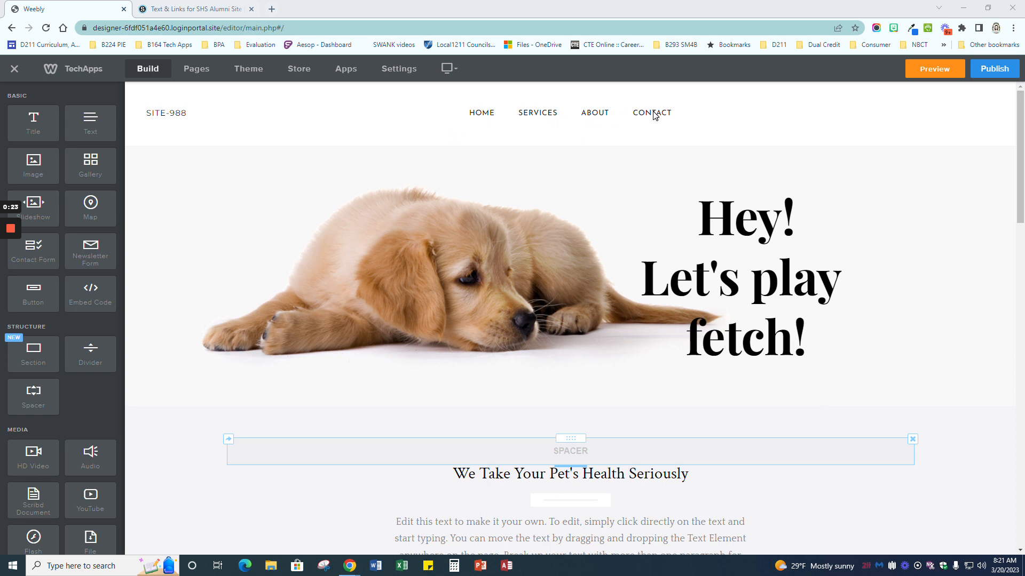
Step: Visit the Services and About pages in turn, finishing on the Contact page
{"action": "left_click", "coordinate": [535, 116]}
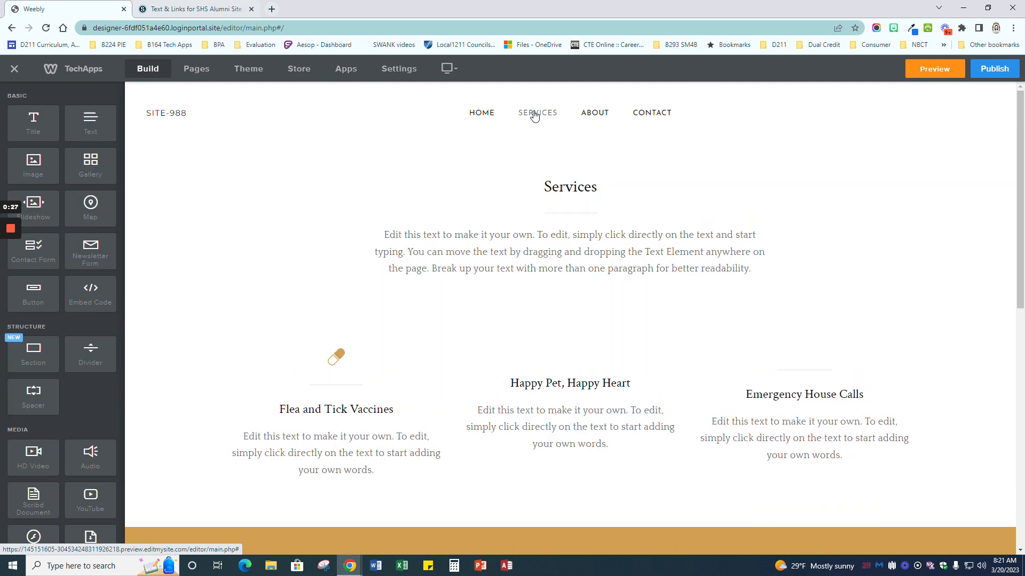
{"action": "left_click", "coordinate": [603, 119]}
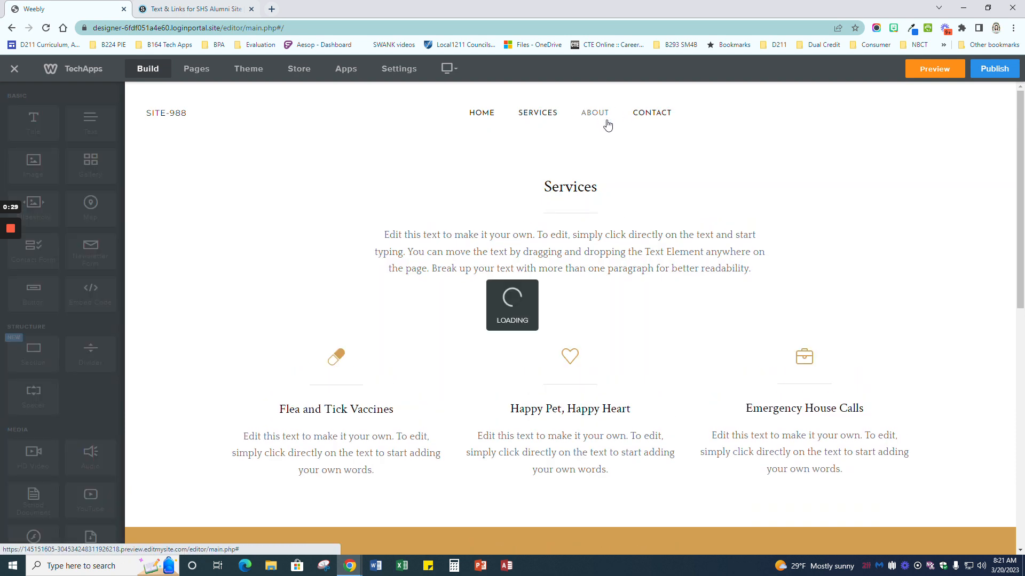
{"action": "left_click", "coordinate": [660, 115]}
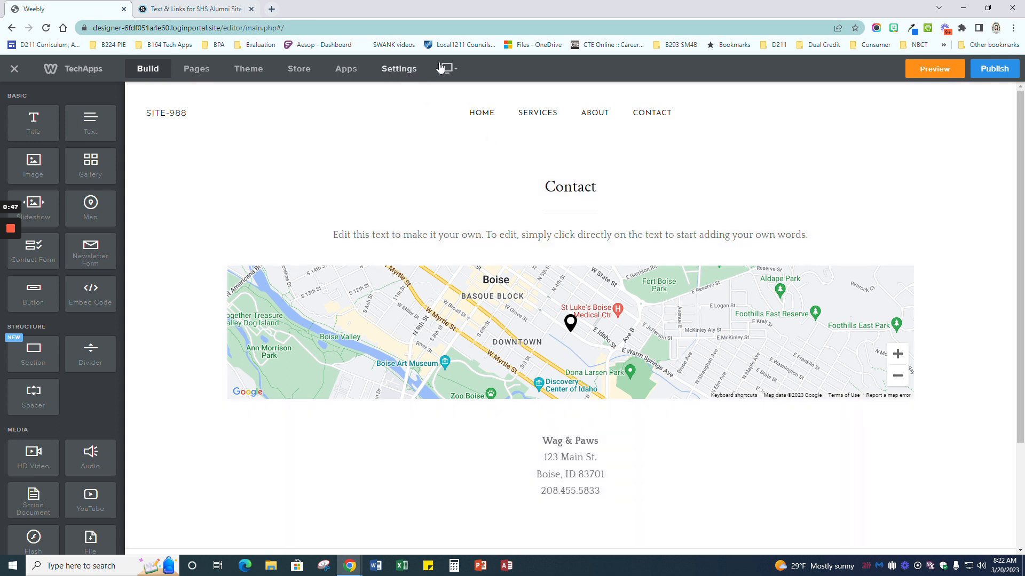
Step: Replace the site title in General settings with 'SHS Alumni' and save it
{"action": "left_click", "coordinate": [395, 71]}
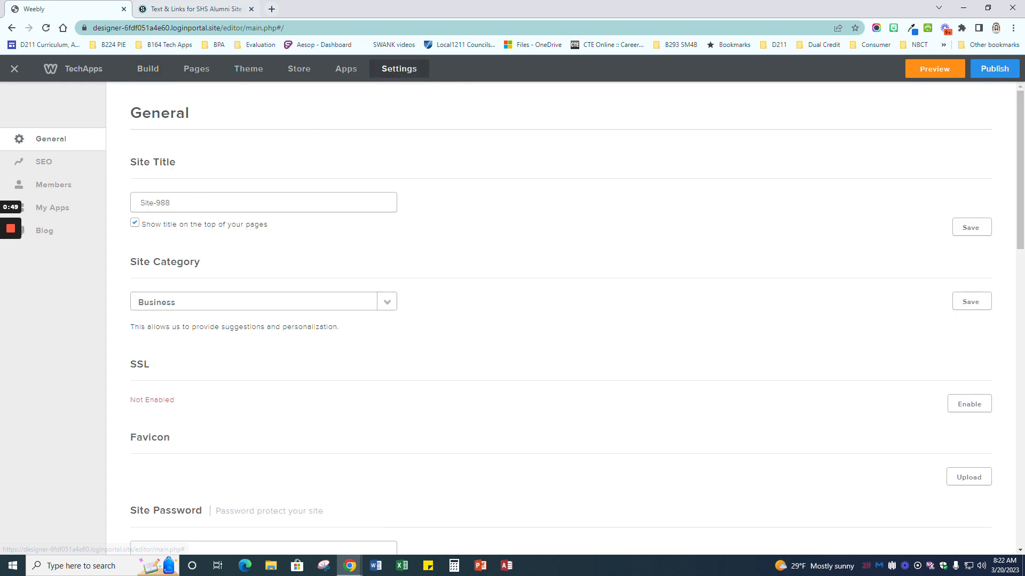
{"action": "left_click_drag", "start_coordinate": [171, 204], "coordinate": [132, 204]}
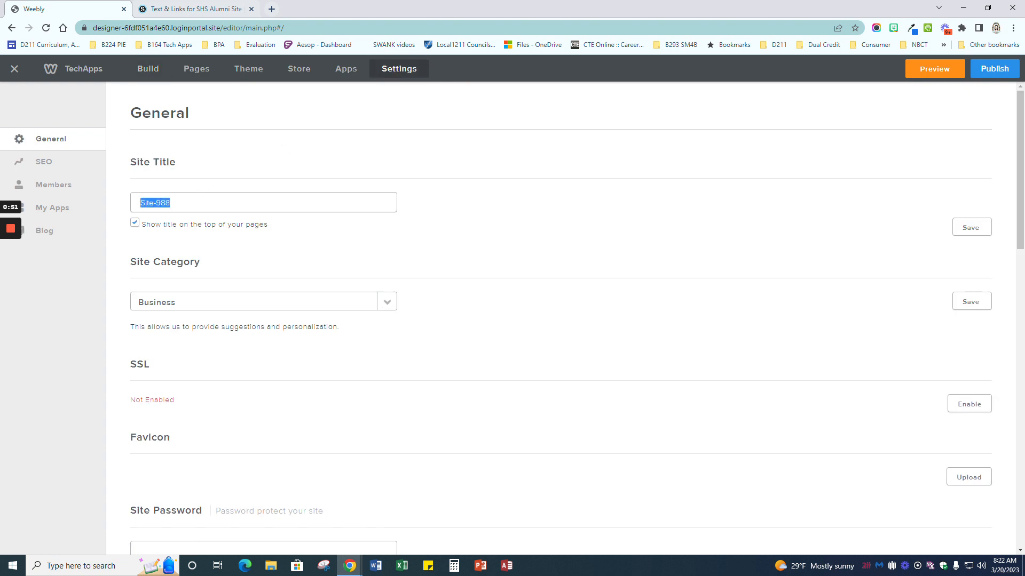
{"action": "type", "text": "shs"}
{"action": "key", "text": "BackSpace"}
{"action": "key", "text": "BackSpace"}
{"action": "type", "text": "shs"}
{"action": "key", "text": "BackSpace"}
{"action": "key", "text": "BackSpace"}
{"action": "key", "text": "BackSpace"}
{"action": "type", "text": "SHS Alumni"}
{"action": "left_click", "coordinate": [968, 229]}
{"action": "left_click", "coordinate": [201, 77]}
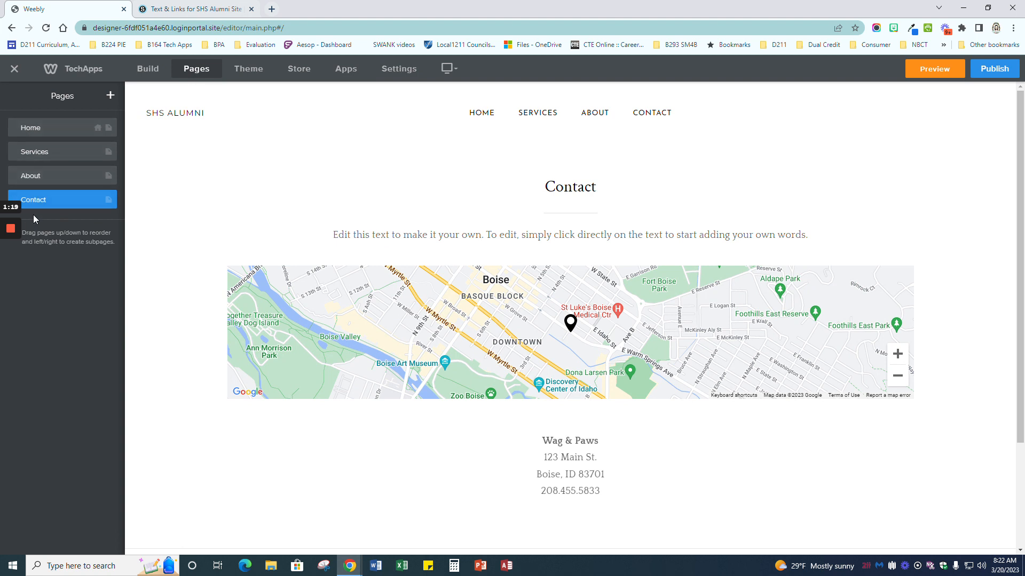
Step: Rename the Services page to About and the old About page to Events
{"action": "left_click", "coordinate": [41, 152]}
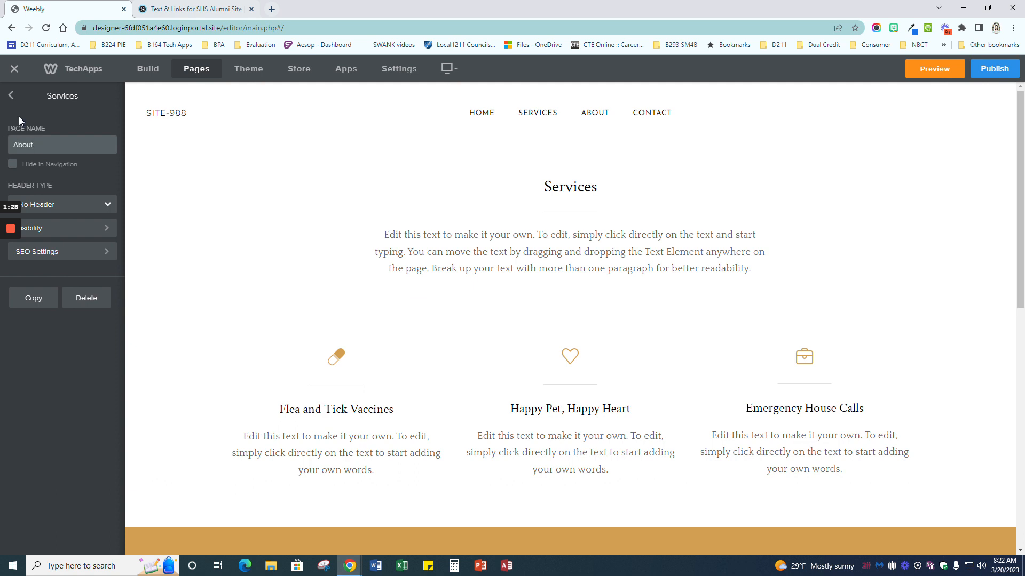
{"action": "key", "text": "Return"}
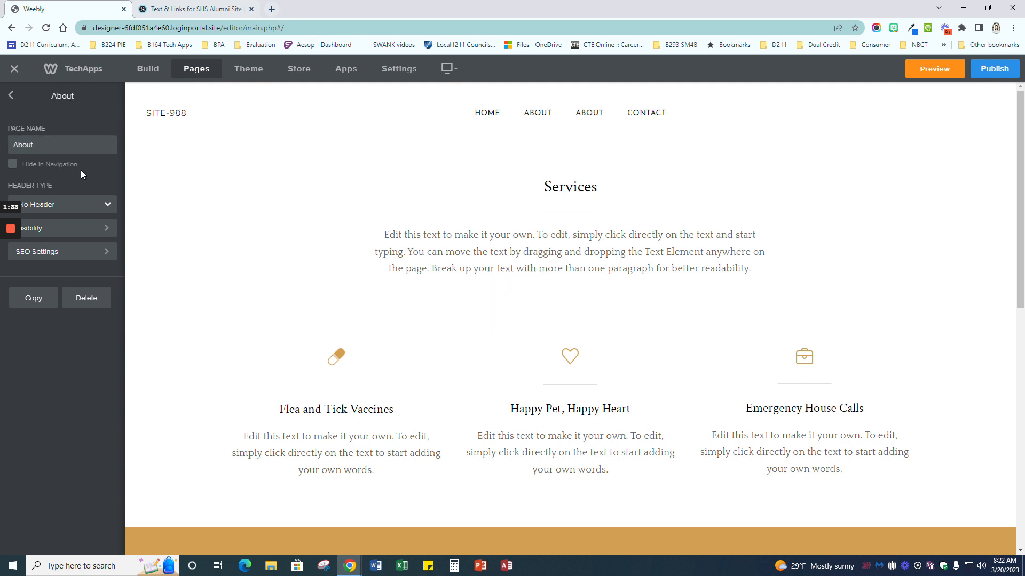
{"action": "left_click", "coordinate": [12, 98]}
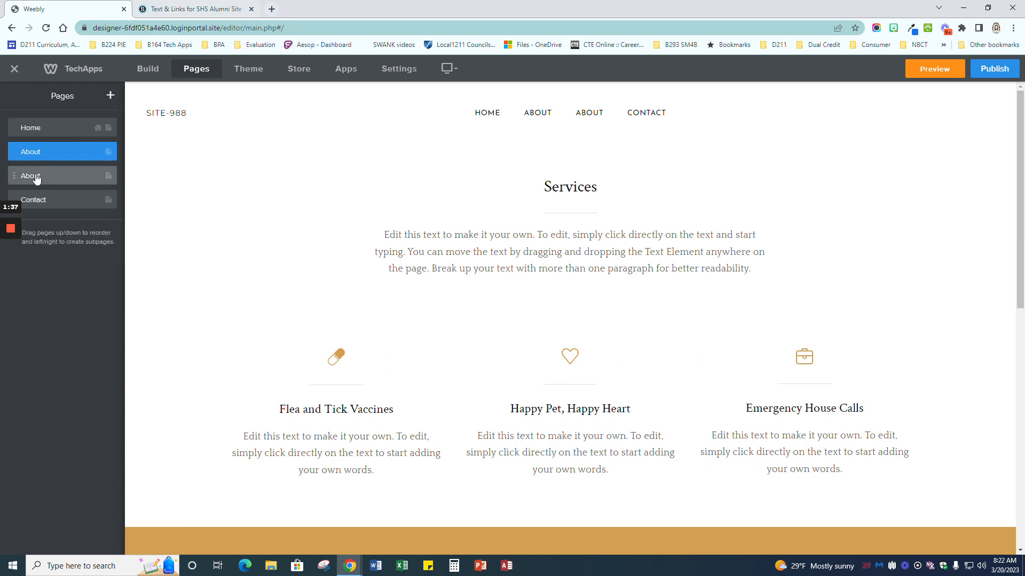
{"action": "left_click", "coordinate": [35, 176]}
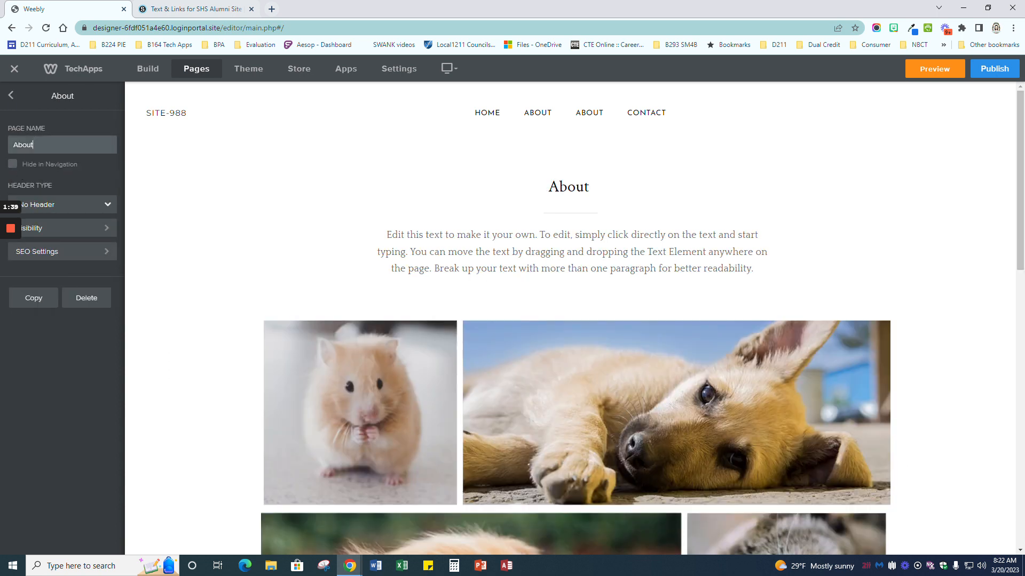
{"action": "type", "text": "Events"}
{"action": "key", "text": "Return"}
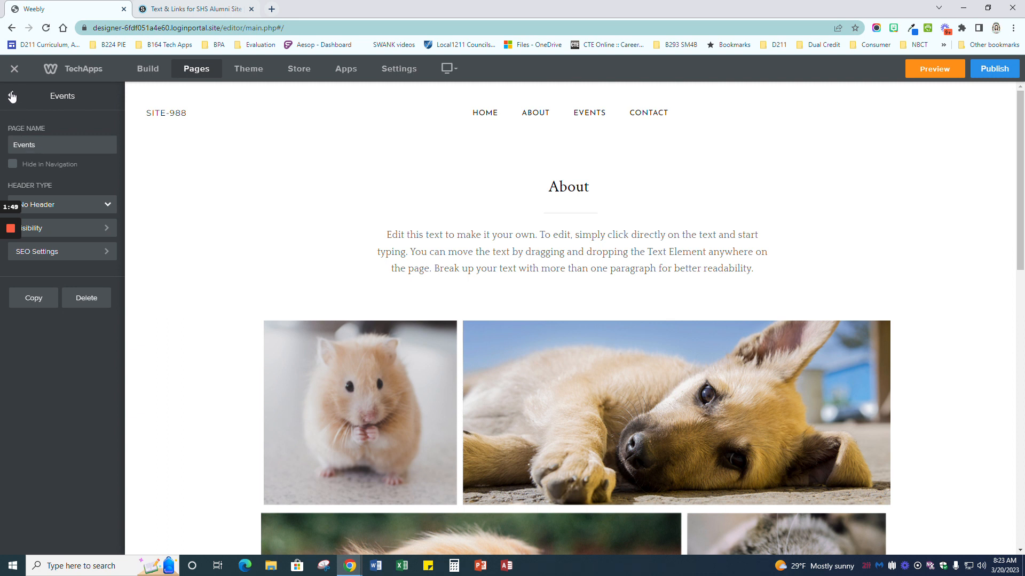
{"action": "left_click", "coordinate": [11, 96]}
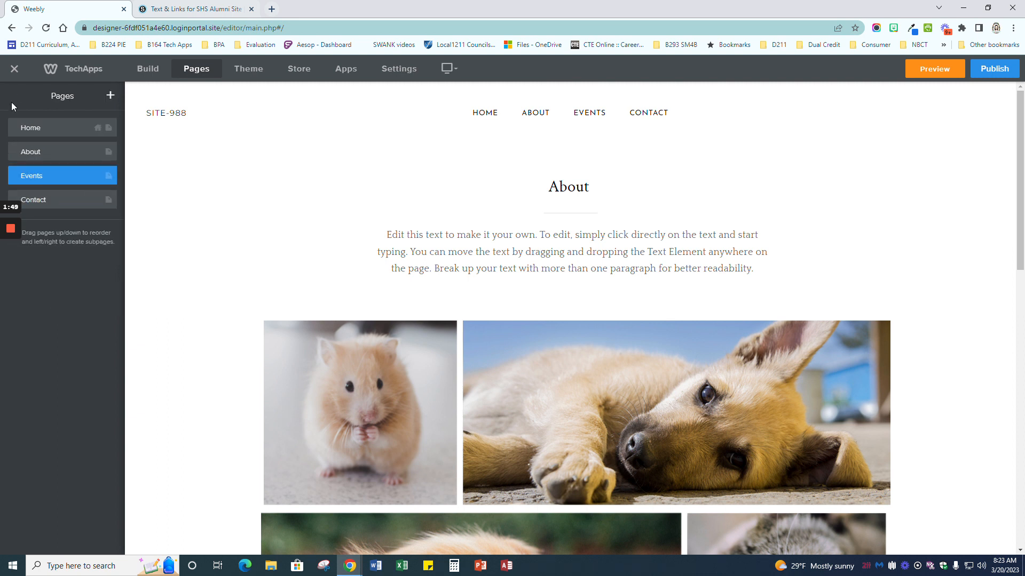
Step: Rename the Contact page to 'Hall of Fame'
{"action": "left_click", "coordinate": [38, 200]}
{"action": "left_click_drag", "start_coordinate": [46, 144], "coordinate": [5, 139]}
{"action": "type", "text": "Hall of Fame"}
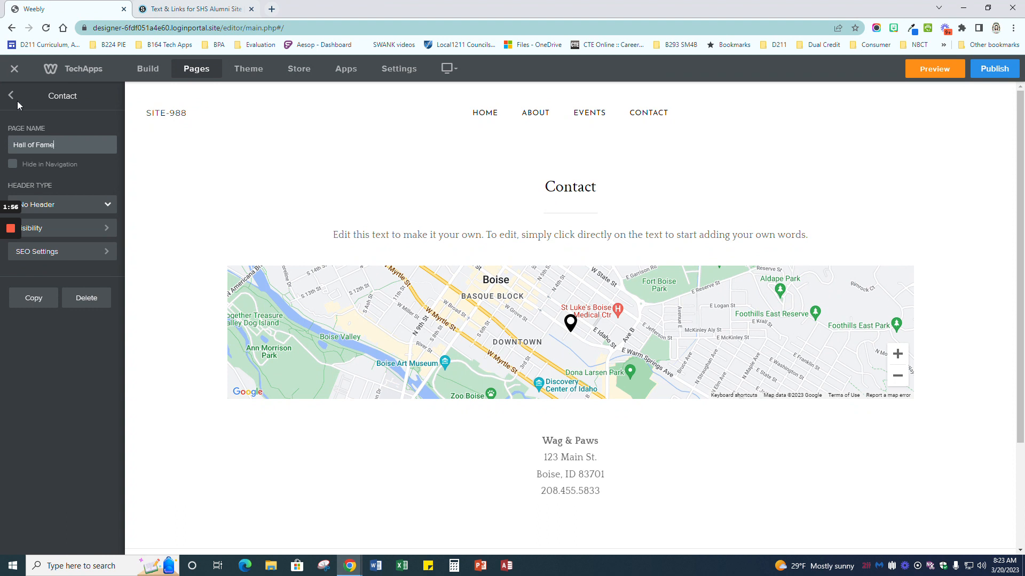
{"action": "key", "text": "Return"}
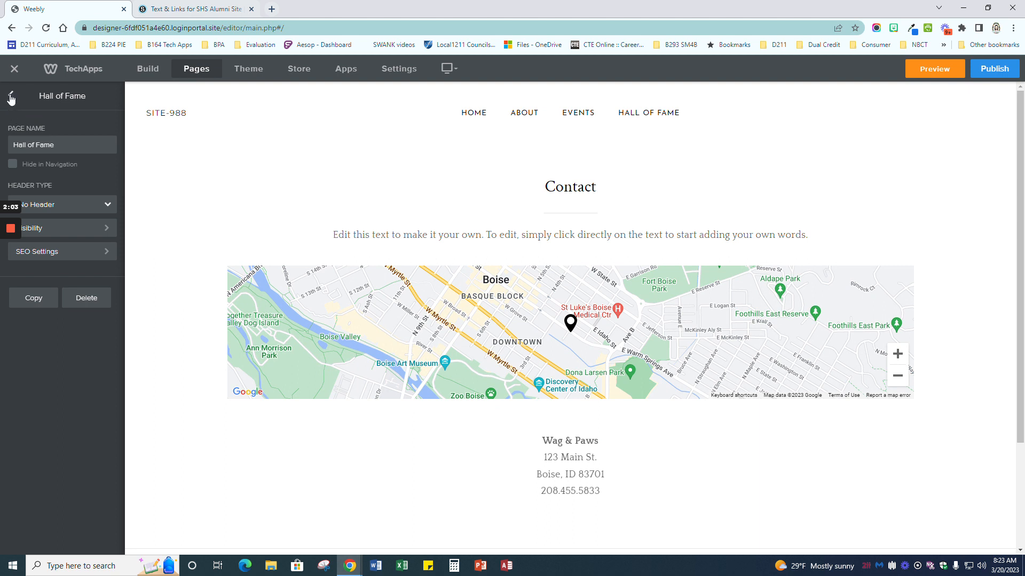
{"action": "left_click", "coordinate": [9, 97]}
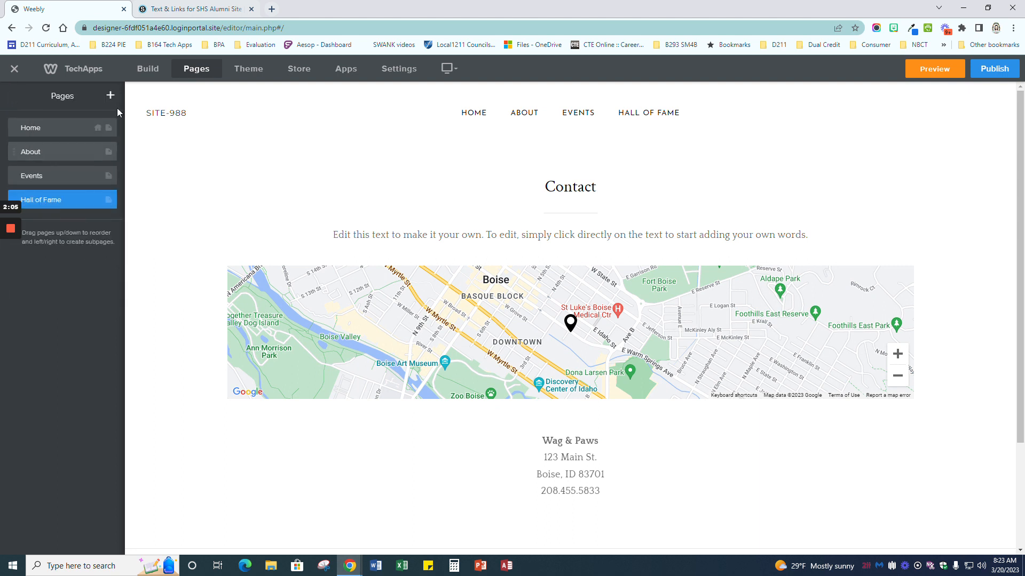
Step: Add a new standard page and move it between About and Events
{"action": "left_click", "coordinate": [110, 96]}
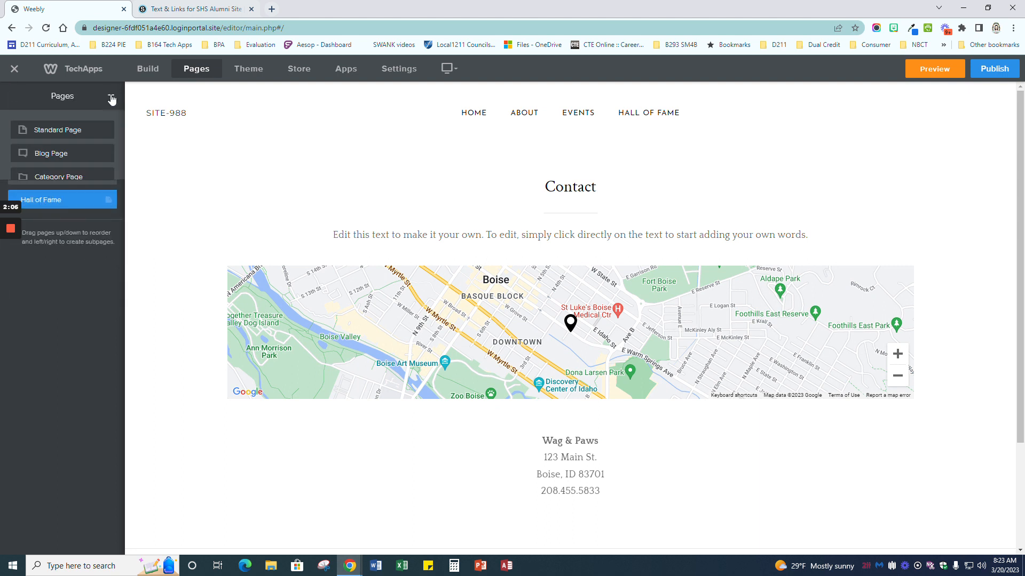
{"action": "left_click", "coordinate": [41, 129]}
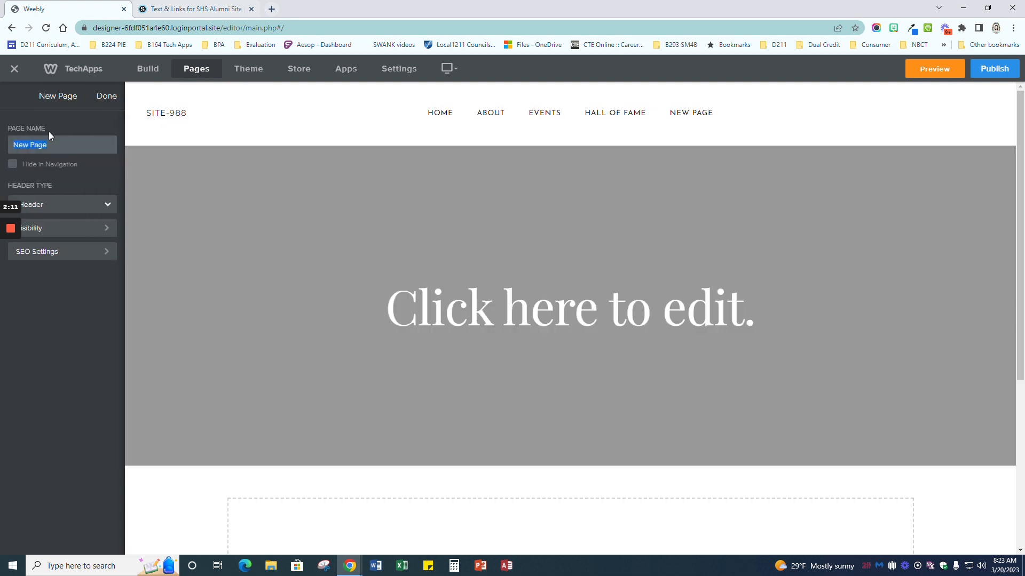
{"action": "type", "text": "Boarn Members"}
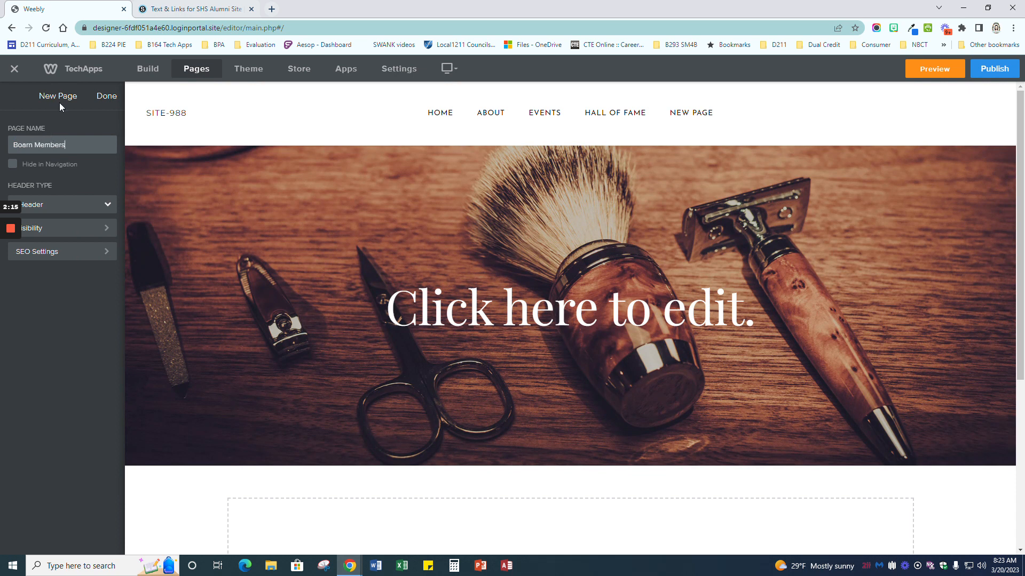
{"action": "left_click", "coordinate": [98, 96]}
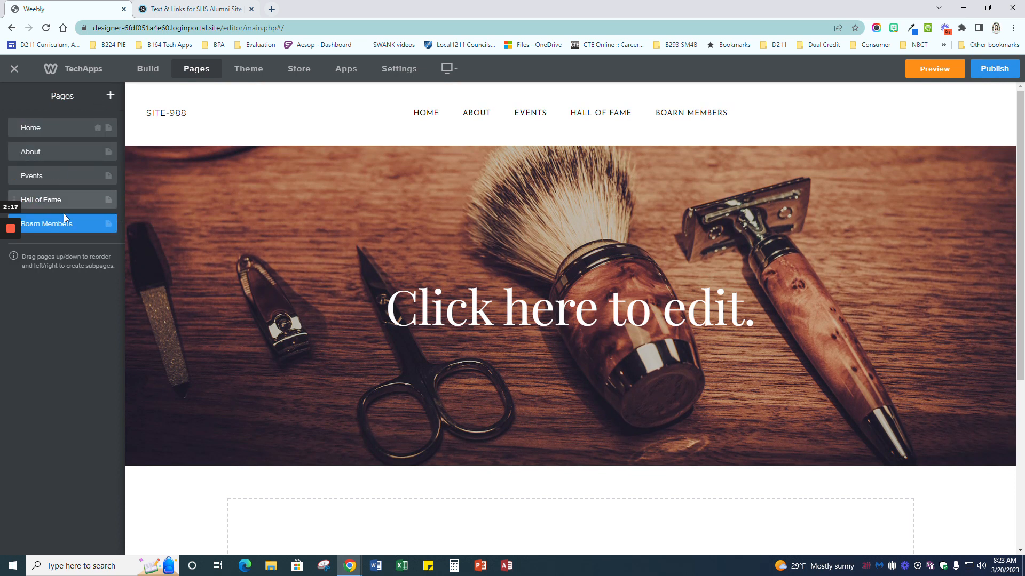
{"action": "left_click_drag", "start_coordinate": [73, 226], "coordinate": [73, 176]}
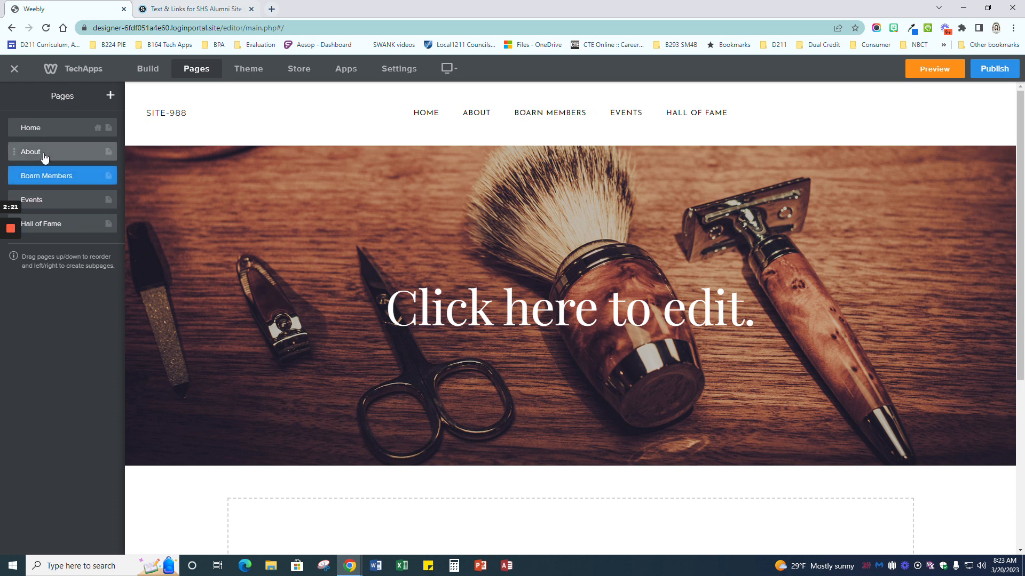
Step: Correct the new page's misspelled name to 'Board Members'
{"action": "left_click", "coordinate": [31, 179]}
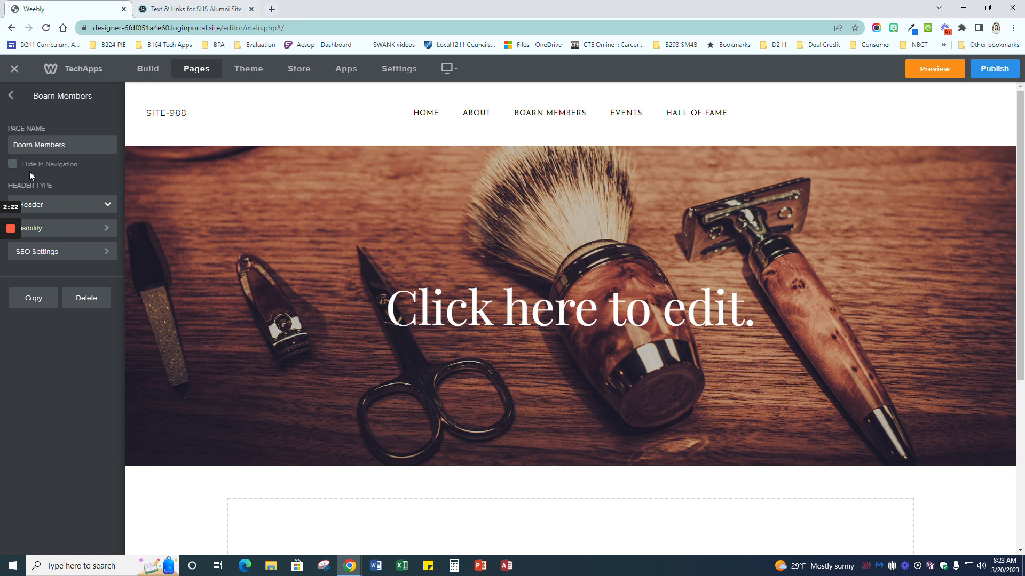
{"action": "key", "text": "Delete"}
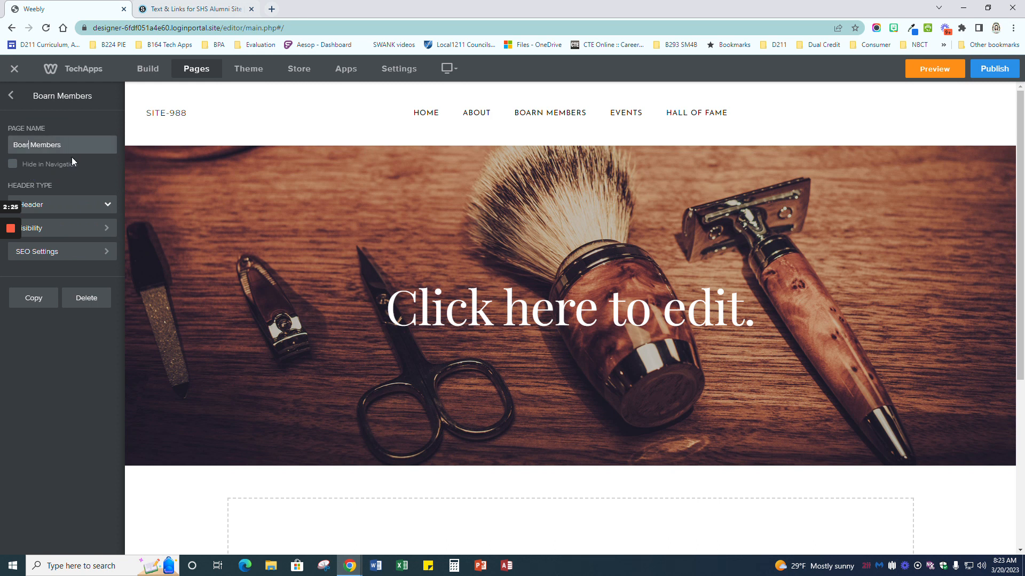
{"action": "type", "text": "f"}
{"action": "key", "text": "BackSpace"}
{"action": "type", "text": "d"}
{"action": "left_click", "coordinate": [11, 96]}
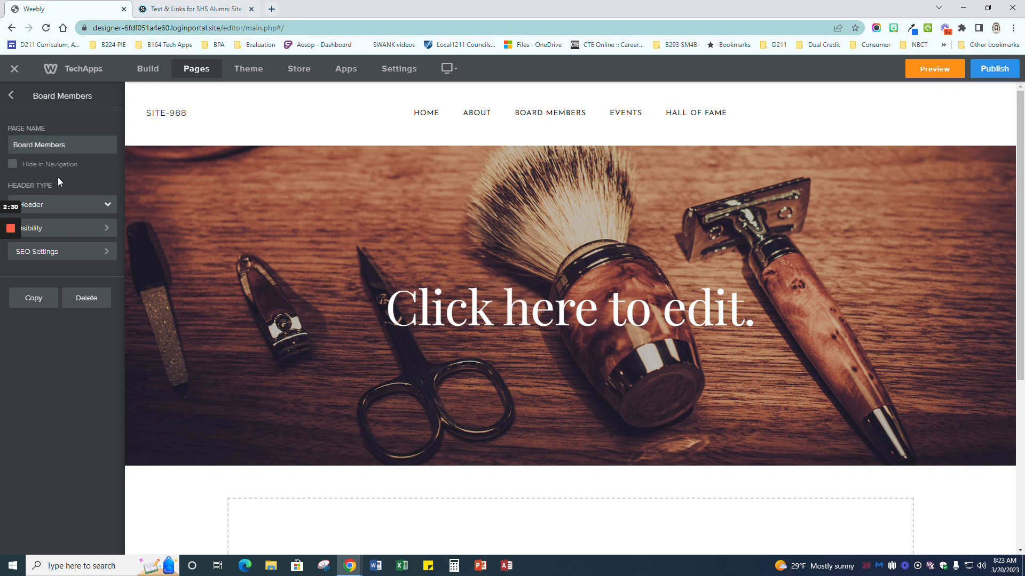
{"action": "left_click", "coordinate": [11, 98]}
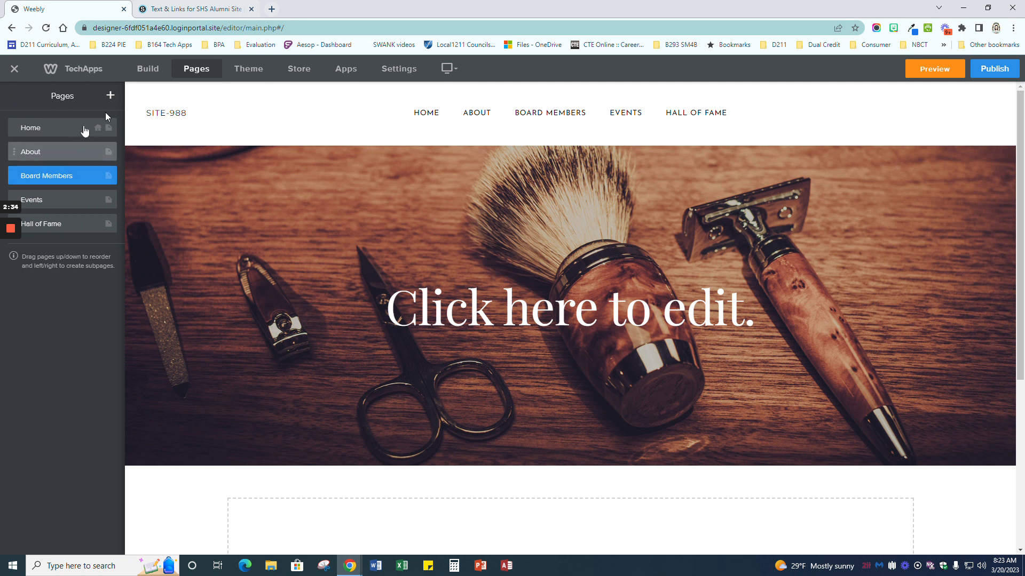
Step: Add another standard page named 'Practice' at the end of the site
{"action": "left_click", "coordinate": [110, 96]}
{"action": "left_click", "coordinate": [61, 132]}
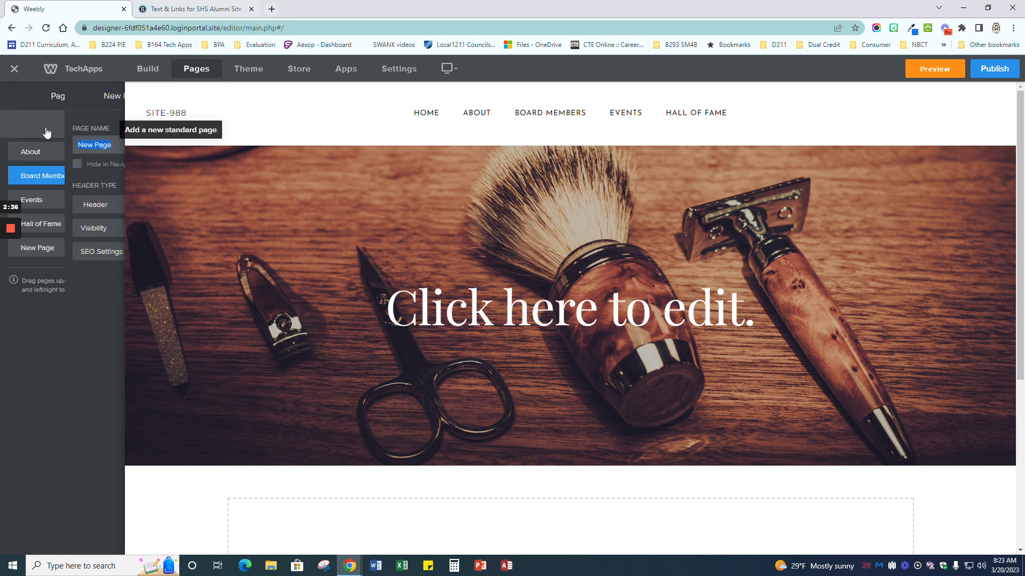
{"action": "type", "text": "Practice"}
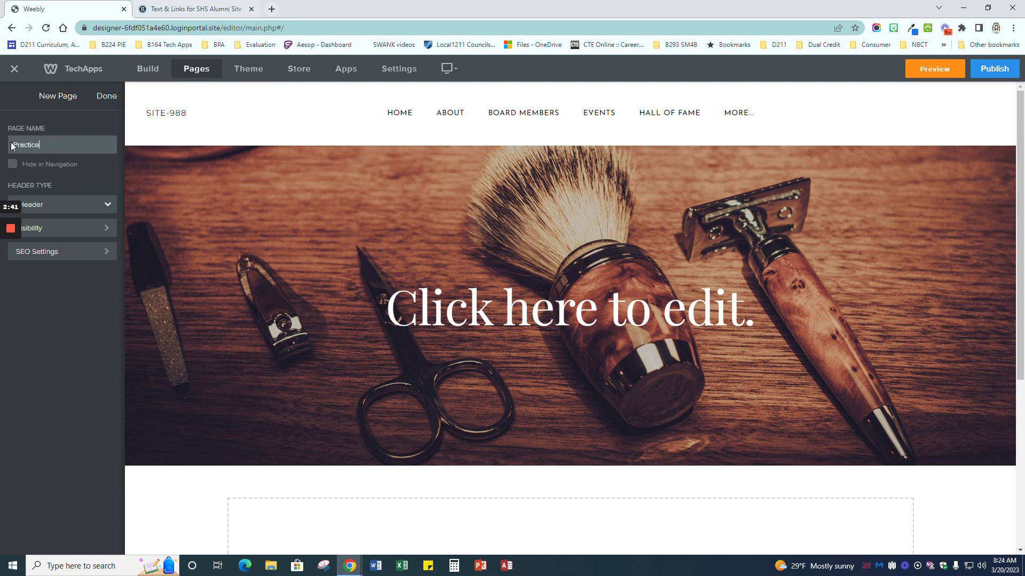
{"action": "left_click", "coordinate": [96, 104]}
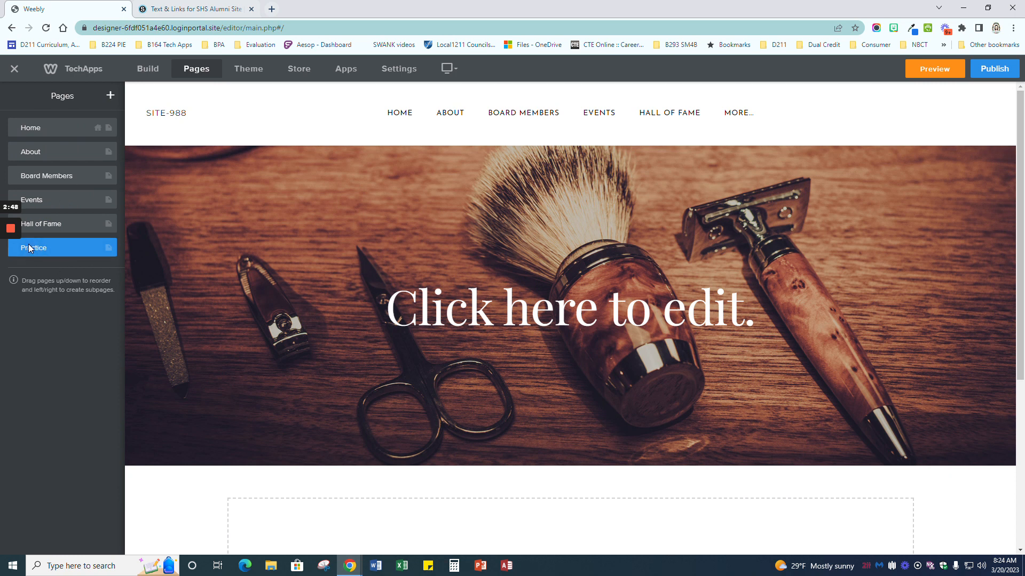
{"action": "left_click", "coordinate": [35, 129]}
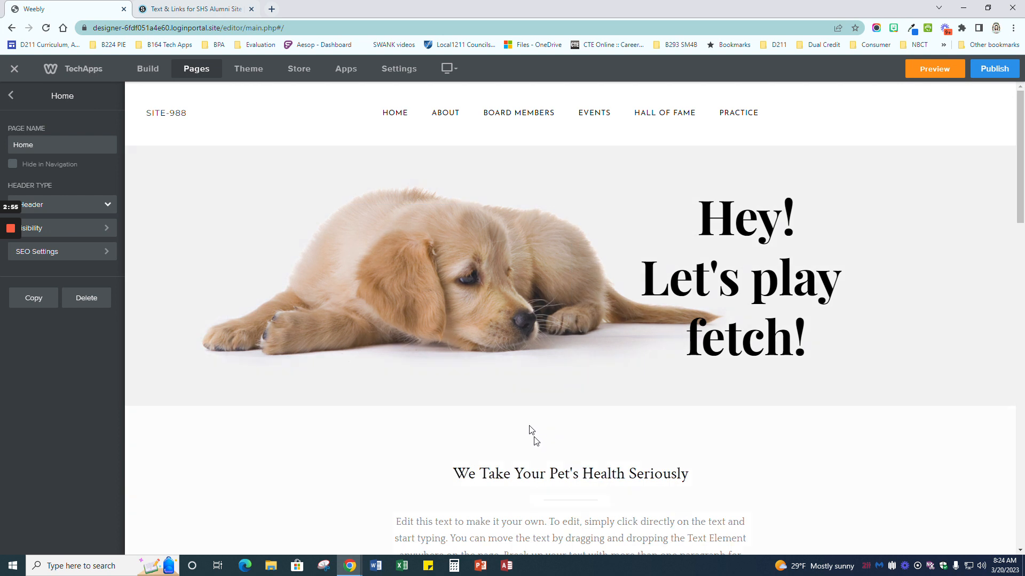
Step: Change the Home page's header type to Splash and confirm the switch
{"action": "scroll", "coordinate": [486, 411], "scroll_direction": "down", "scroll_amount": 4}
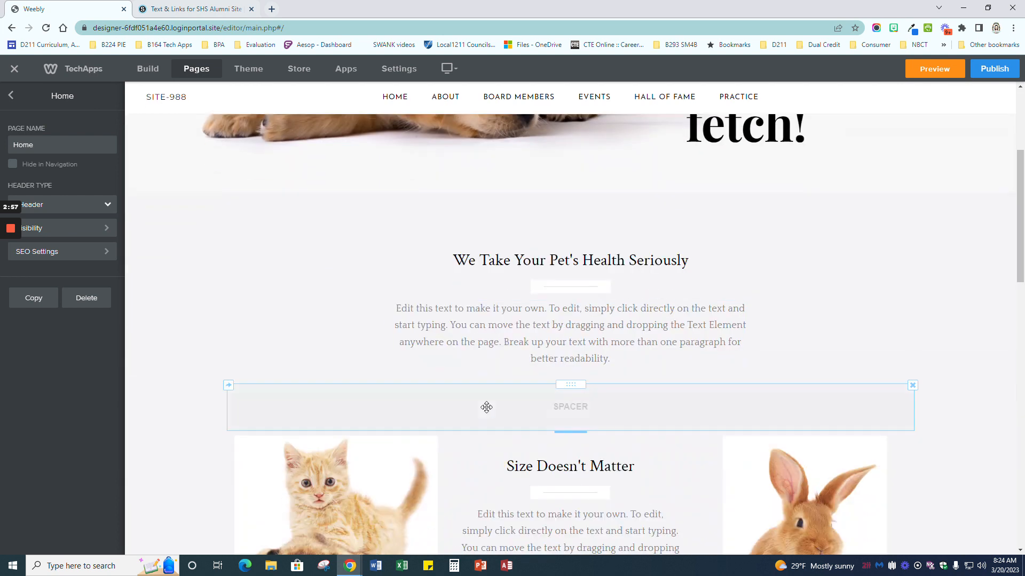
{"action": "scroll", "coordinate": [486, 407], "scroll_direction": "down", "scroll_amount": 15}
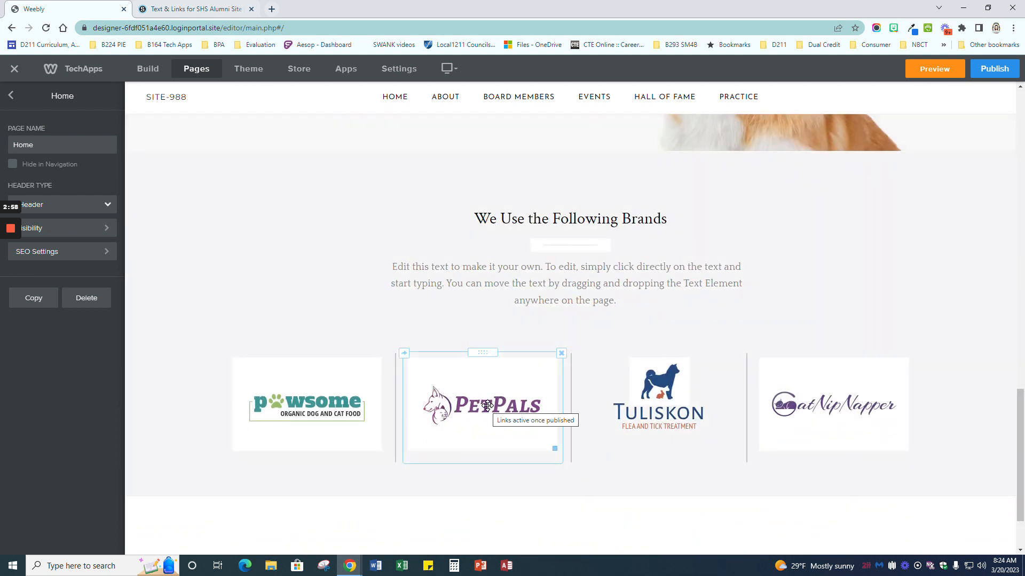
{"action": "scroll", "coordinate": [487, 407], "scroll_direction": "up", "scroll_amount": 20}
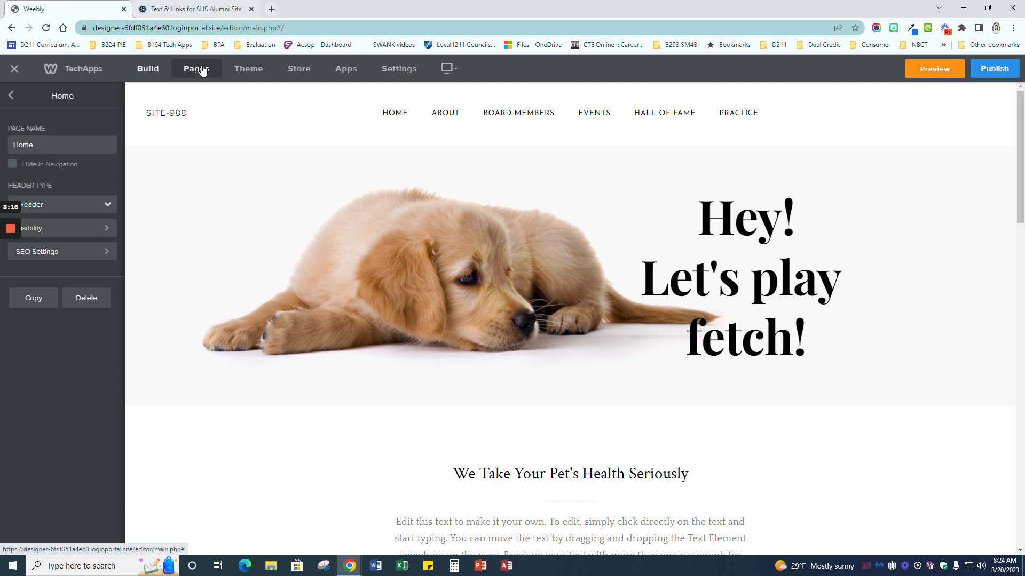
{"action": "left_click", "coordinate": [110, 206]}
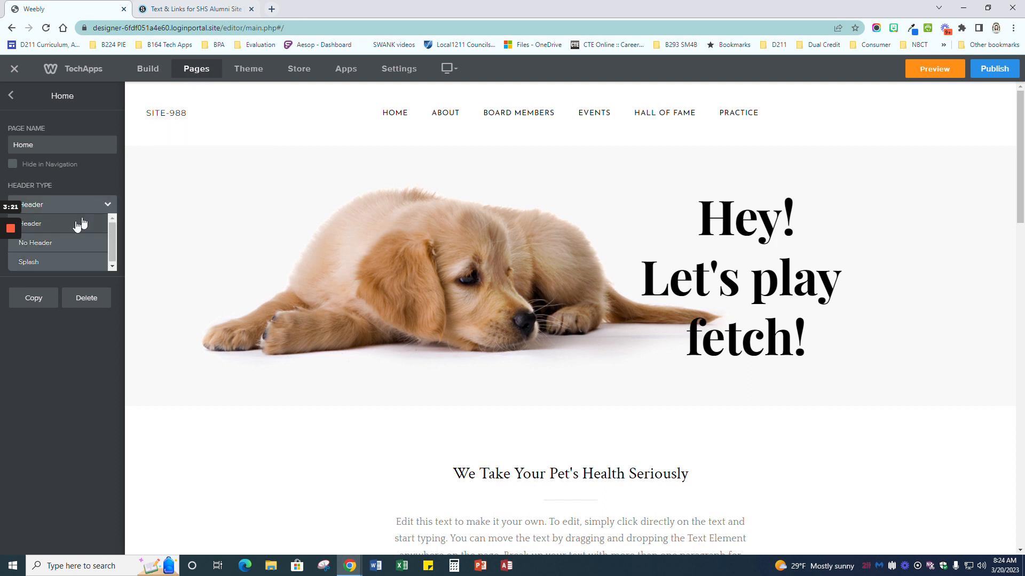
{"action": "left_click", "coordinate": [43, 262]}
{"action": "left_click", "coordinate": [539, 323]}
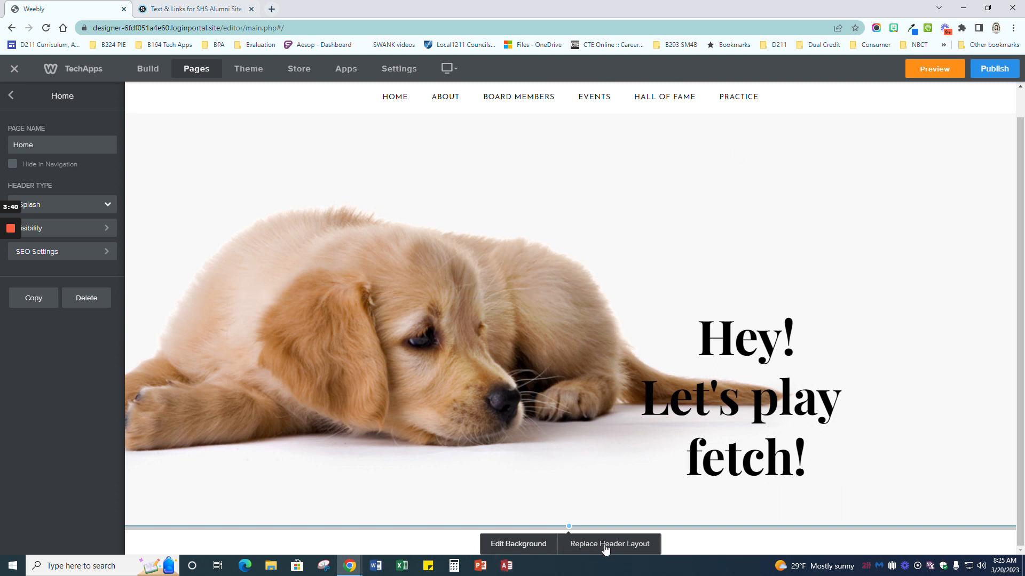
Step: Start replacing the header background with an image from a web address
{"action": "left_click", "coordinate": [517, 543]}
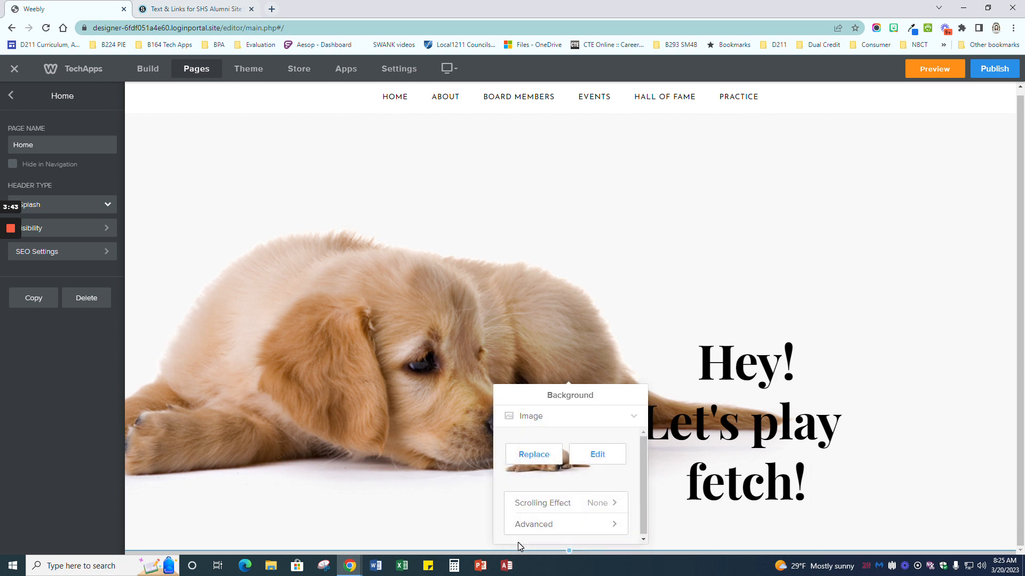
{"action": "left_click", "coordinate": [535, 455]}
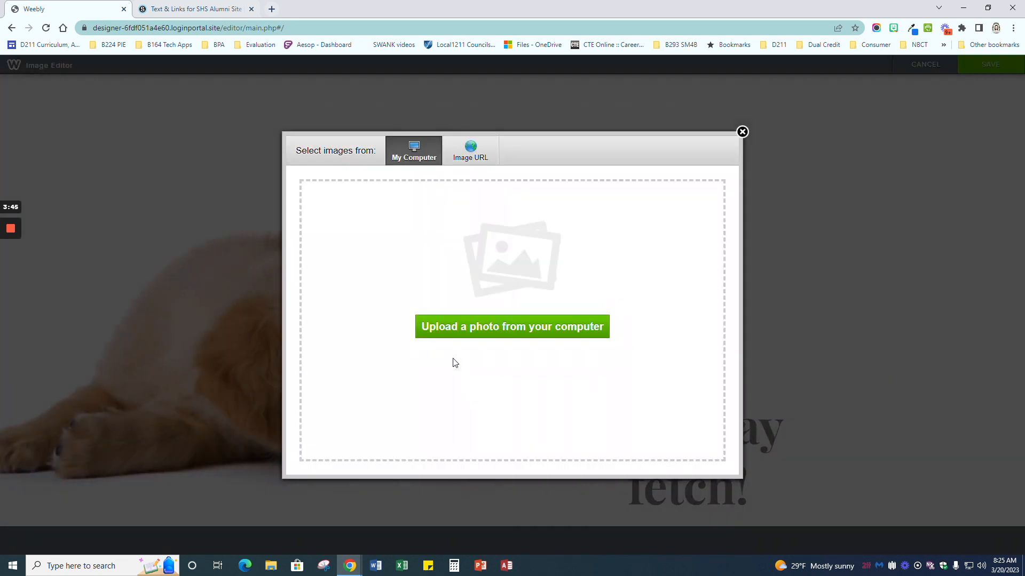
{"action": "left_click", "coordinate": [472, 152]}
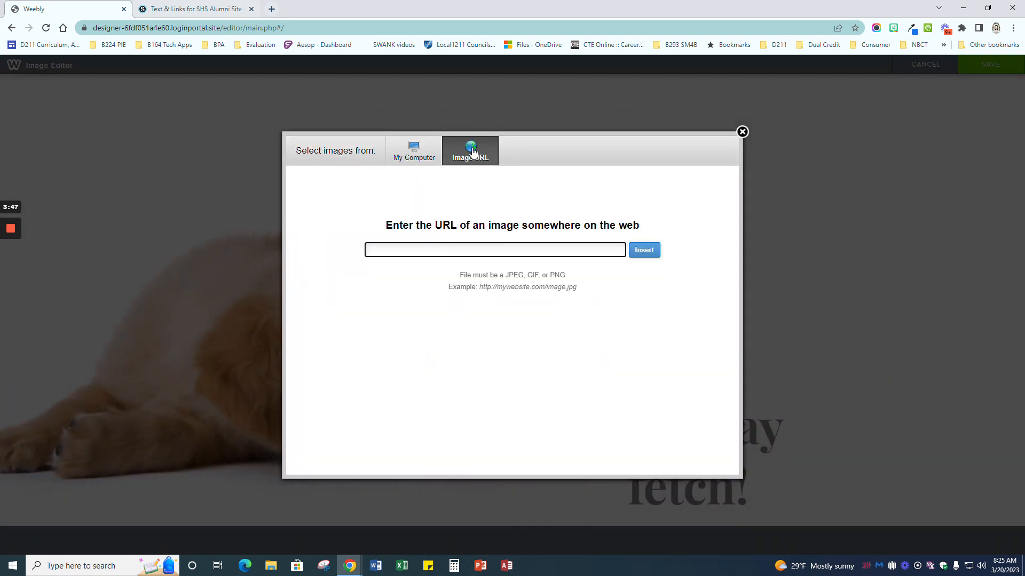
{"action": "left_click", "coordinate": [221, 8]}
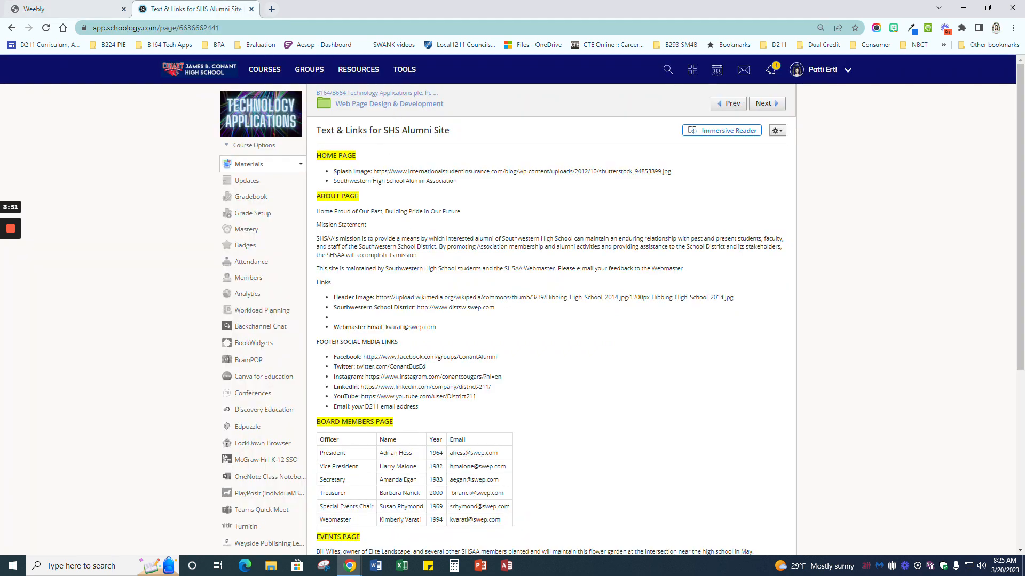
Step: Copy the Splash Image URL from the assignment's Home Page list
{"action": "left_click_drag", "start_coordinate": [373, 171], "coordinate": [672, 174]}
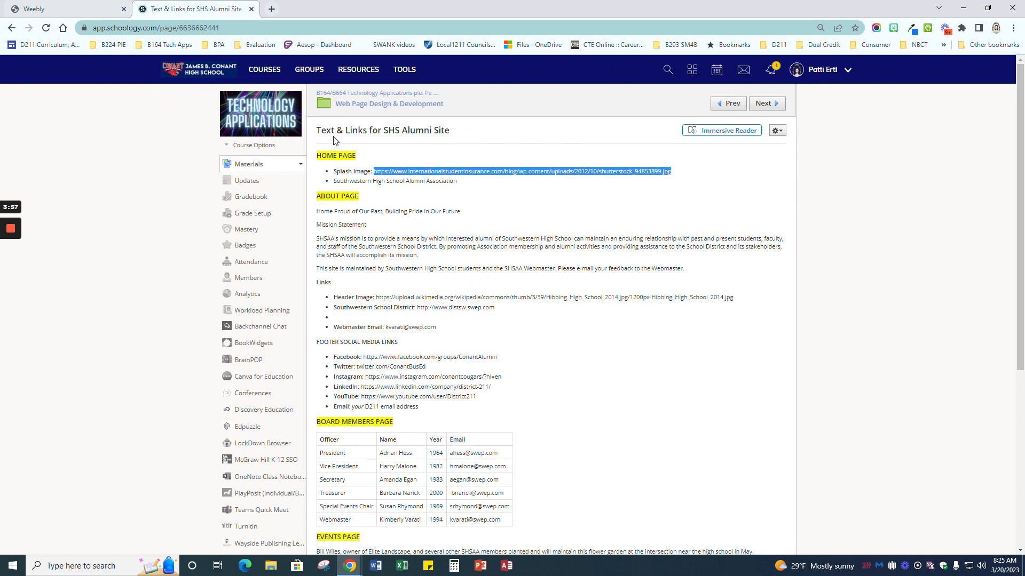
{"action": "left_click", "coordinate": [63, 12]}
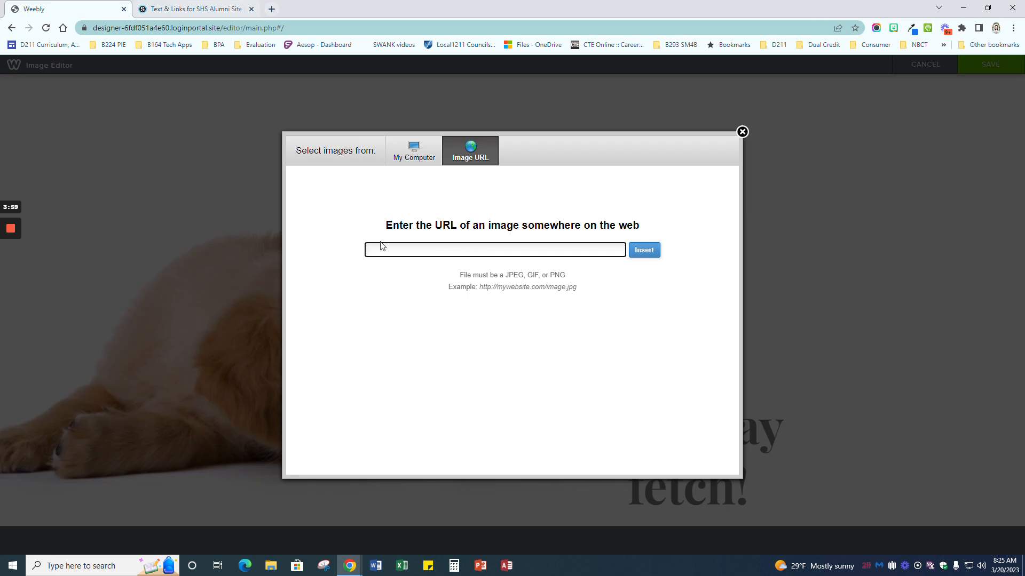
Step: Paste the copied URL, insert the graduates photo, and save it as the header background
{"action": "key", "text": "ctrl+v"}
{"action": "left_click", "coordinate": [633, 251]}
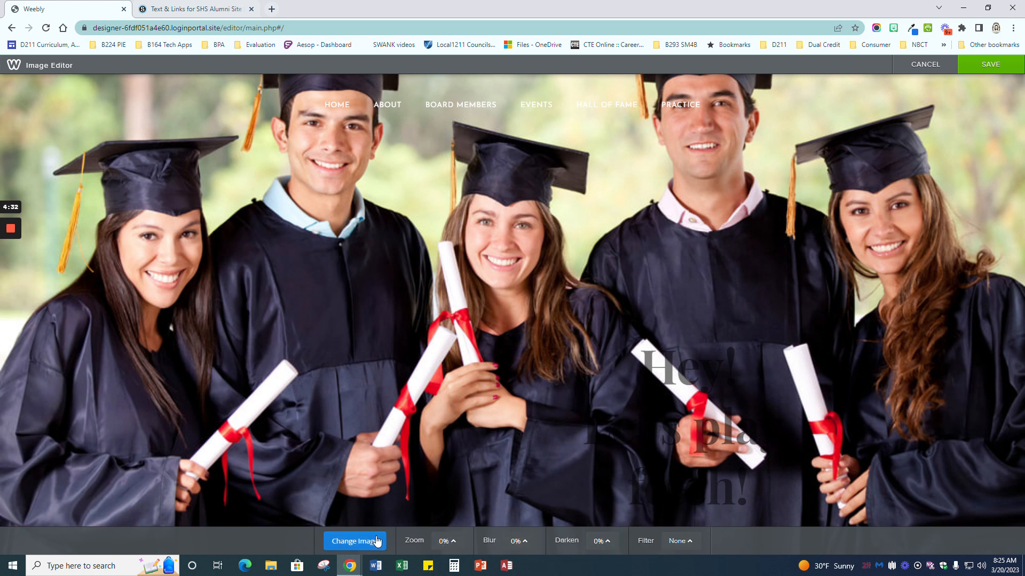
{"action": "left_click", "coordinate": [991, 65]}
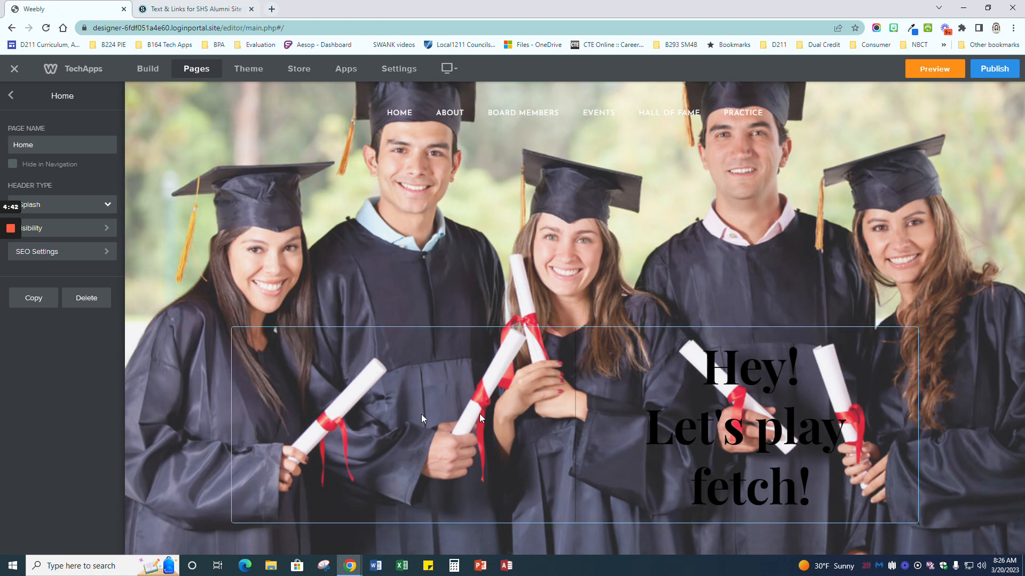
Step: Select the heading 'Hey! Let's play fetch!' and colour it bright red #fc0202
{"action": "left_click", "coordinate": [717, 427]}
{"action": "left_click_drag", "start_coordinate": [702, 368], "coordinate": [822, 488]}
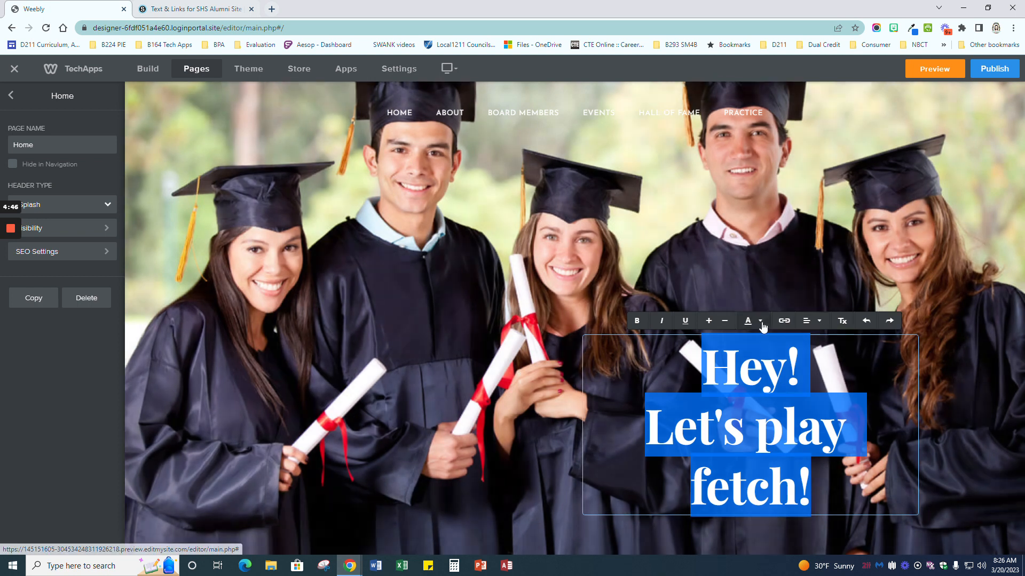
{"action": "left_click", "coordinate": [760, 321]}
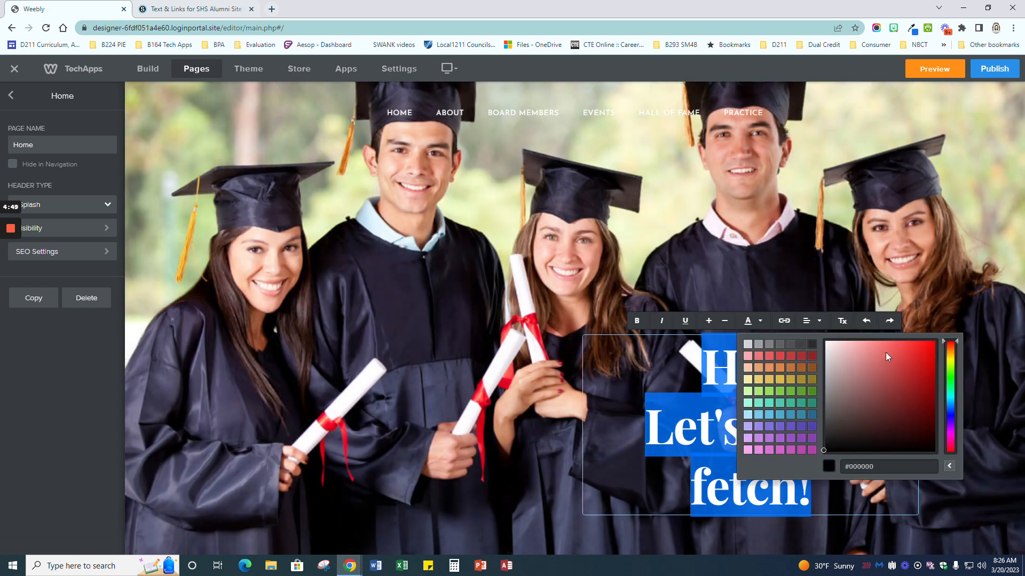
{"action": "left_click", "coordinate": [949, 466]}
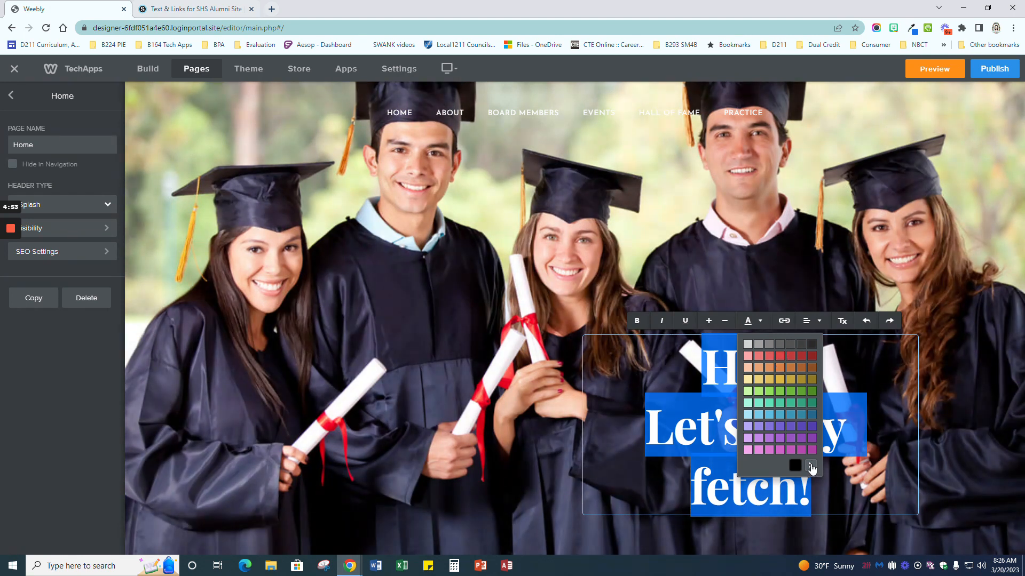
{"action": "left_click", "coordinate": [810, 467]}
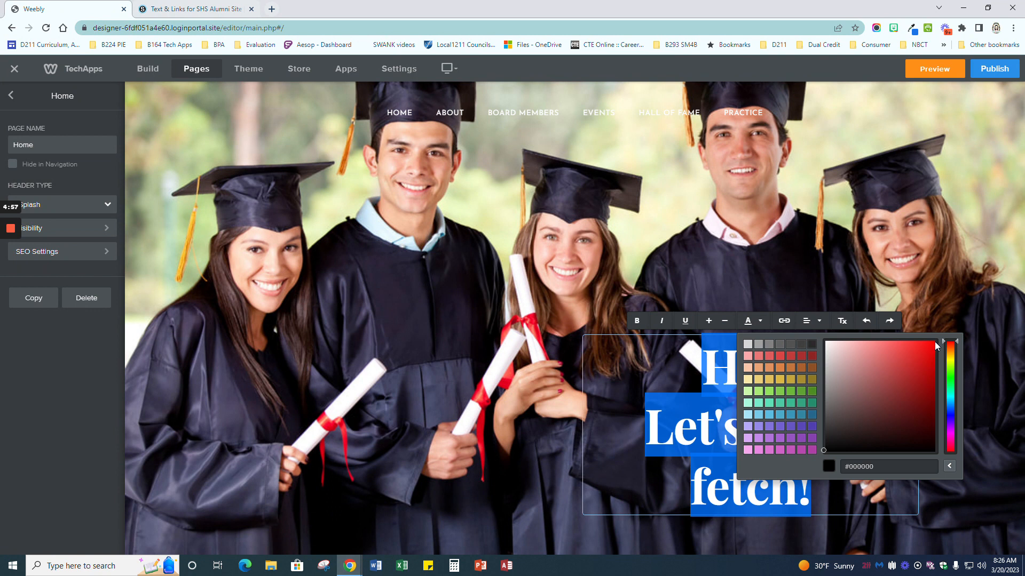
{"action": "left_click_drag", "start_coordinate": [933, 342], "coordinate": [934, 342]}
{"action": "left_click", "coordinate": [949, 466]}
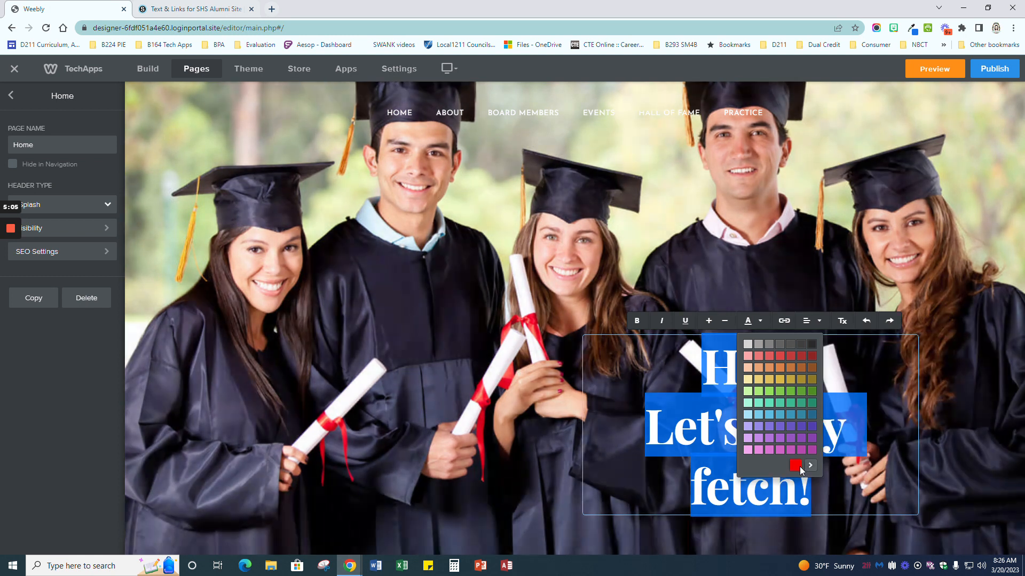
{"action": "left_click", "coordinate": [797, 467]}
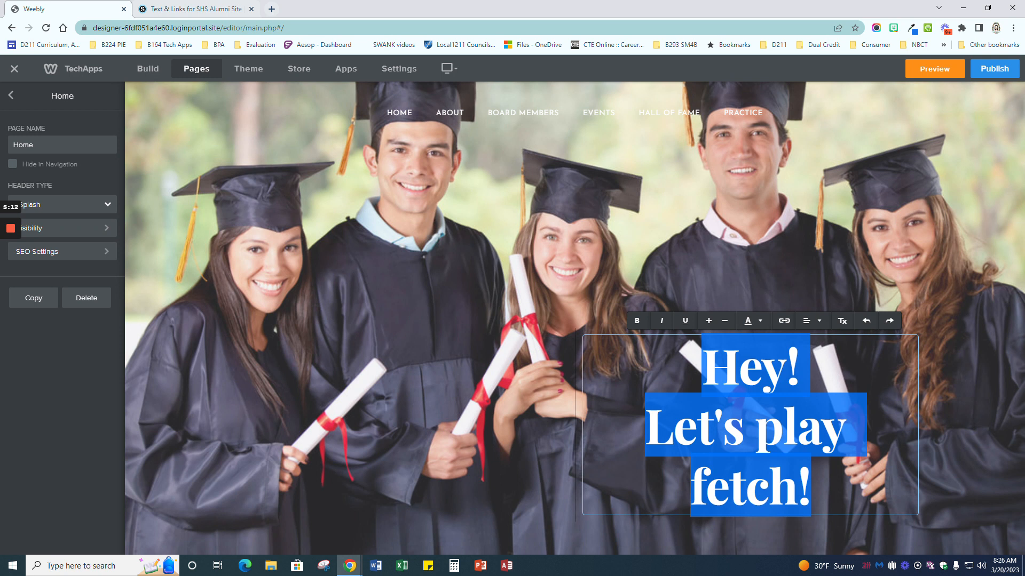
Step: Type 'Southwestern High School Alumni Association' as the new header heading
{"action": "type", "text": "Southwe"}
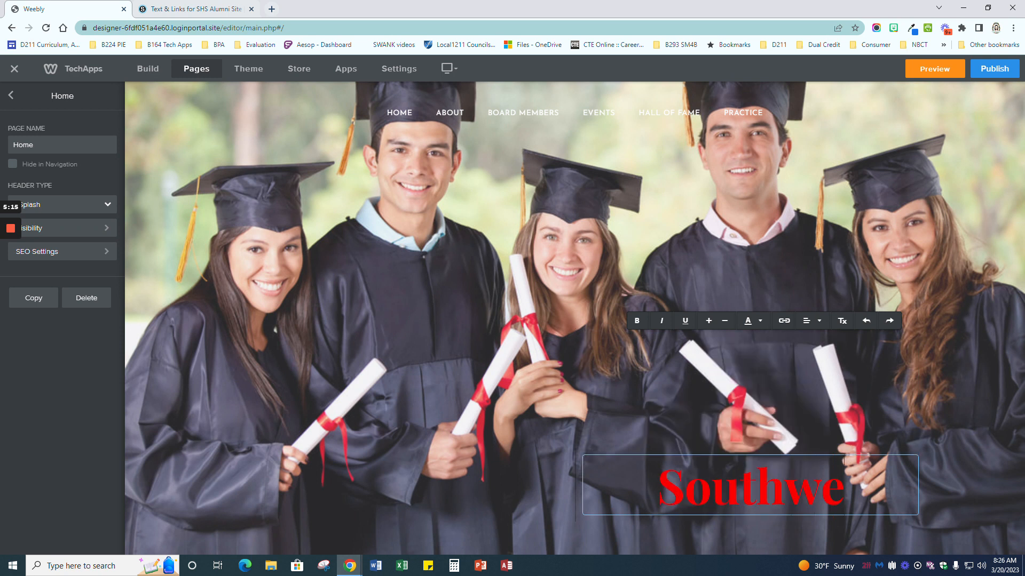
{"action": "type", "text": "stern High"}
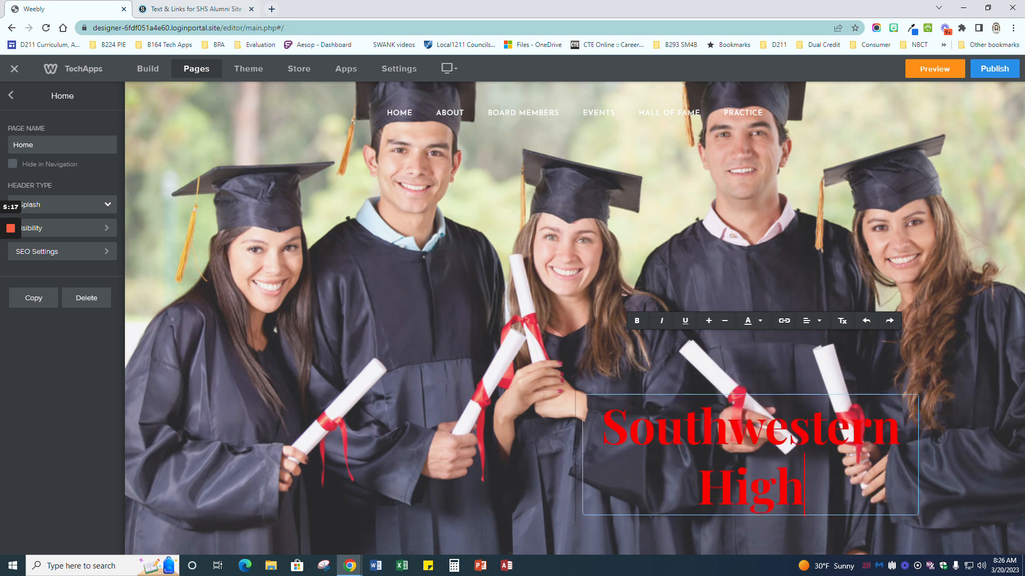
{"action": "type", "text": " School"}
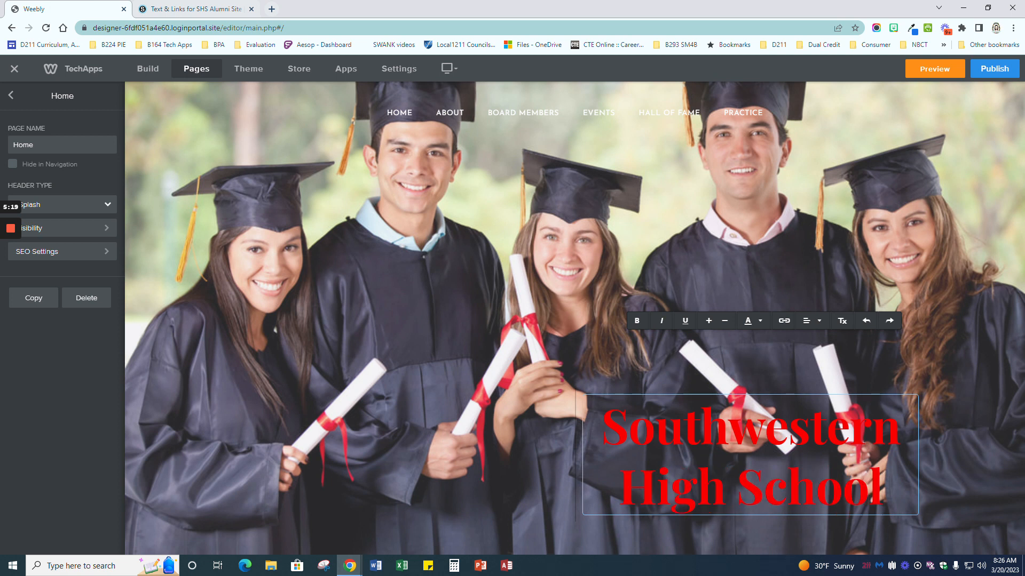
{"action": "type", "text": " Alumni"}
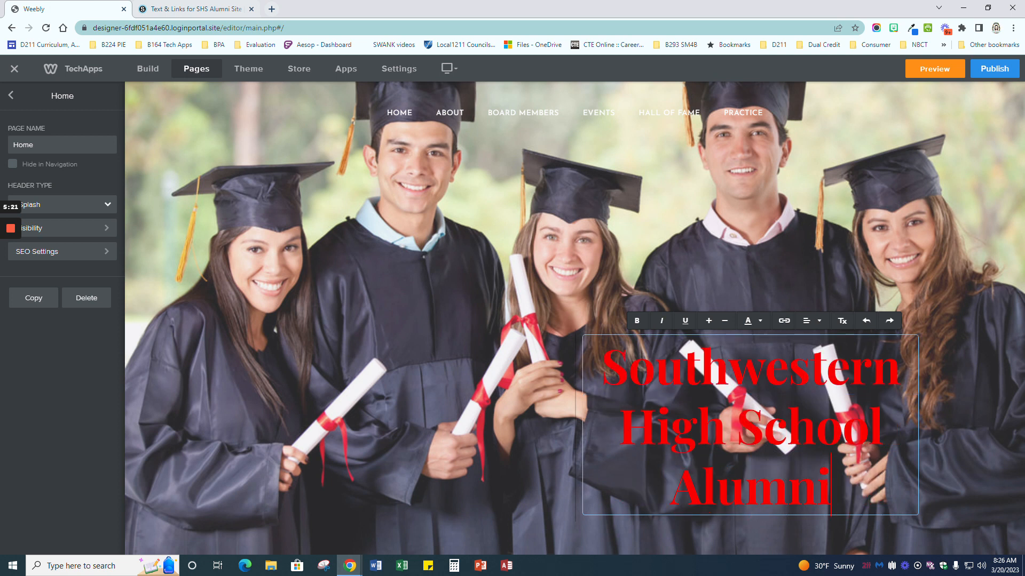
{"action": "type", "text": " Association"}
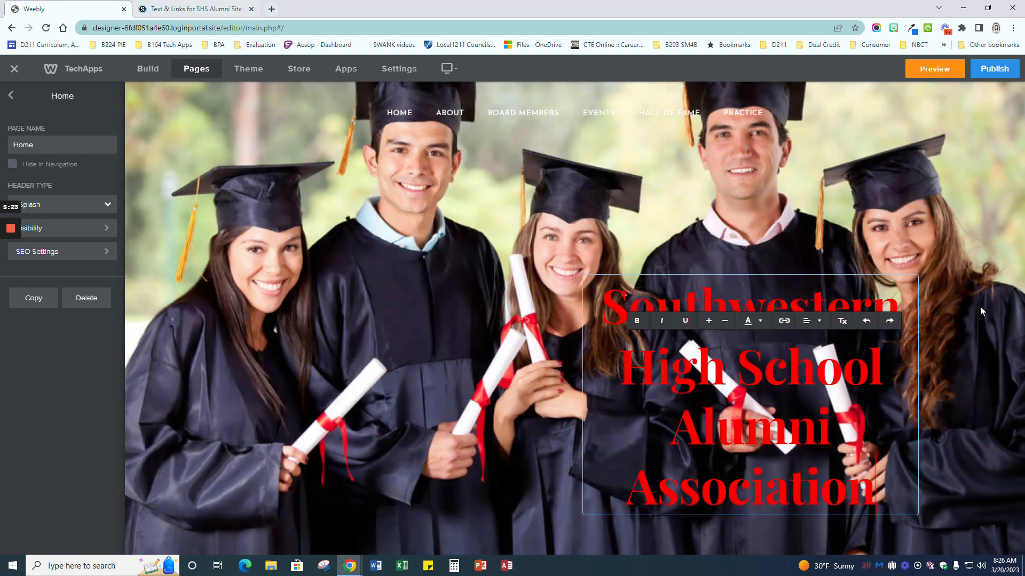
{"action": "left_click", "coordinate": [980, 311]}
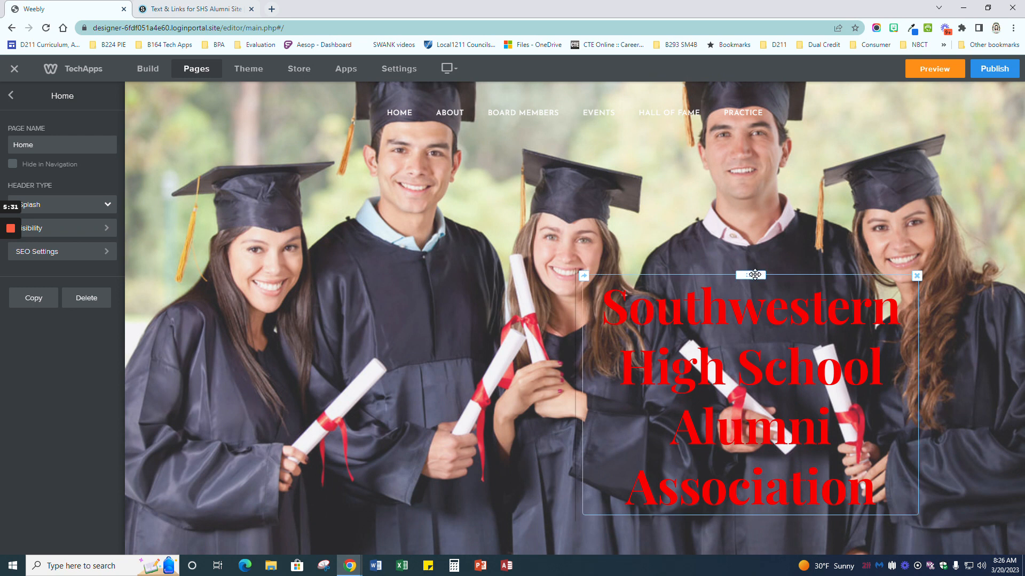
Step: Centre the title box in the header, keeping the two-line red title bold
{"action": "left_click_drag", "start_coordinate": [754, 275], "coordinate": [578, 268]}
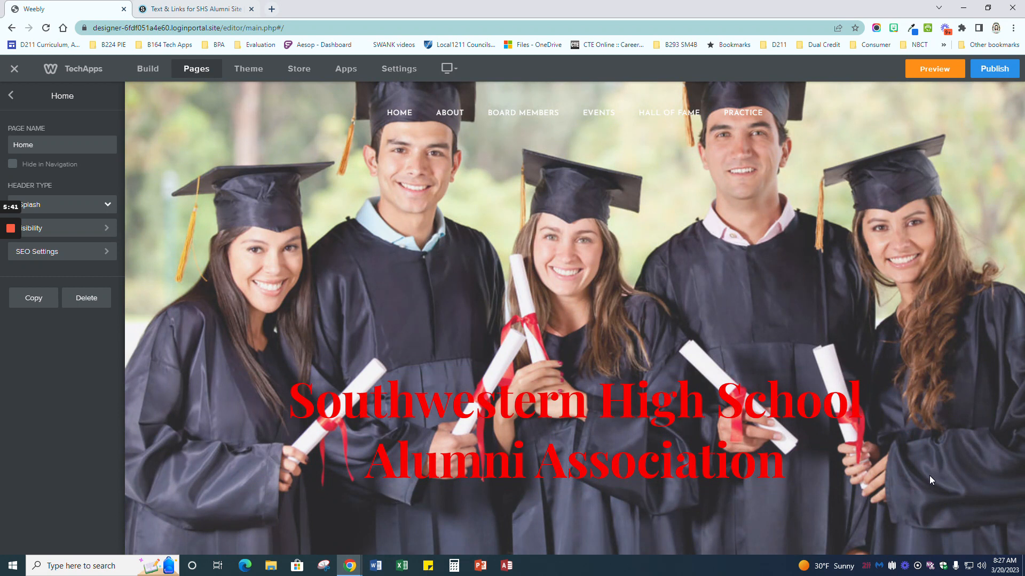
{"action": "triple_click", "coordinate": [609, 402]}
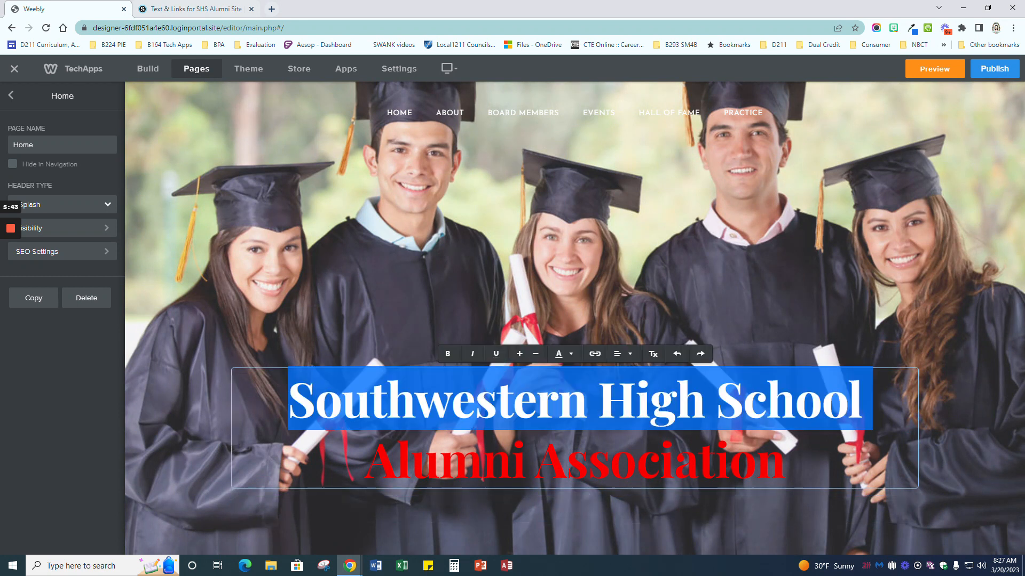
{"action": "left_click", "coordinate": [415, 399]}
{"action": "left_click_drag", "start_coordinate": [289, 400], "coordinate": [786, 463]}
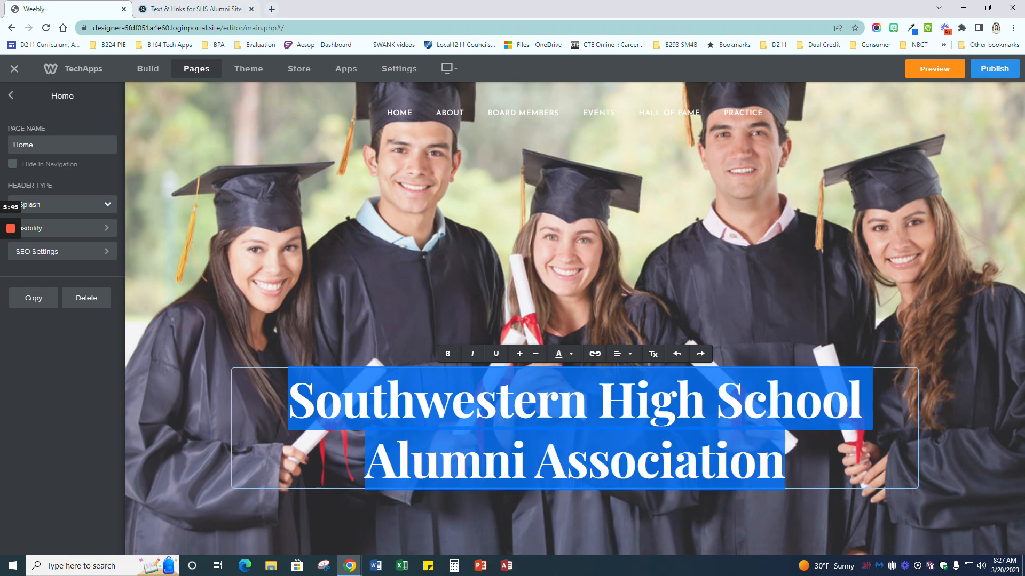
{"action": "left_click", "coordinate": [447, 357]}
{"action": "left_click", "coordinate": [447, 357]}
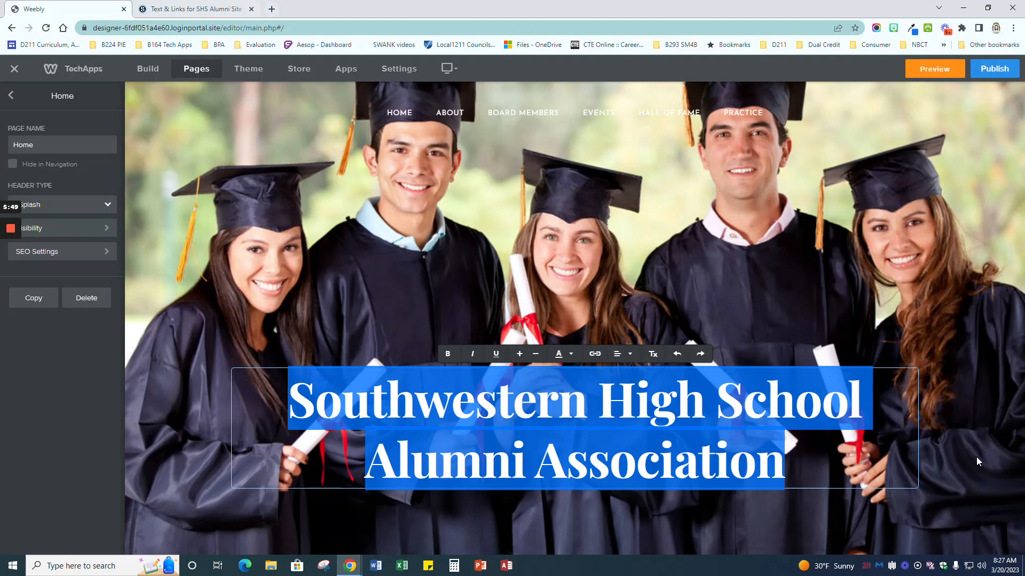
{"action": "left_click", "coordinate": [975, 456]}
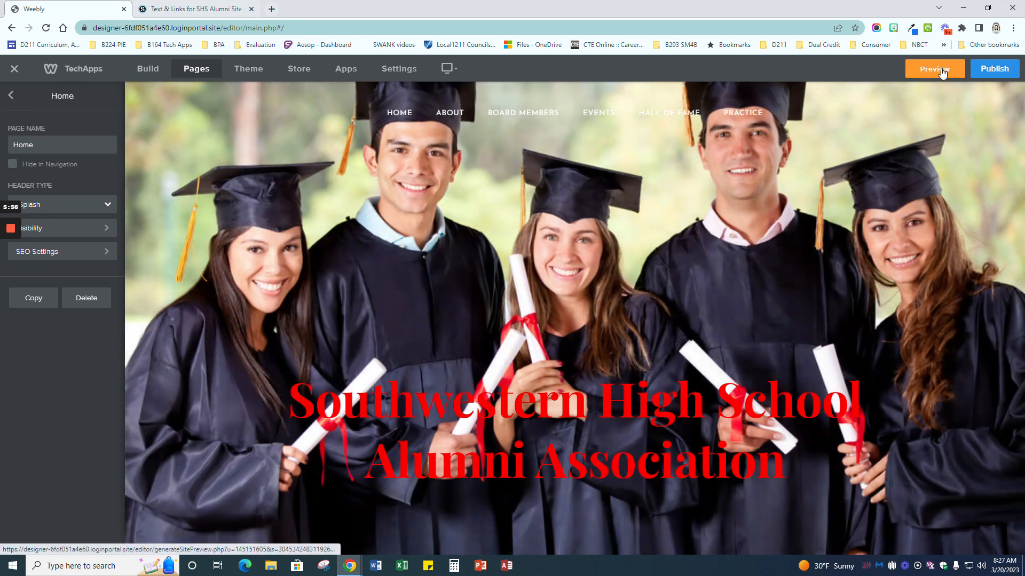
{"action": "left_click", "coordinate": [942, 72]}
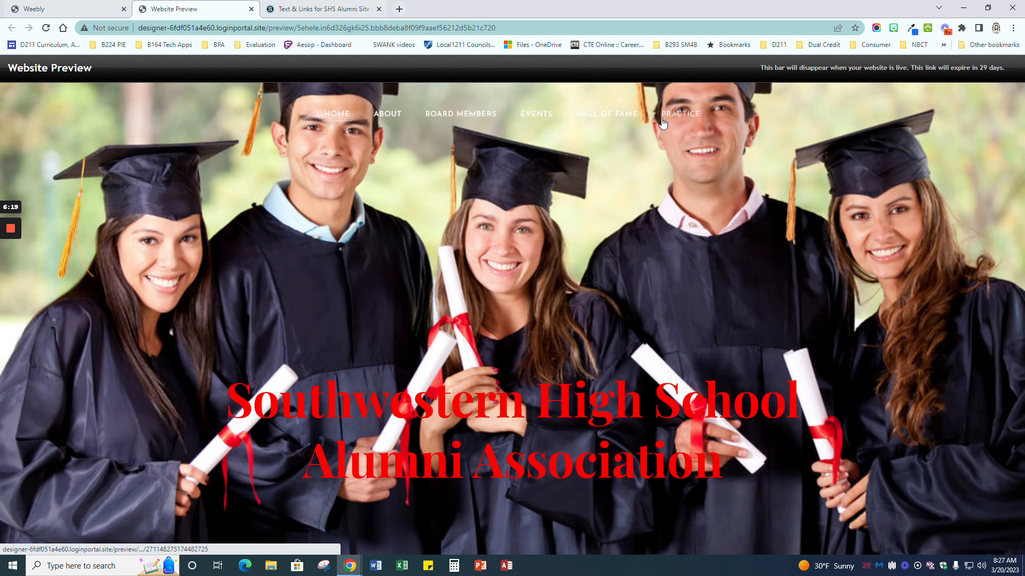
{"action": "left_click", "coordinate": [250, 8]}
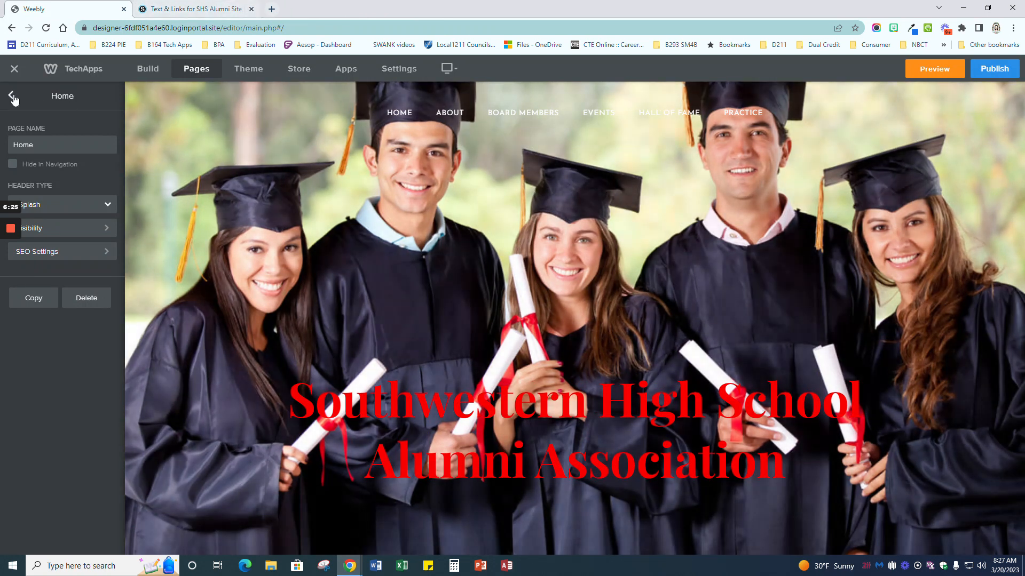
Step: Open the About page from the Pages list and move its spacer up toward the Services heading
{"action": "left_click", "coordinate": [12, 96]}
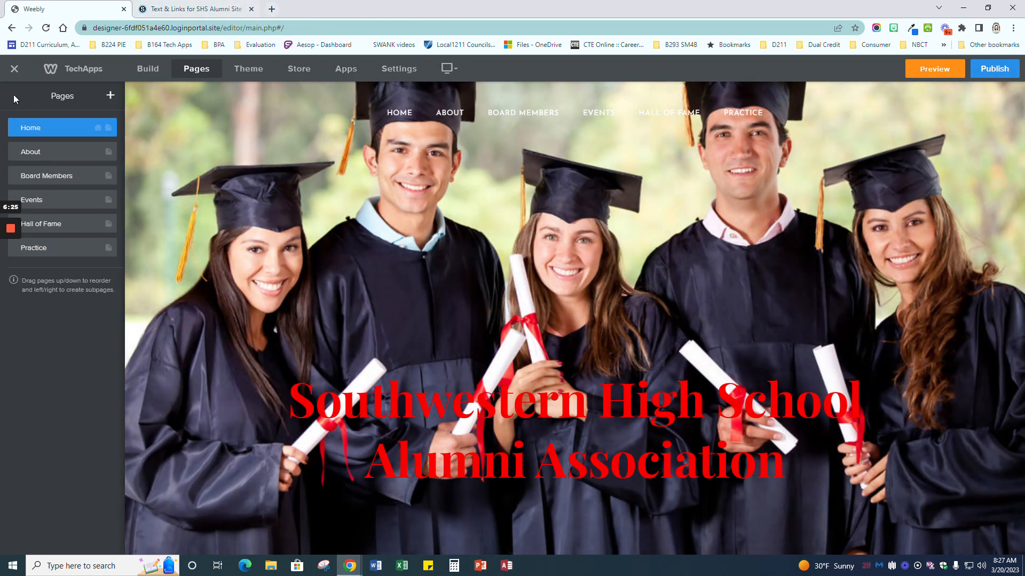
{"action": "left_click", "coordinate": [44, 148]}
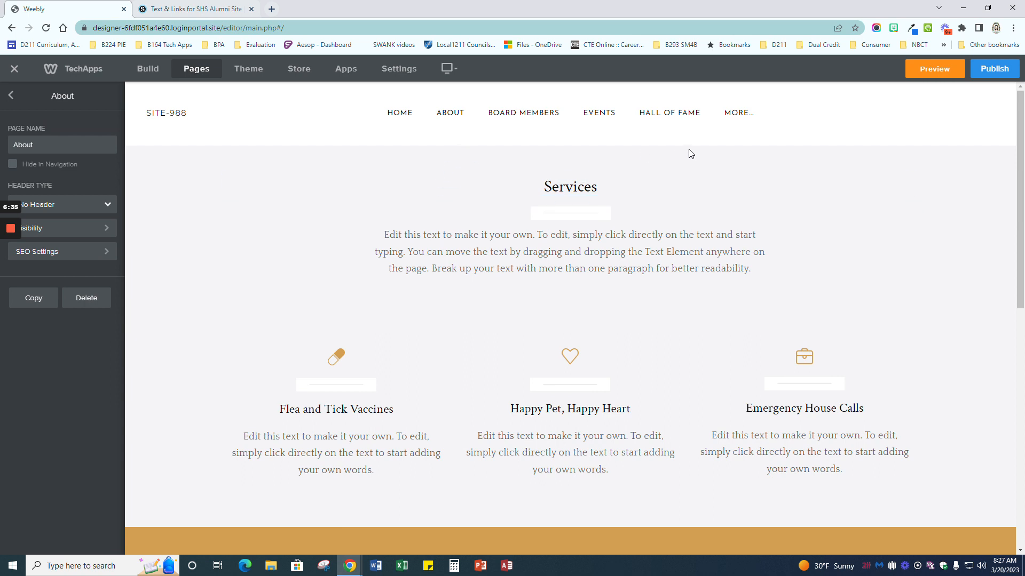
{"action": "left_click_drag", "start_coordinate": [866, 302], "coordinate": [278, 204]}
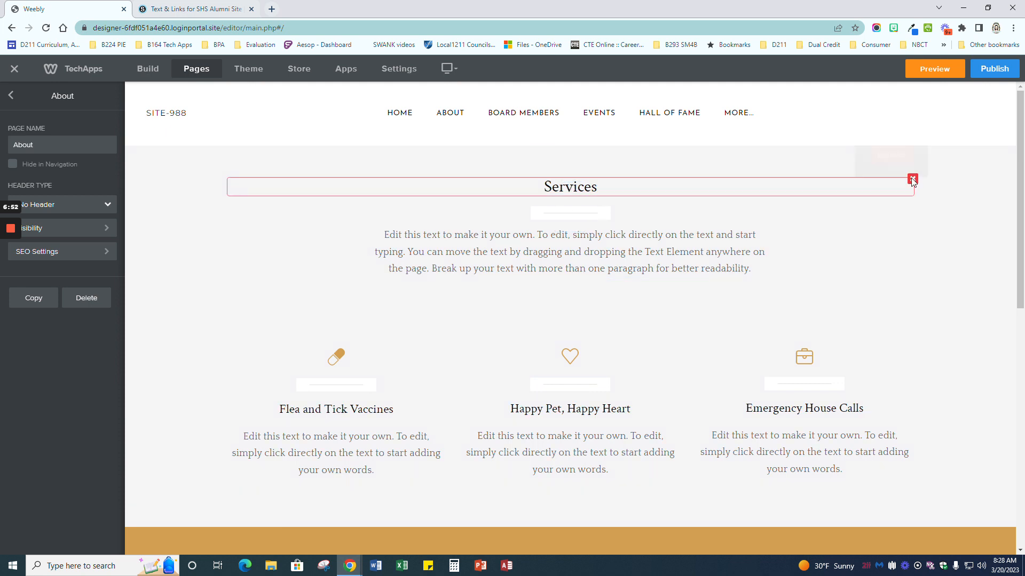
Step: Delete the Services title, the intro paragraph and the spacers around them
{"action": "left_click", "coordinate": [902, 157]}
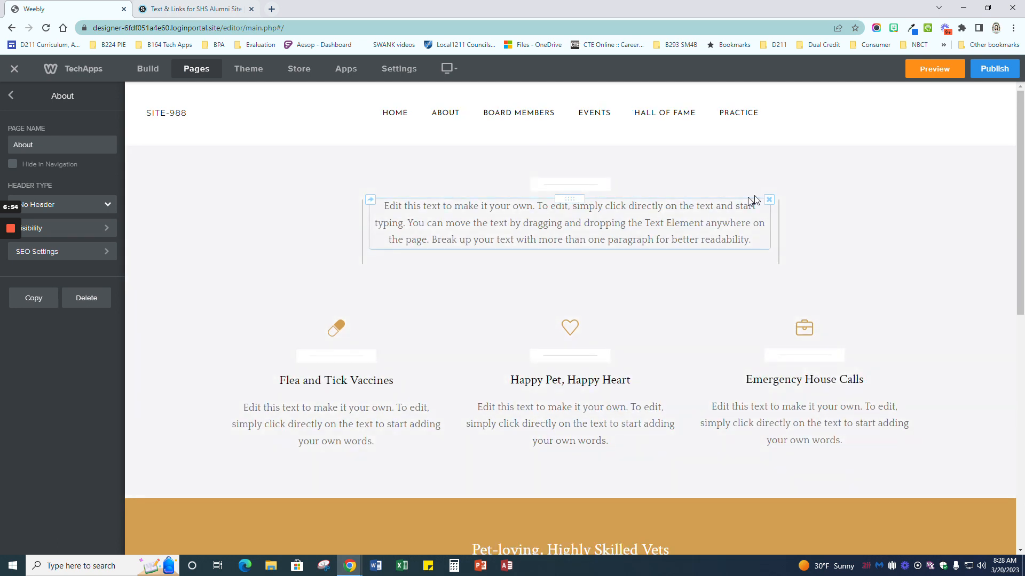
{"action": "left_click", "coordinate": [912, 180]}
{"action": "left_click", "coordinate": [898, 153]}
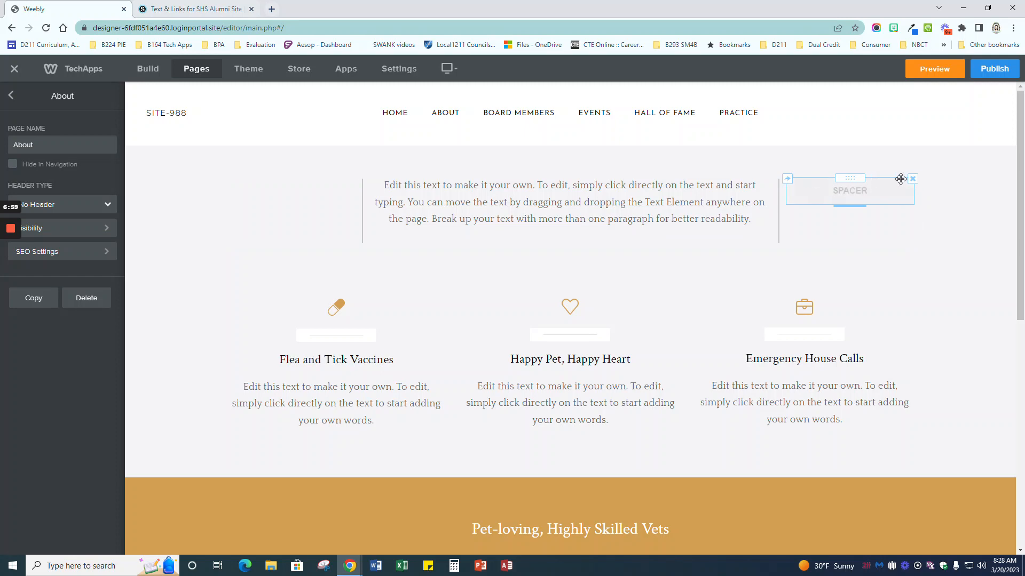
{"action": "left_click", "coordinate": [911, 179]}
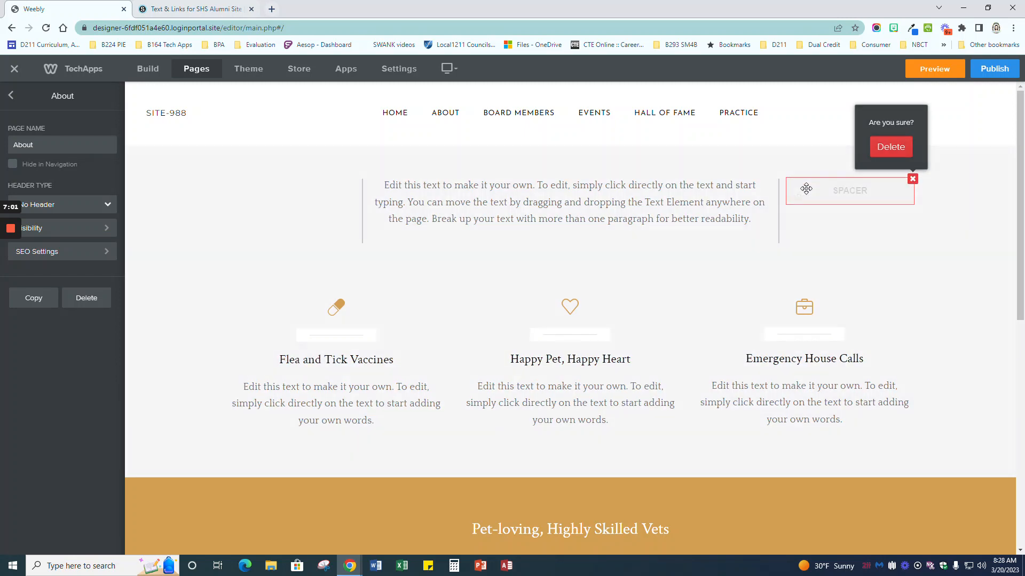
{"action": "left_click", "coordinate": [769, 178]}
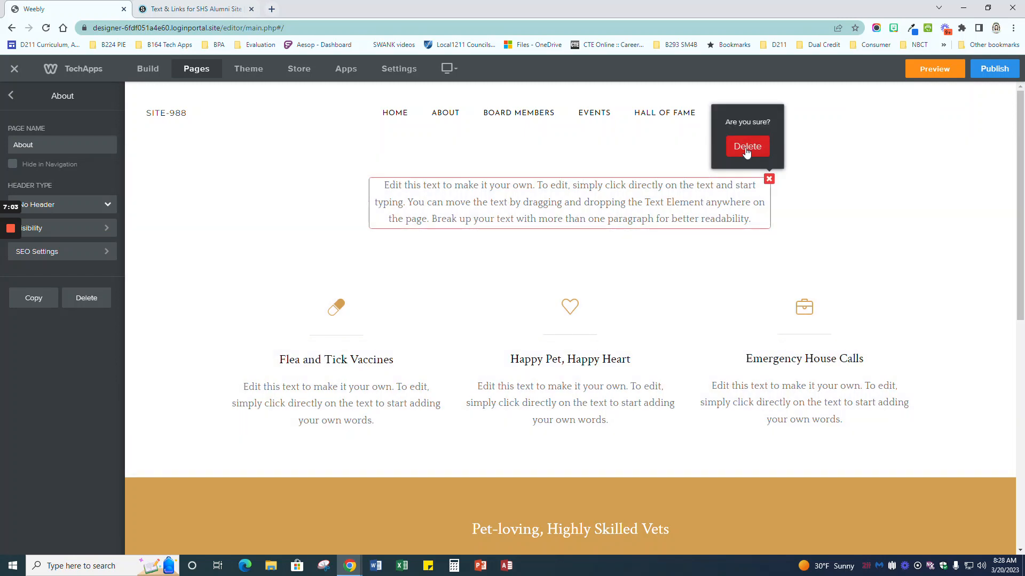
{"action": "left_click", "coordinate": [747, 147]}
{"action": "left_click", "coordinate": [912, 180]}
{"action": "left_click", "coordinate": [902, 153]}
Step: Delete the Emergency House Calls, heart and pill icons and the Flea column divider
{"action": "left_click", "coordinate": [912, 255]}
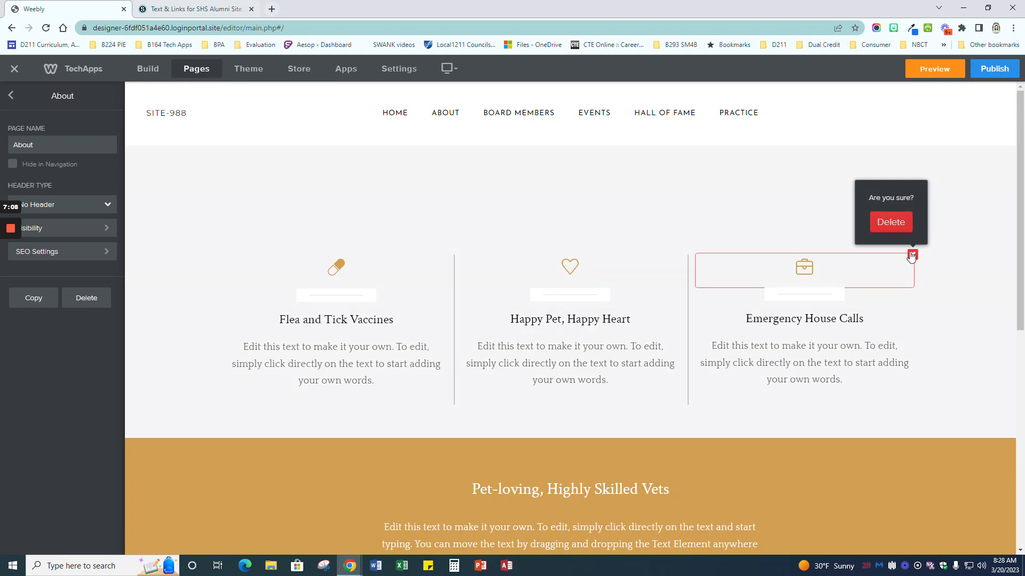
{"action": "left_click", "coordinate": [903, 223]}
{"action": "left_click", "coordinate": [678, 254]}
{"action": "left_click", "coordinate": [659, 223]}
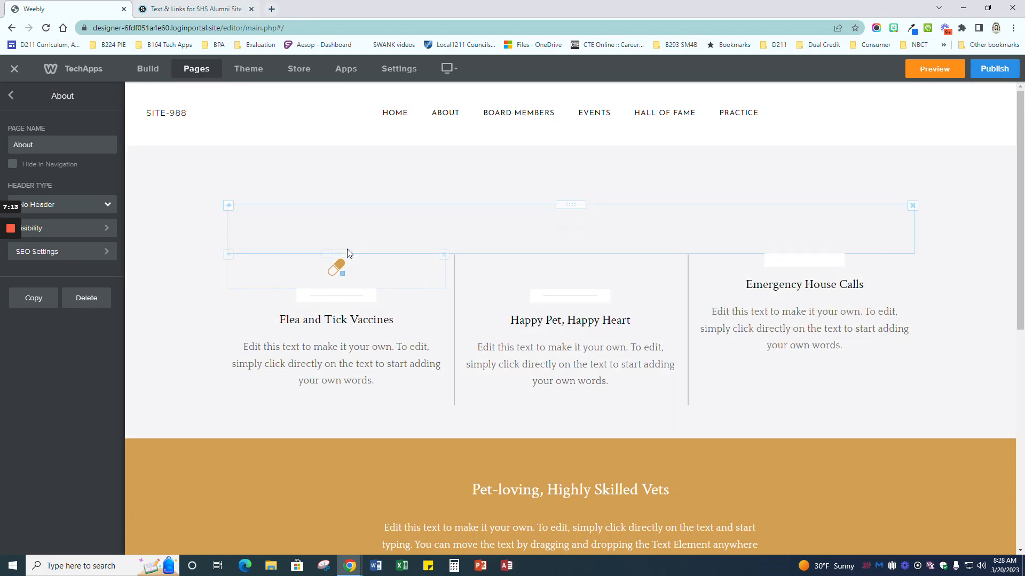
{"action": "left_click", "coordinate": [444, 255]}
{"action": "left_click", "coordinate": [438, 226]}
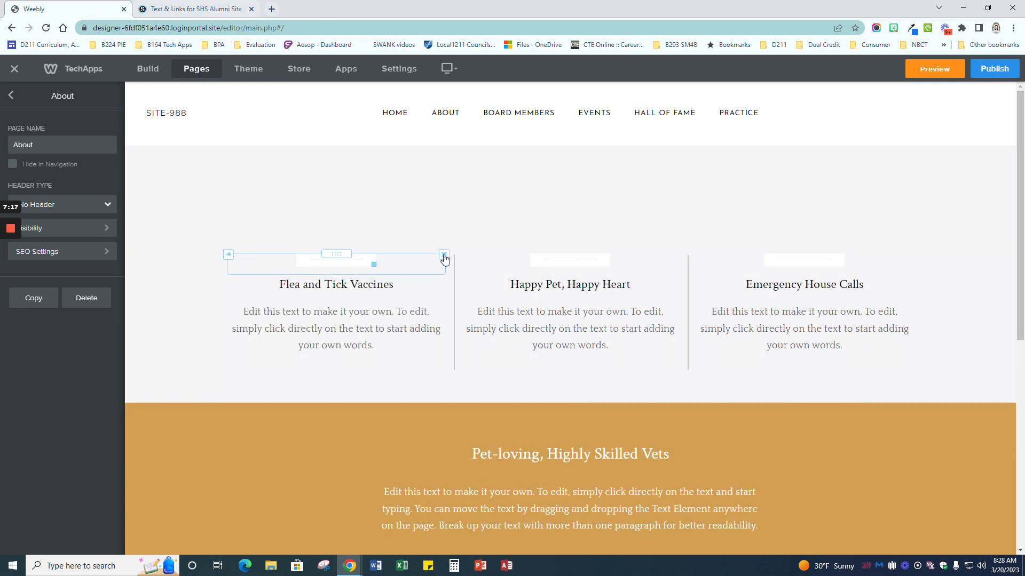
{"action": "left_click", "coordinate": [444, 256]}
{"action": "left_click", "coordinate": [435, 226]}
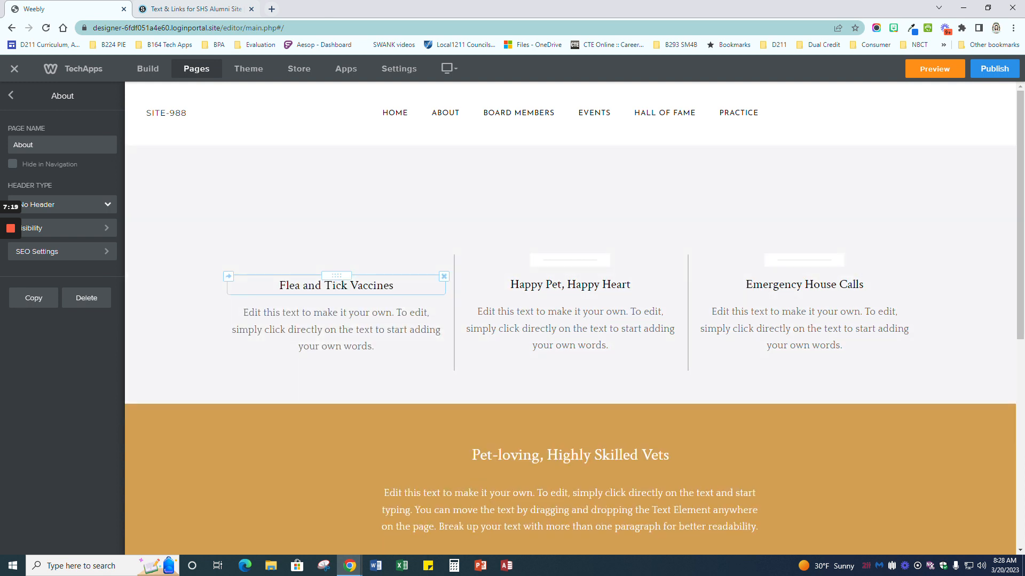
{"action": "left_click", "coordinate": [194, 258]}
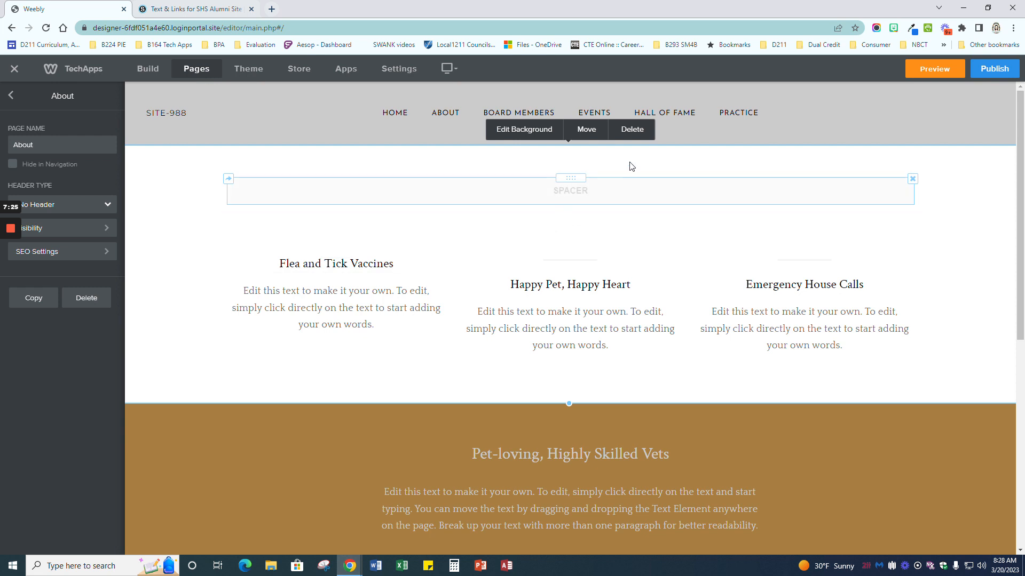
Step: Delete the three-column section, the tan 'Pet-loving, Highly Skilled Vets' section and the last text section
{"action": "left_click", "coordinate": [643, 129]}
{"action": "left_click", "coordinate": [614, 342]}
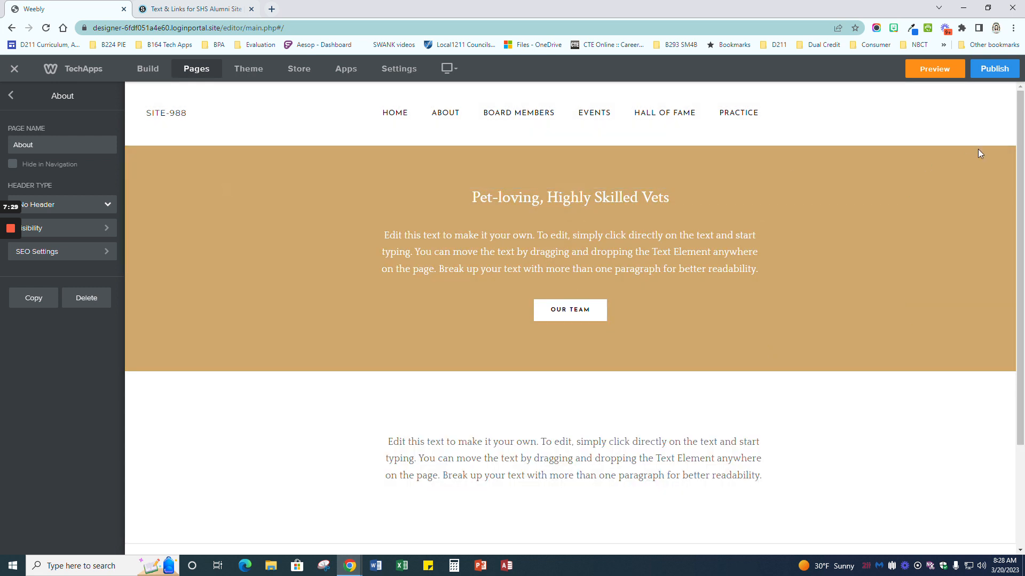
{"action": "left_click", "coordinate": [1004, 153]}
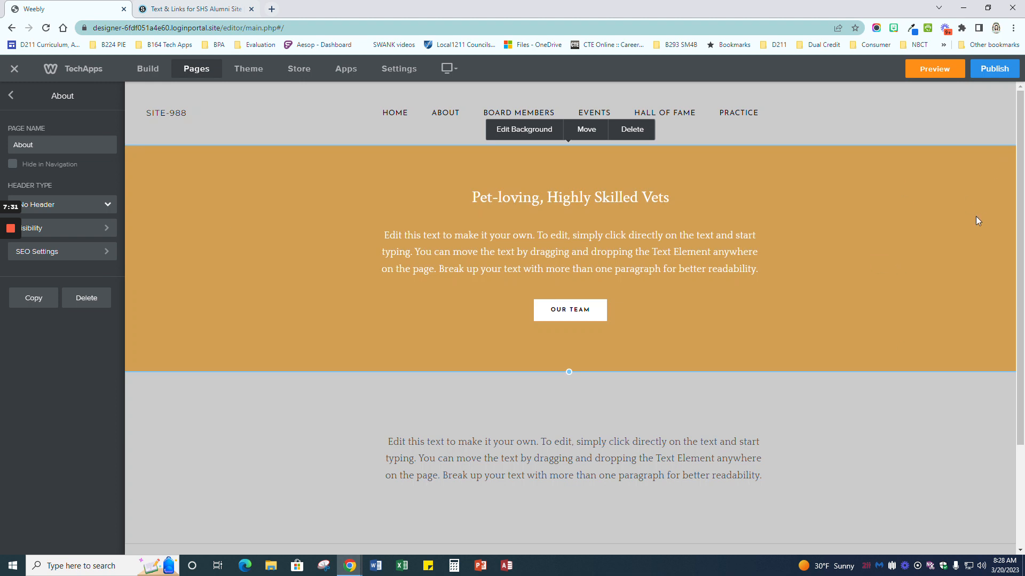
{"action": "left_click", "coordinate": [631, 130]}
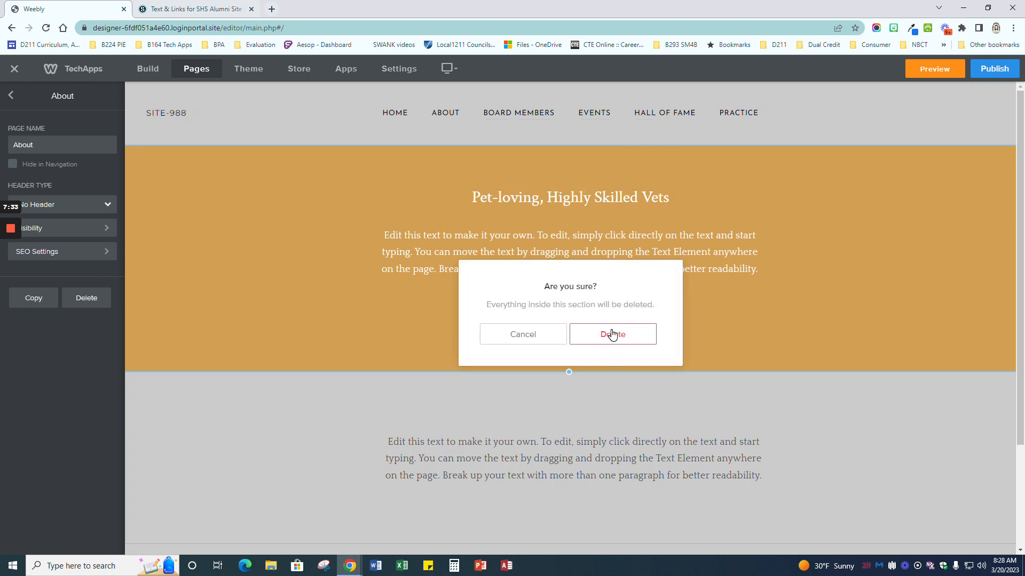
{"action": "left_click", "coordinate": [612, 334]}
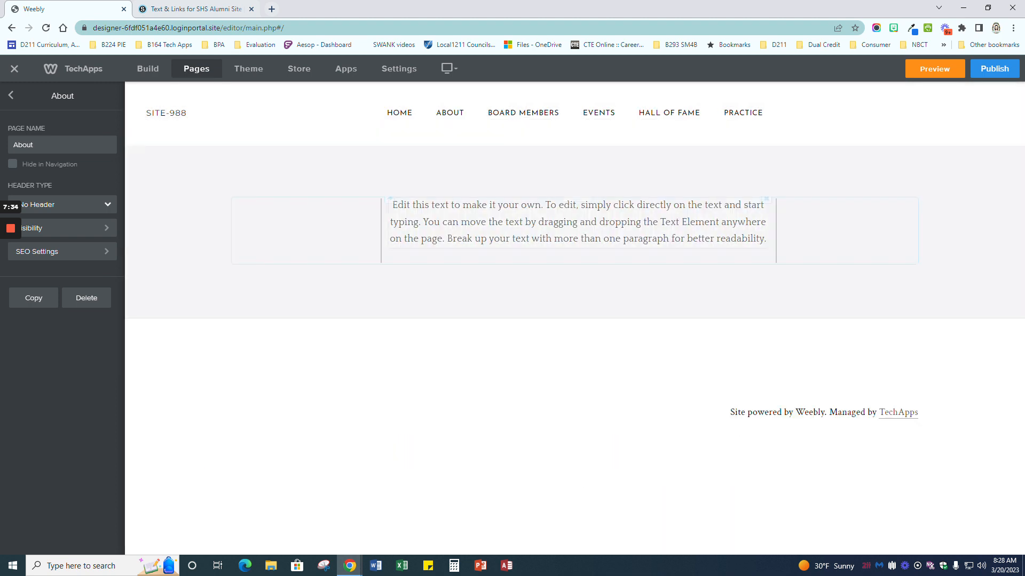
{"action": "left_click", "coordinate": [988, 160]}
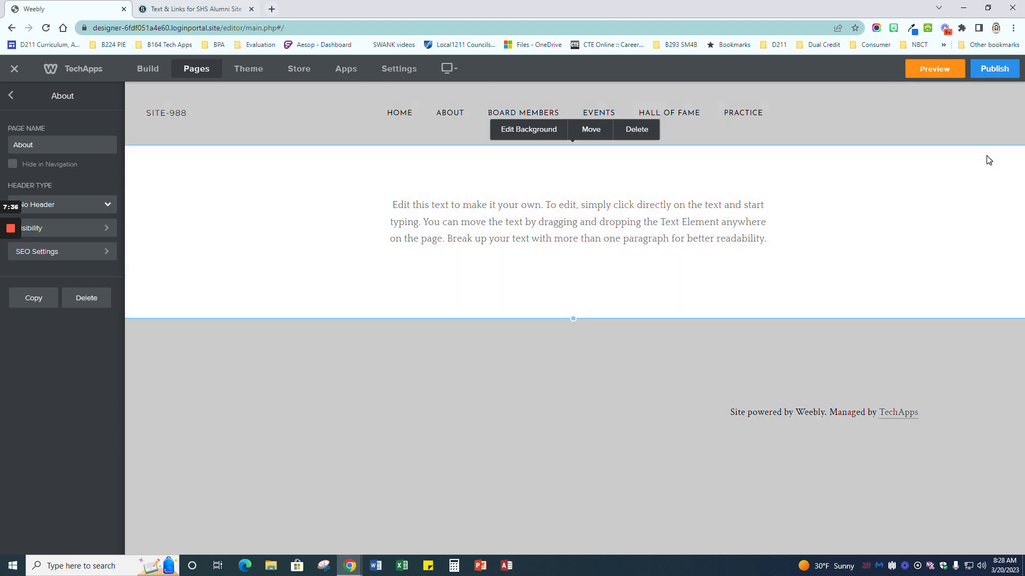
{"action": "left_click", "coordinate": [647, 130]}
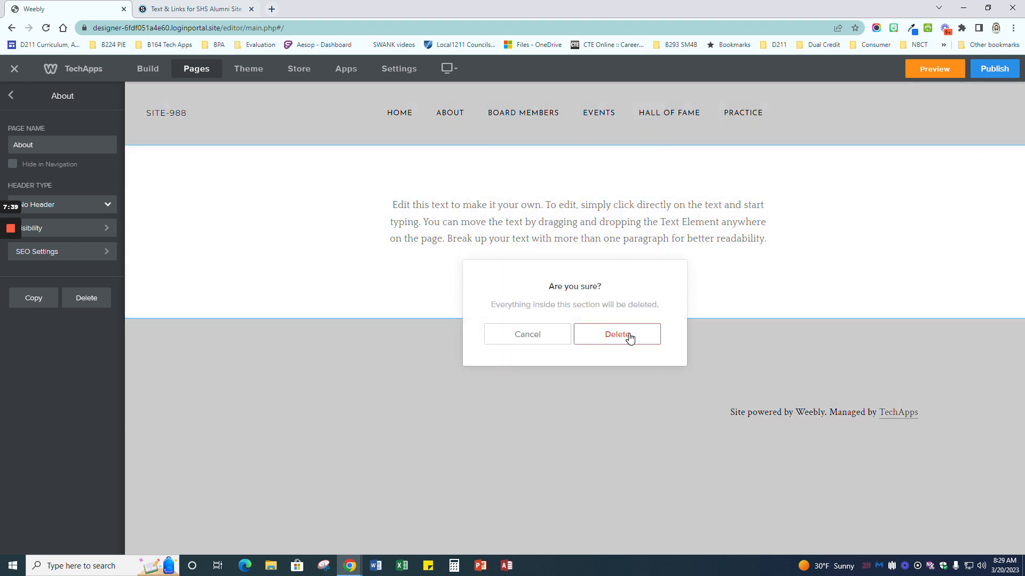
{"action": "left_click", "coordinate": [629, 338]}
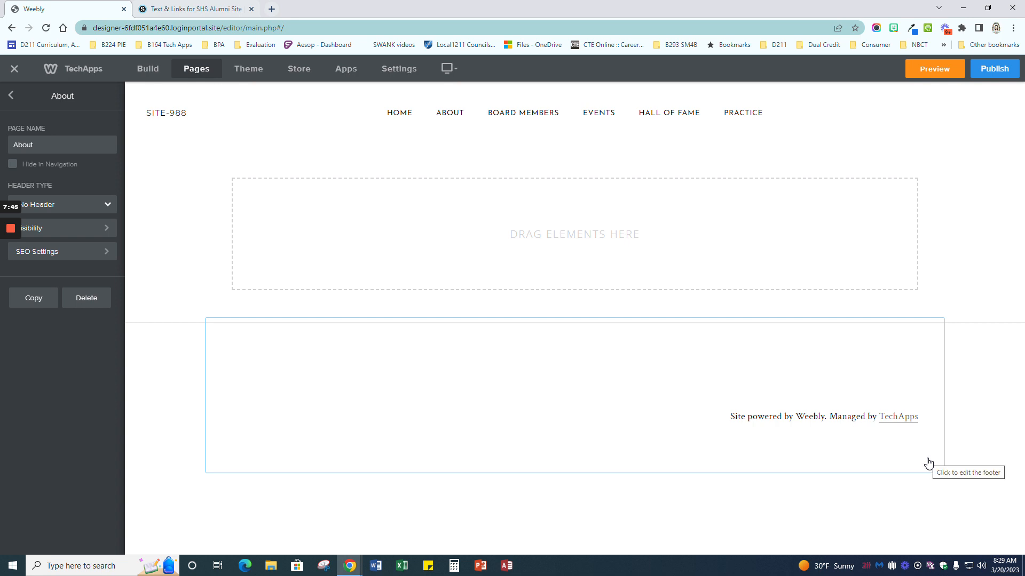
Step: Switch the site title to a logo and upload the school mascot image from the computer
{"action": "left_click", "coordinate": [164, 113]}
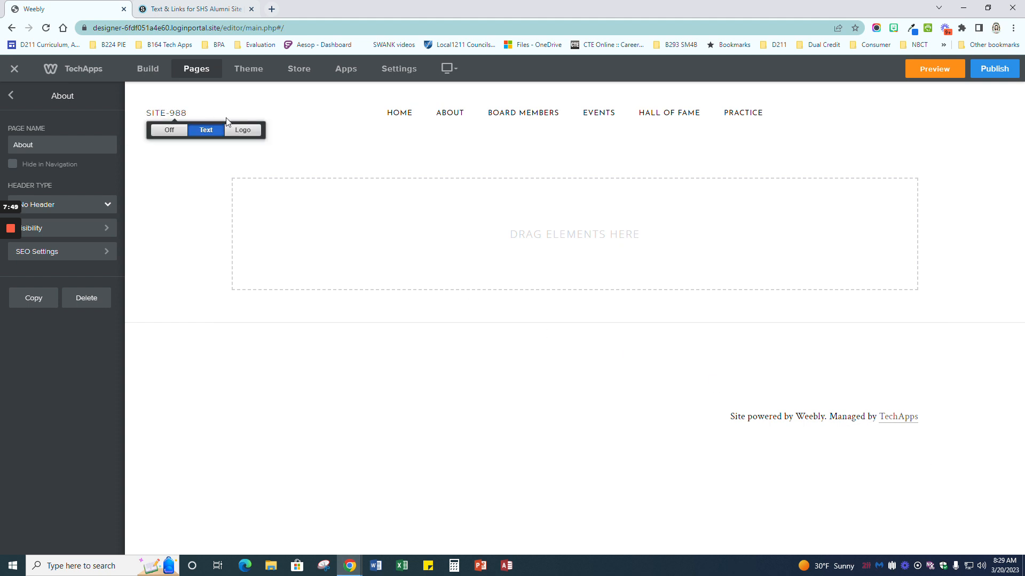
{"action": "left_click", "coordinate": [244, 131]}
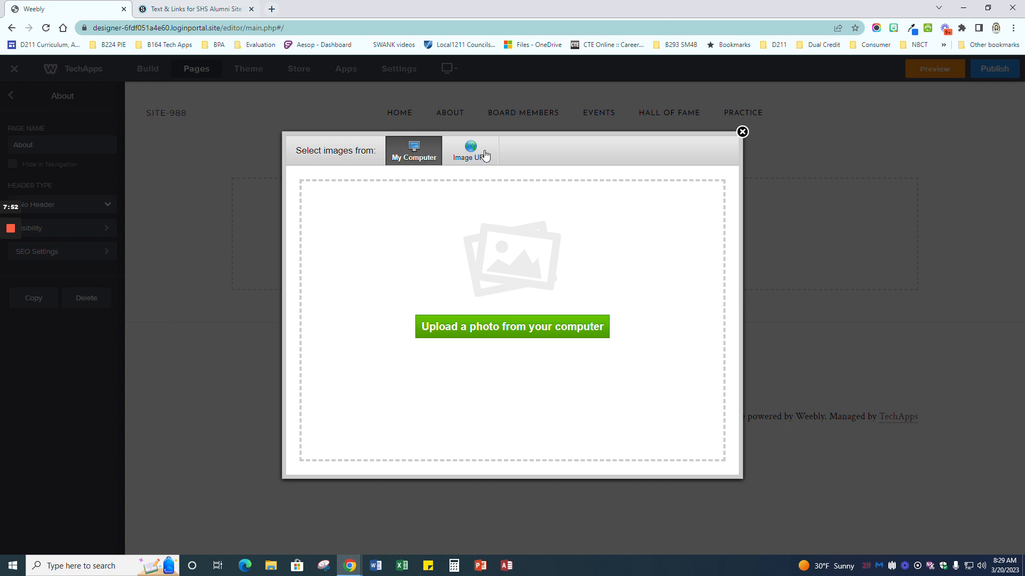
{"action": "left_click", "coordinate": [476, 320]}
{"action": "left_click", "coordinate": [125, 226]}
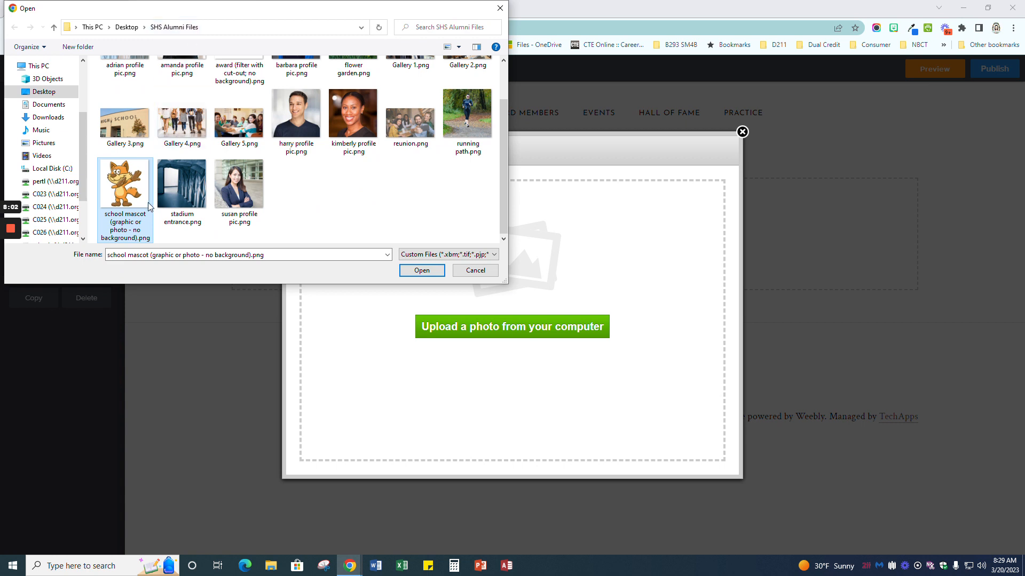
{"action": "left_click", "coordinate": [407, 267]}
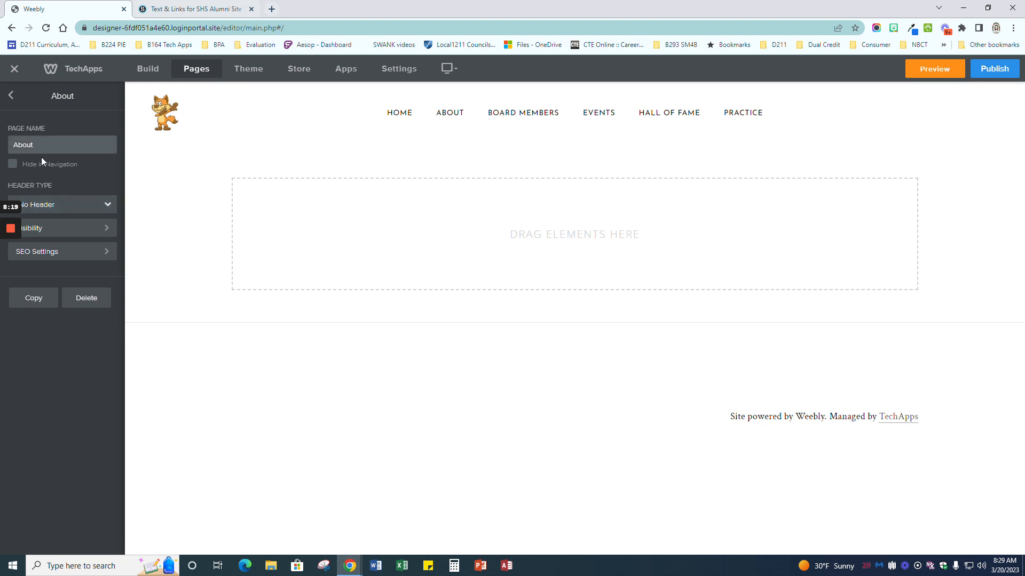
Step: Give the About page a header banner
{"action": "left_click", "coordinate": [105, 209]}
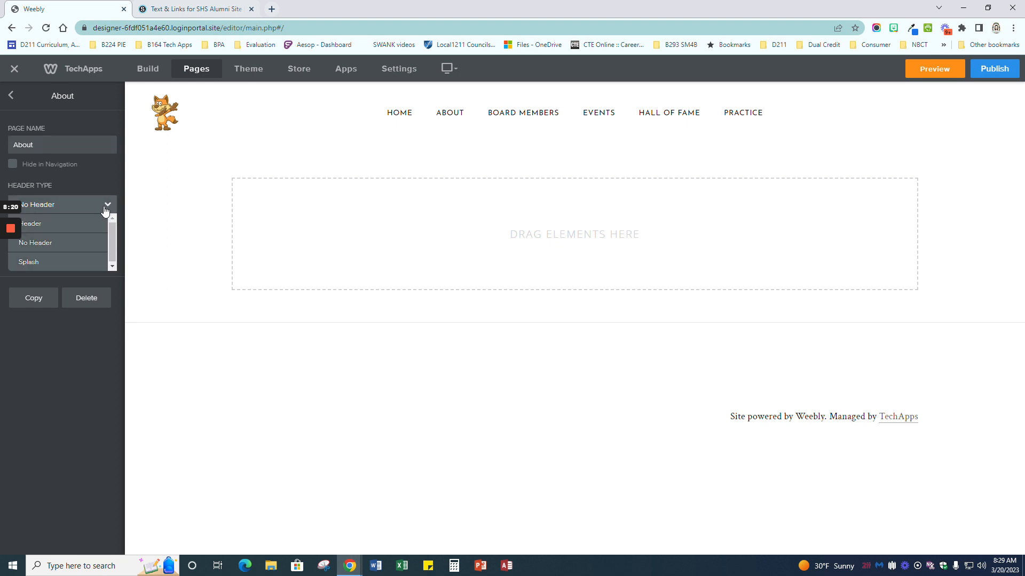
{"action": "left_click", "coordinate": [55, 224]}
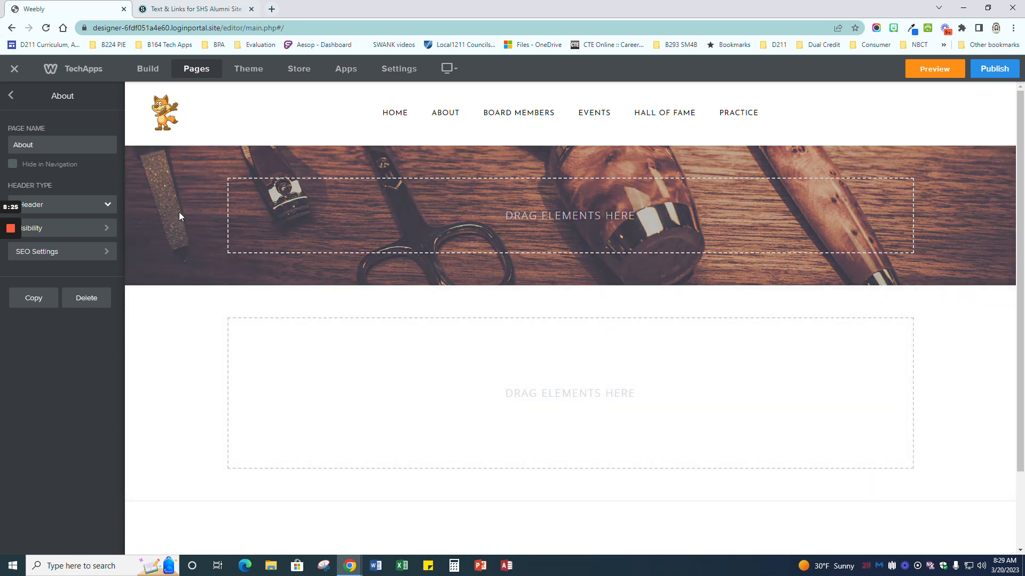
{"action": "mouse_move", "coordinate": [193, 170]}
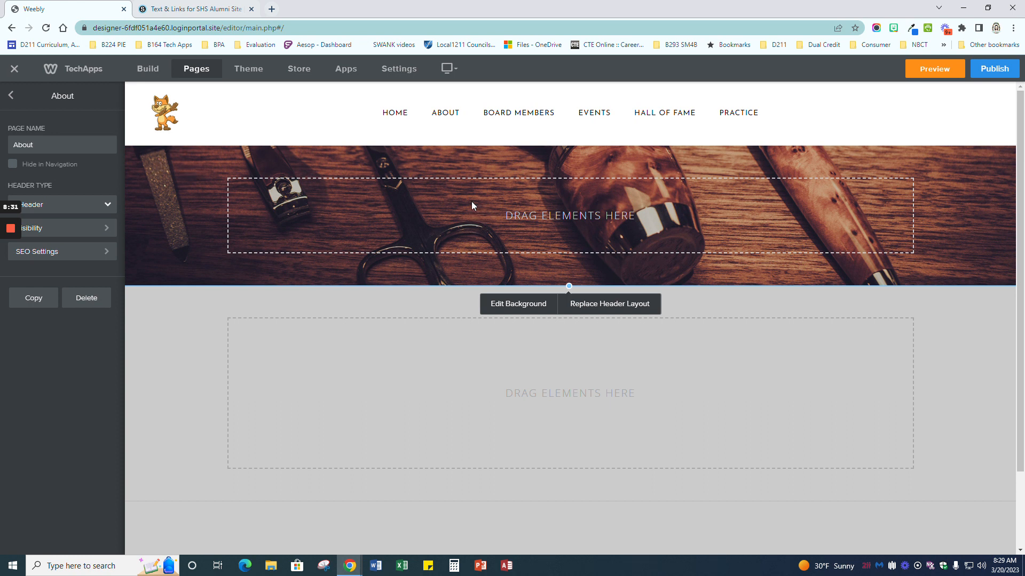
Step: Start replacing the header background with an image from a web address, then return to the Text & Links page
{"action": "left_click", "coordinate": [525, 311]}
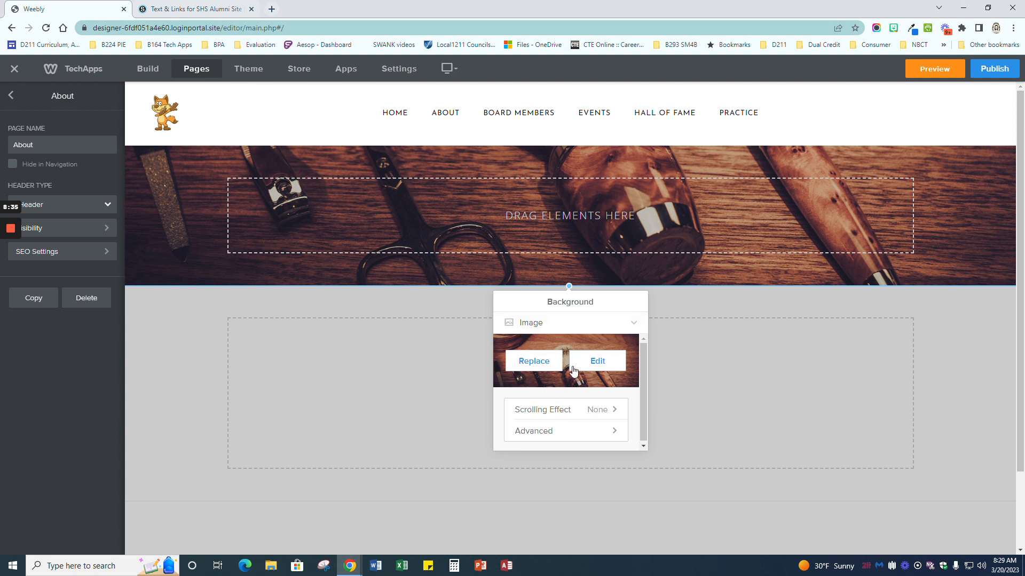
{"action": "left_click", "coordinate": [558, 368]}
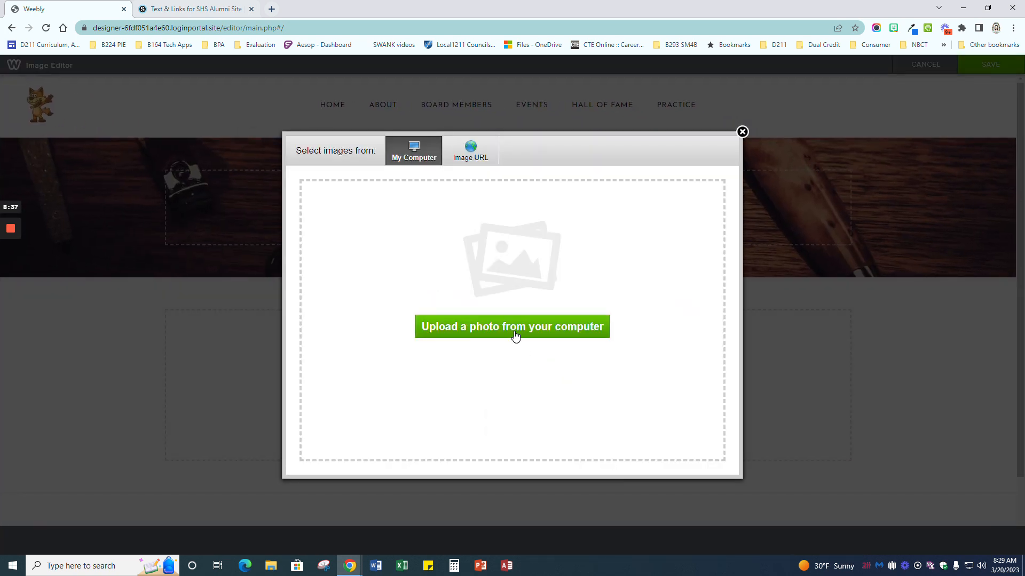
{"action": "left_click", "coordinate": [461, 162]}
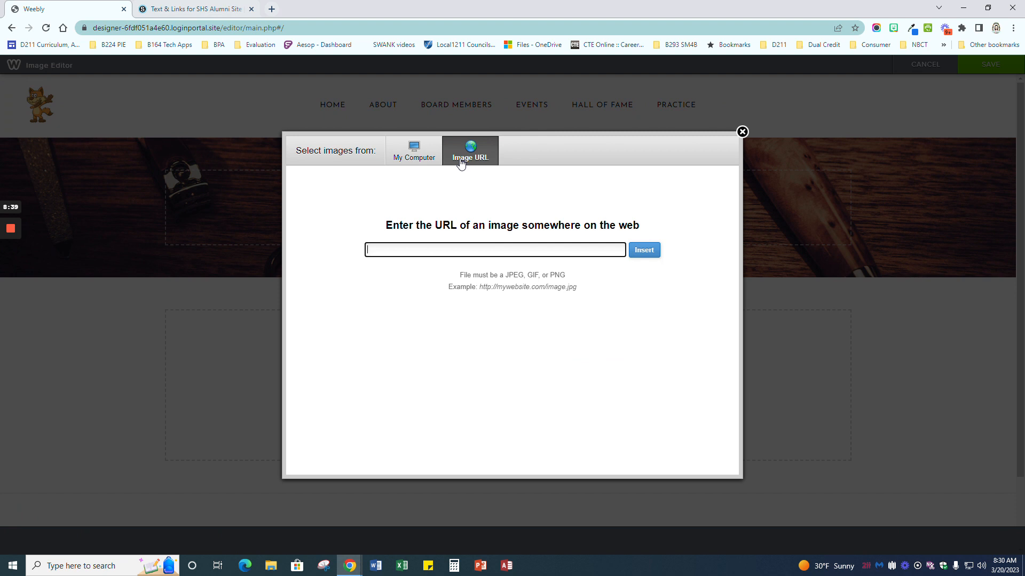
{"action": "left_click", "coordinate": [191, 9]}
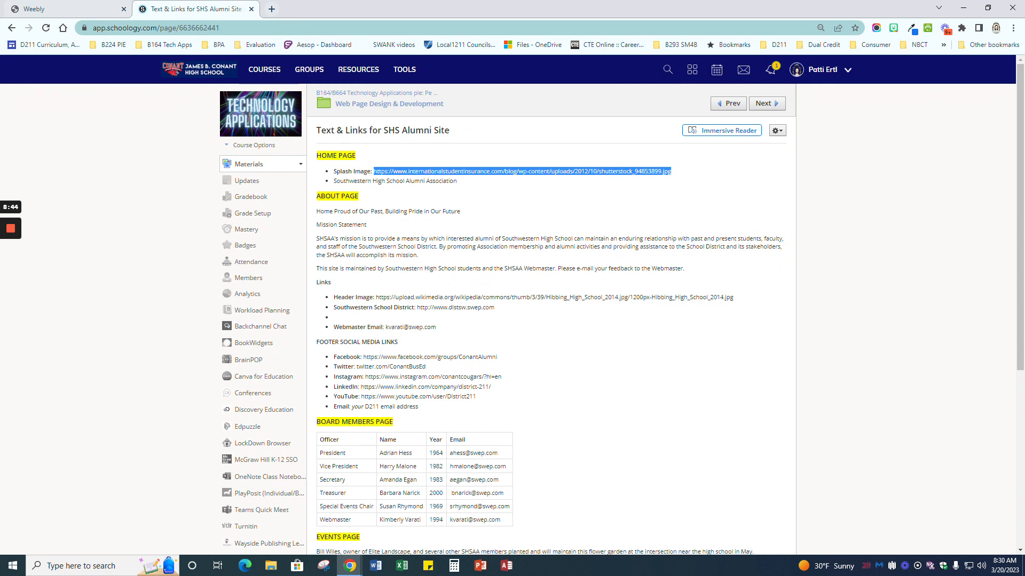
Step: Copy the Header Image's Wikimedia URL from Schoology and insert it into Weebly's image-address field
{"action": "left_click_drag", "start_coordinate": [374, 297], "coordinate": [740, 297]}
{"action": "key", "text": "ctrl+c"}
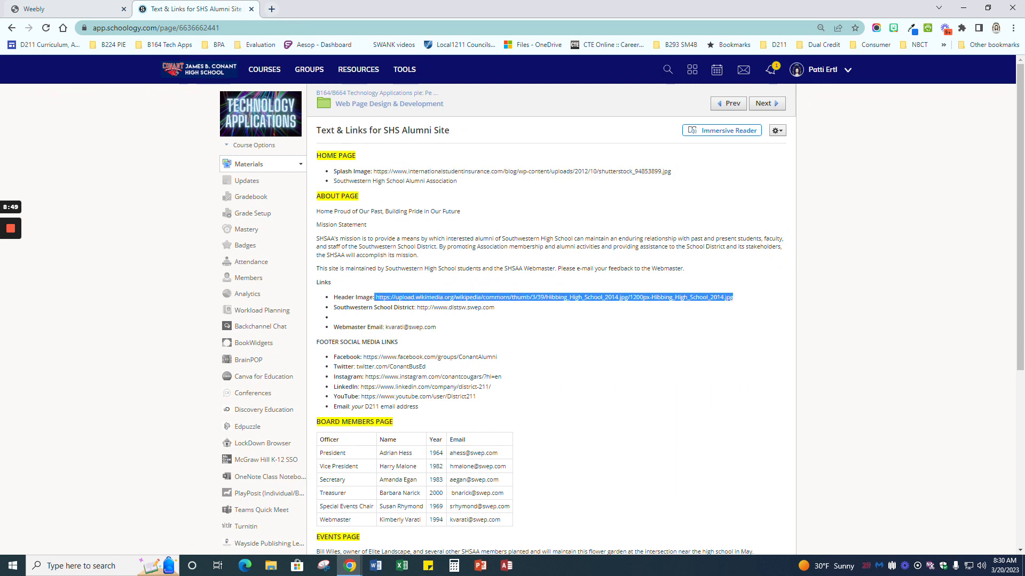
{"action": "left_click", "coordinate": [71, 9]}
{"action": "key", "text": "ctrl+v"}
{"action": "left_click", "coordinate": [635, 251]}
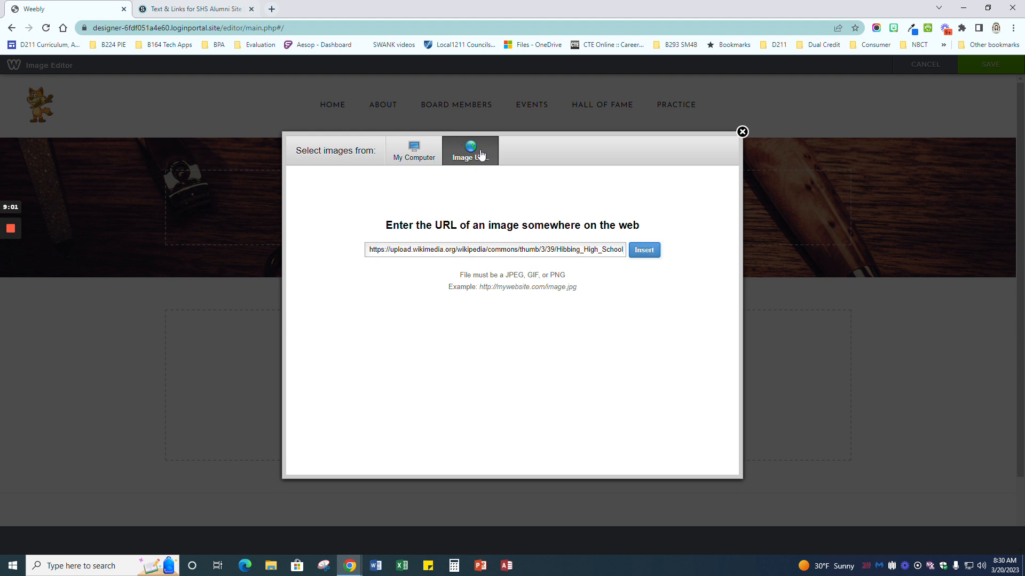
Step: Open the header image URL in a new tab and save it as Hibbing_High_School_2014.jpg in SHS Alumni Files
{"action": "left_click", "coordinate": [278, 9]}
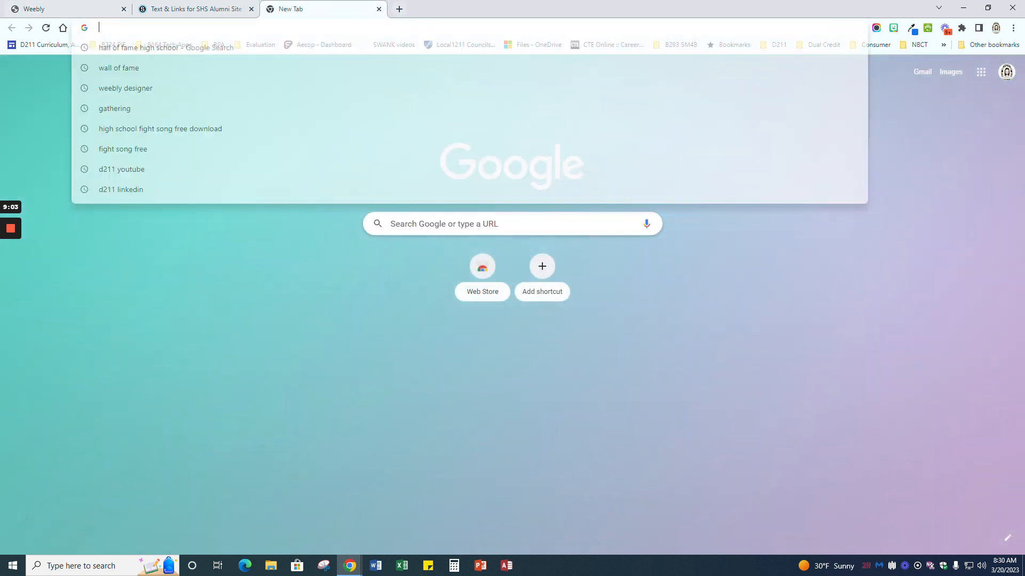
{"action": "key", "text": "ctrl+v"}
{"action": "key", "text": "Return"}
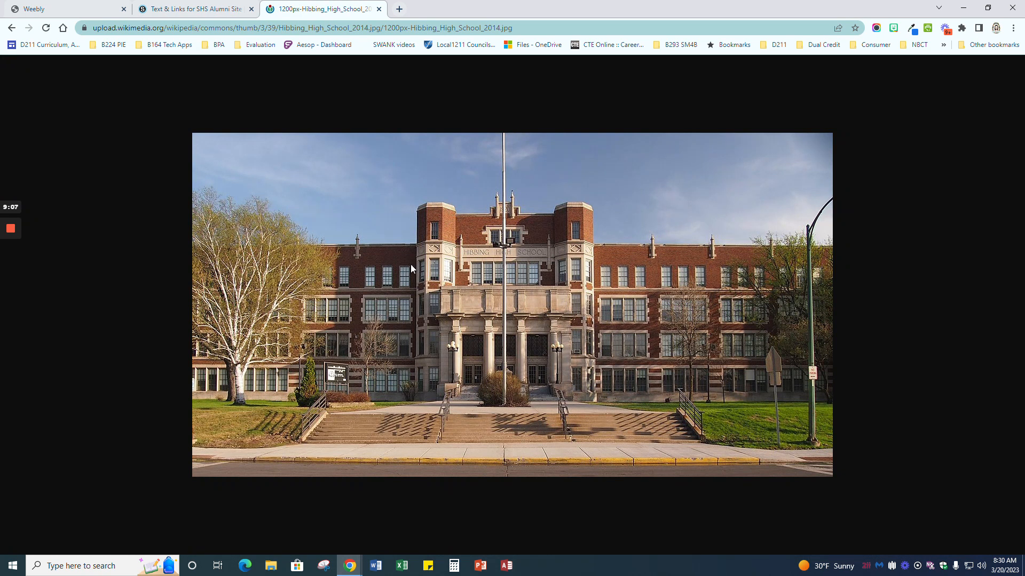
{"action": "right_click", "coordinate": [536, 284]}
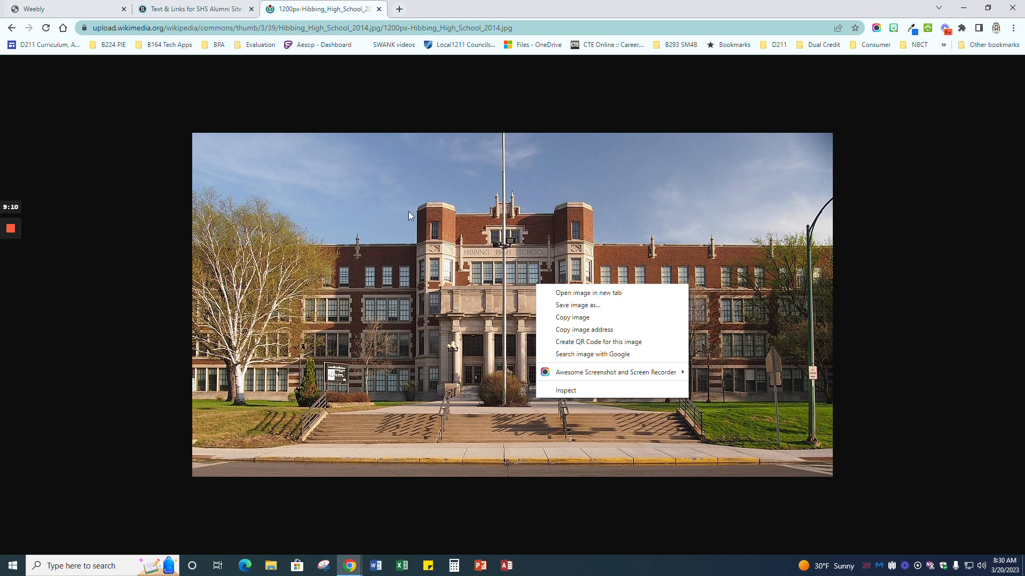
{"action": "left_click", "coordinate": [576, 305]}
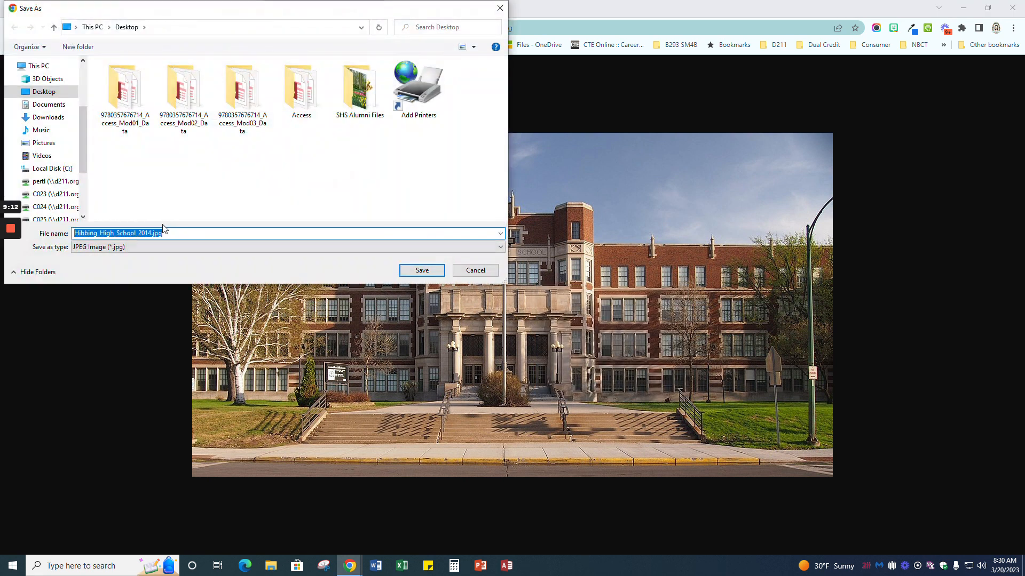
{"action": "double_click", "coordinate": [343, 88]}
{"action": "left_click", "coordinate": [422, 270]}
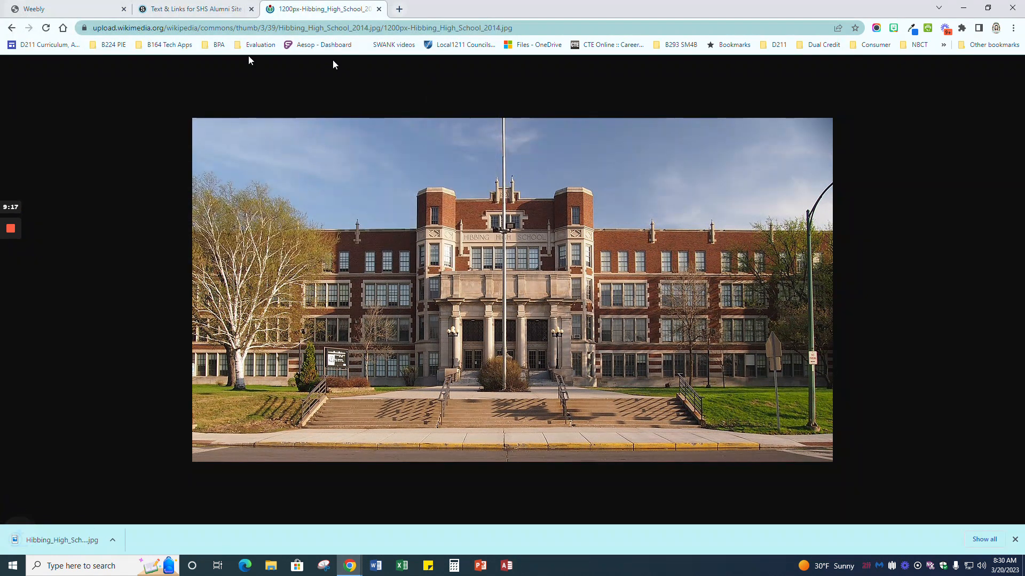
Step: Upload the downloaded Hibbing_High_School_2014.jpg as the About header background and save it
{"action": "left_click", "coordinate": [34, 9]}
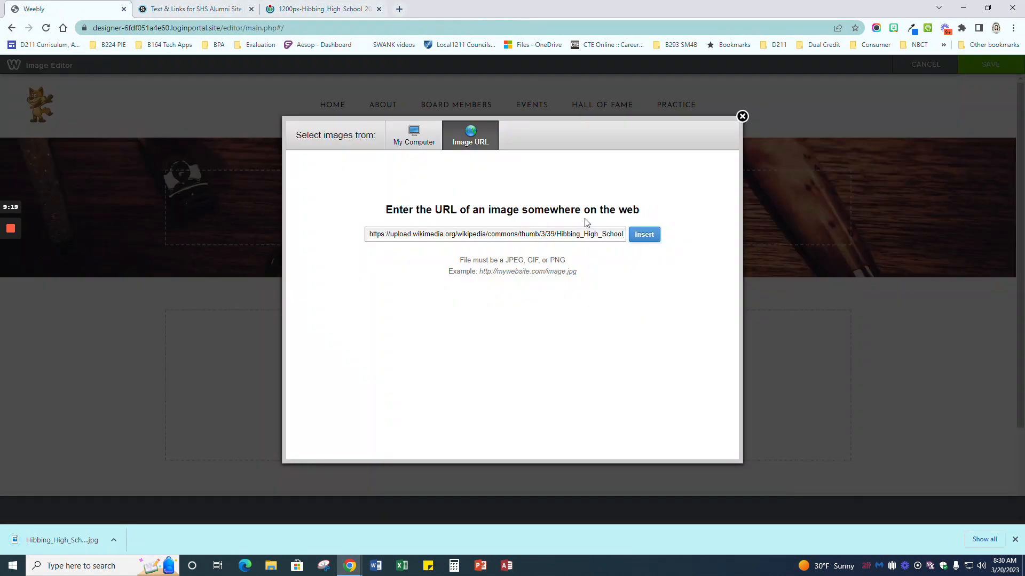
{"action": "left_click", "coordinate": [412, 142]}
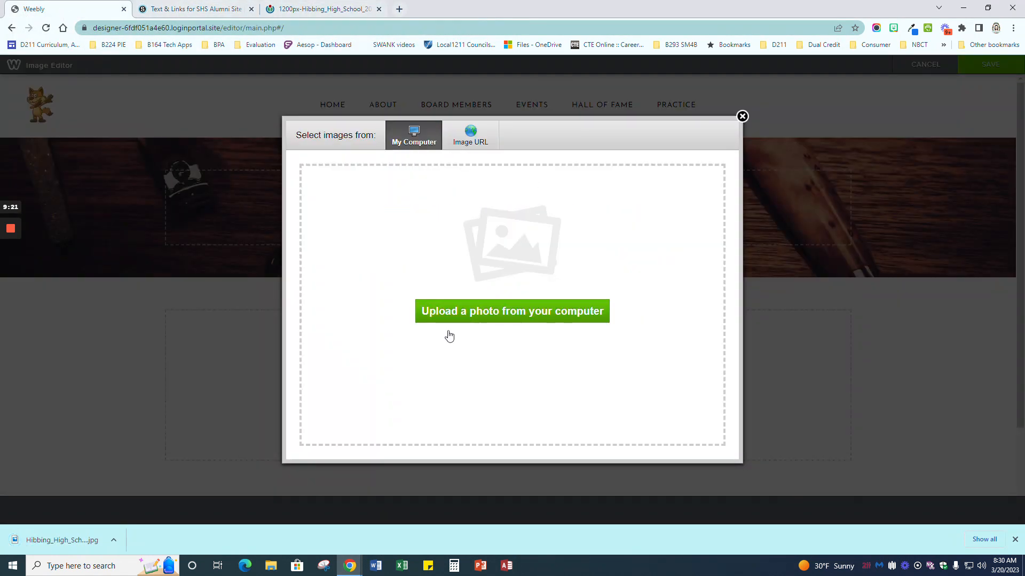
{"action": "left_click_drag", "start_coordinate": [55, 526], "coordinate": [459, 310]}
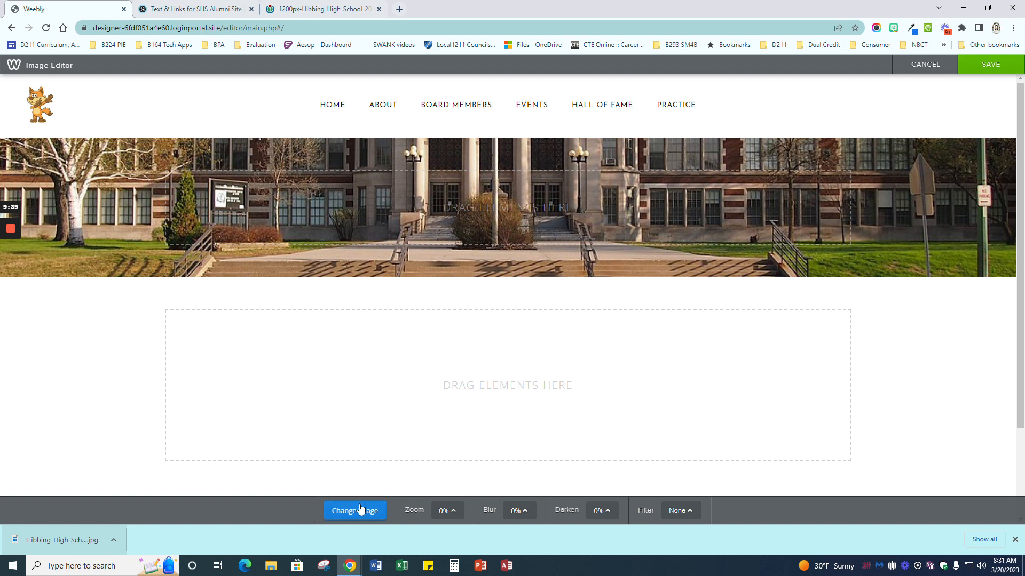
{"action": "left_click", "coordinate": [981, 66]}
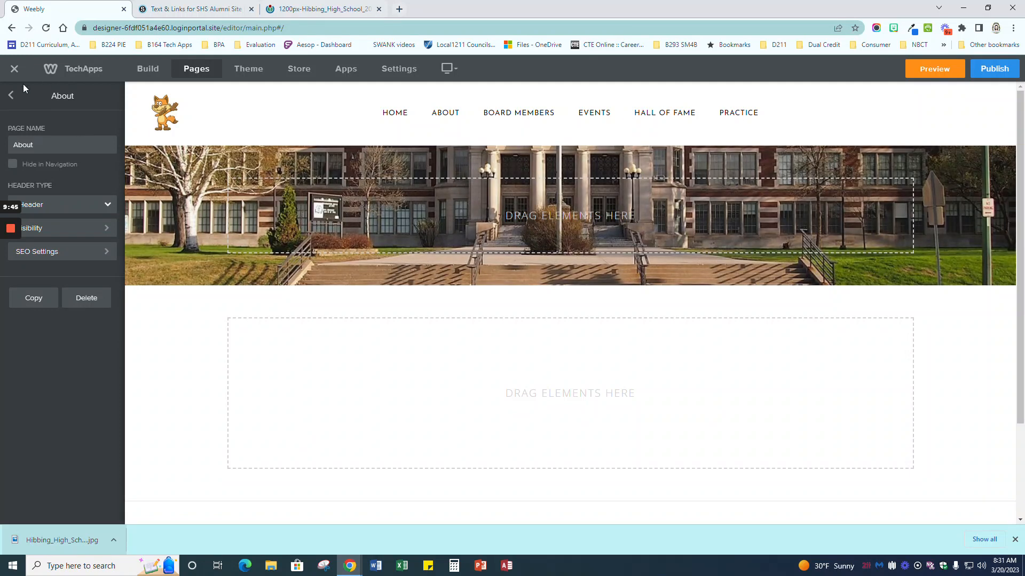
Step: Add a Title element to the header reading 'About' and make it bold
{"action": "left_click", "coordinate": [151, 74]}
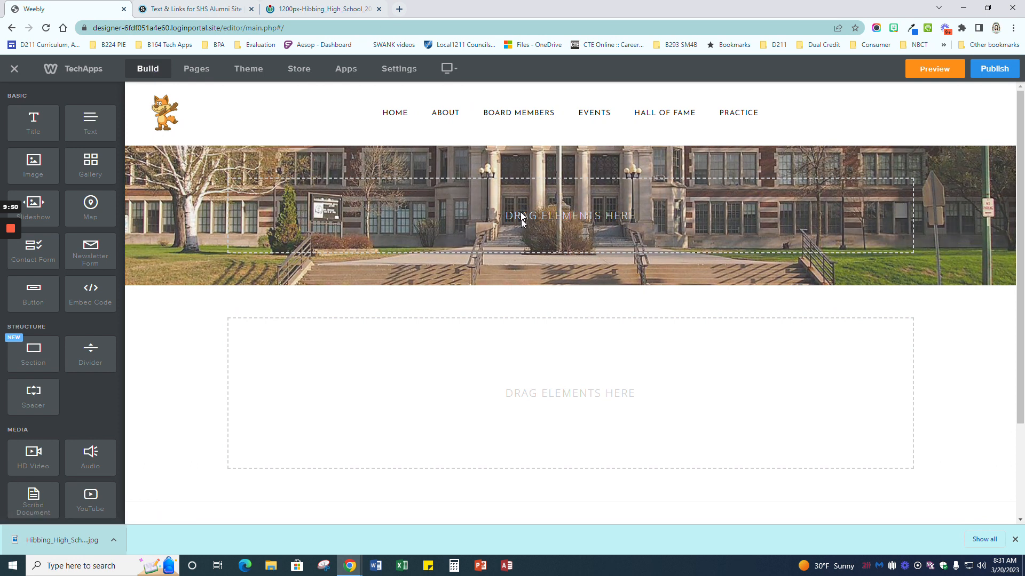
{"action": "left_click_drag", "start_coordinate": [31, 118], "coordinate": [622, 192]}
{"action": "left_click", "coordinate": [570, 216]}
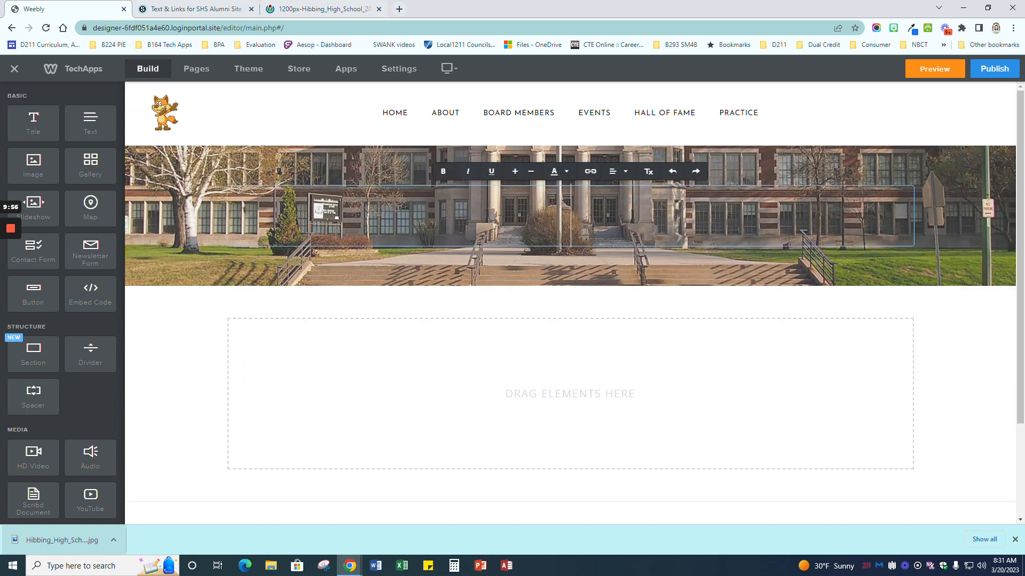
{"action": "type", "text": "About"}
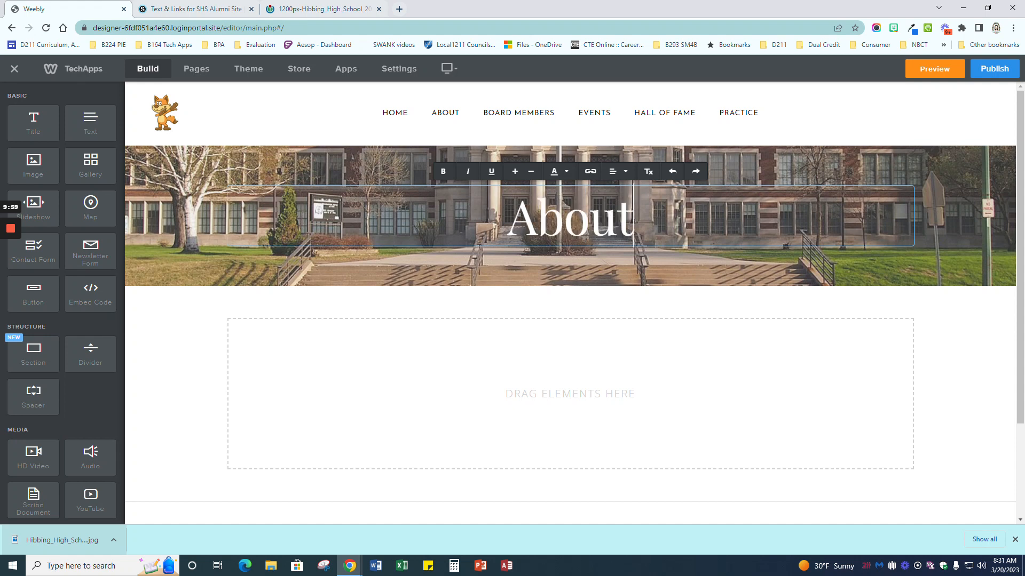
{"action": "key", "text": "ctrl+a"}
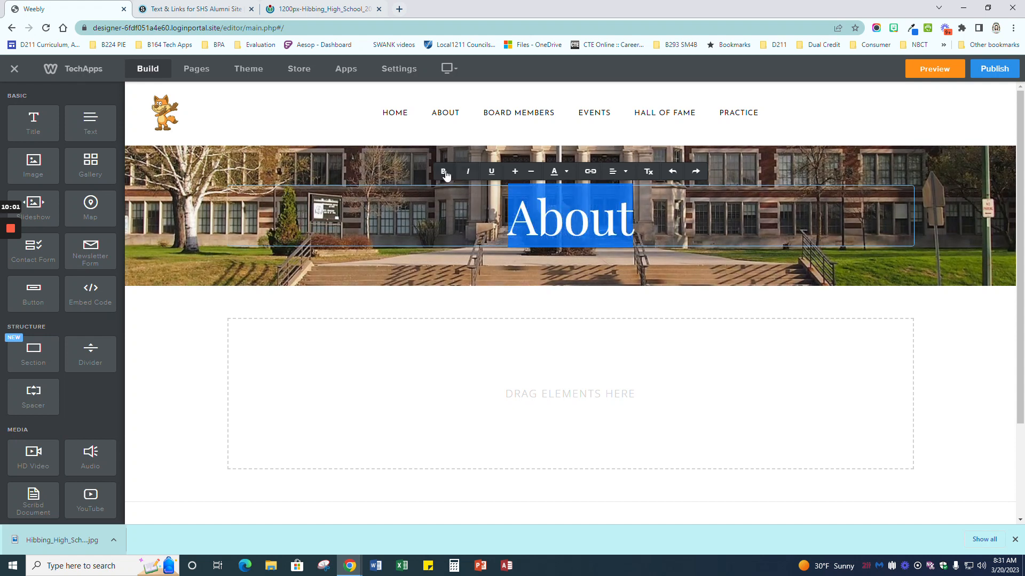
{"action": "left_click", "coordinate": [443, 172]}
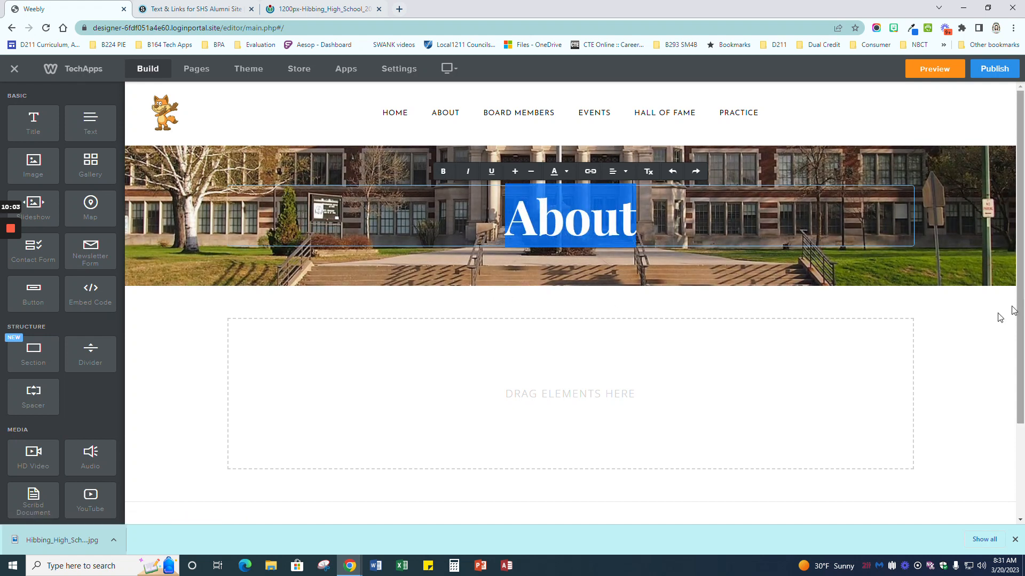
{"action": "left_click", "coordinate": [959, 317]}
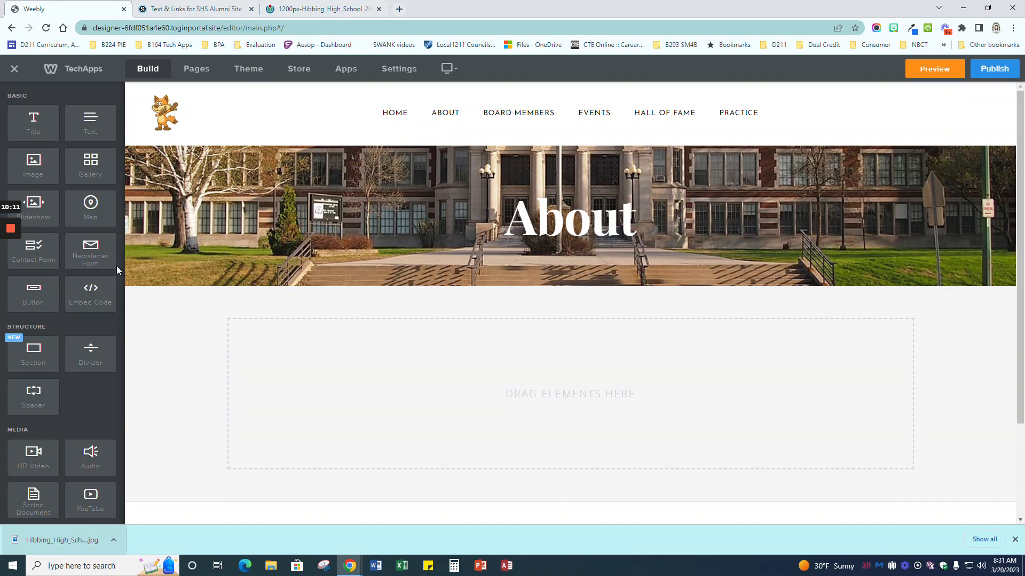
Step: Add a title and a text paragraph below the header, and centre the title
{"action": "left_click_drag", "start_coordinate": [37, 125], "coordinate": [549, 355]}
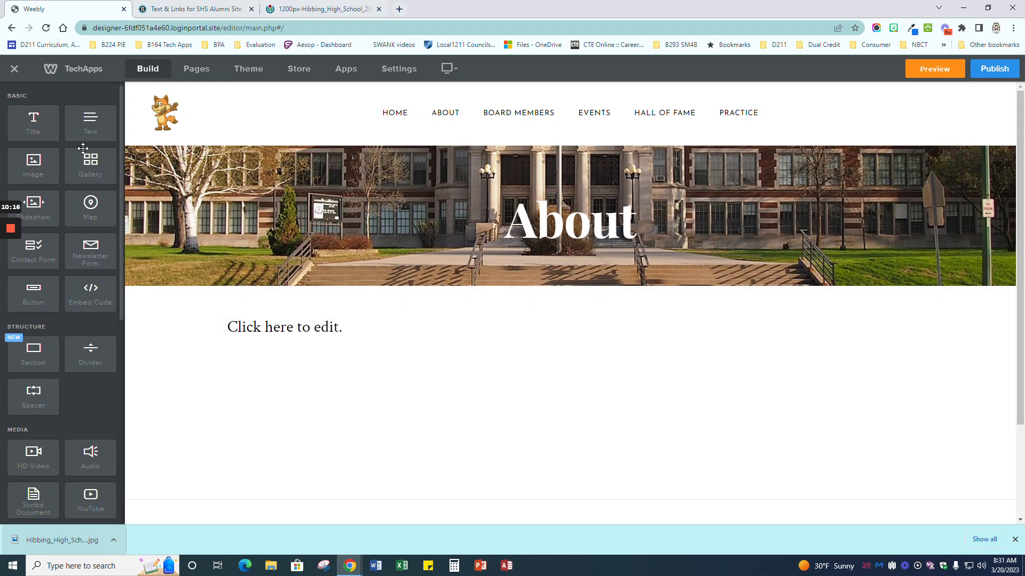
{"action": "left_click_drag", "start_coordinate": [87, 127], "coordinate": [338, 403]}
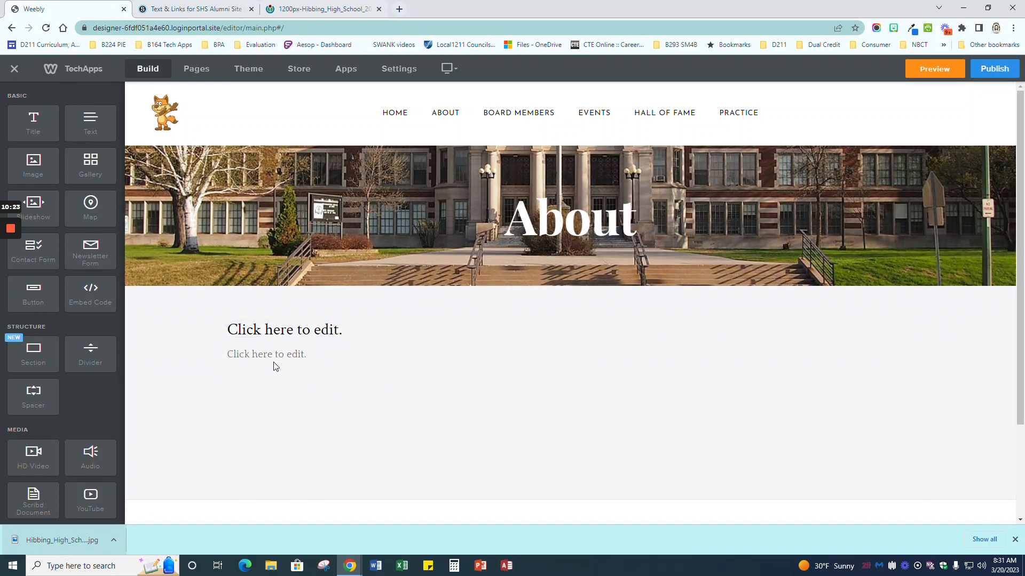
{"action": "left_click", "coordinate": [232, 330]}
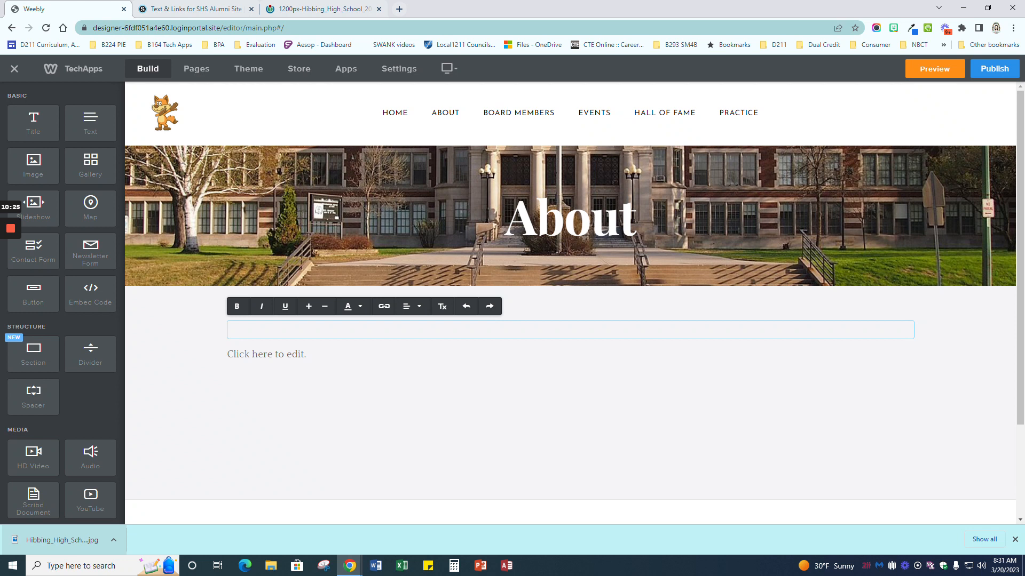
{"action": "left_click", "coordinate": [412, 306]}
{"action": "left_click", "coordinate": [417, 343]}
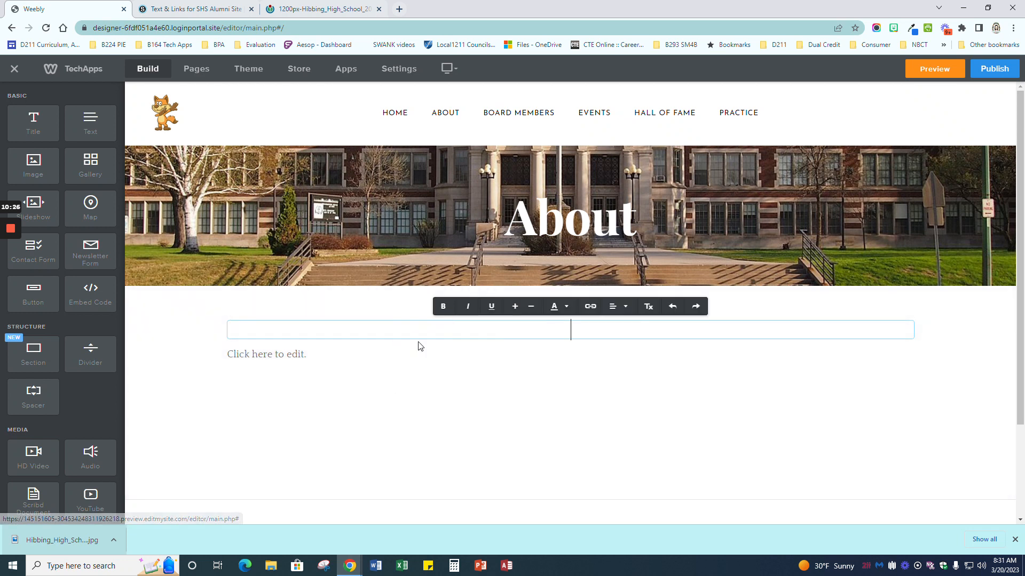
{"action": "left_click", "coordinate": [291, 361]}
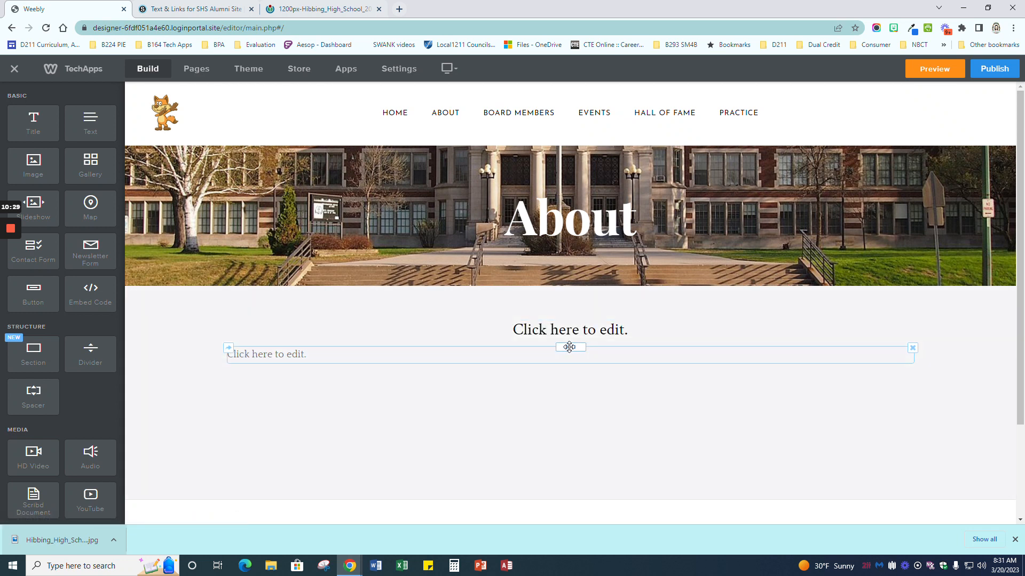
Step: Centre the new paragraph's text alignment
{"action": "left_click", "coordinate": [545, 355]}
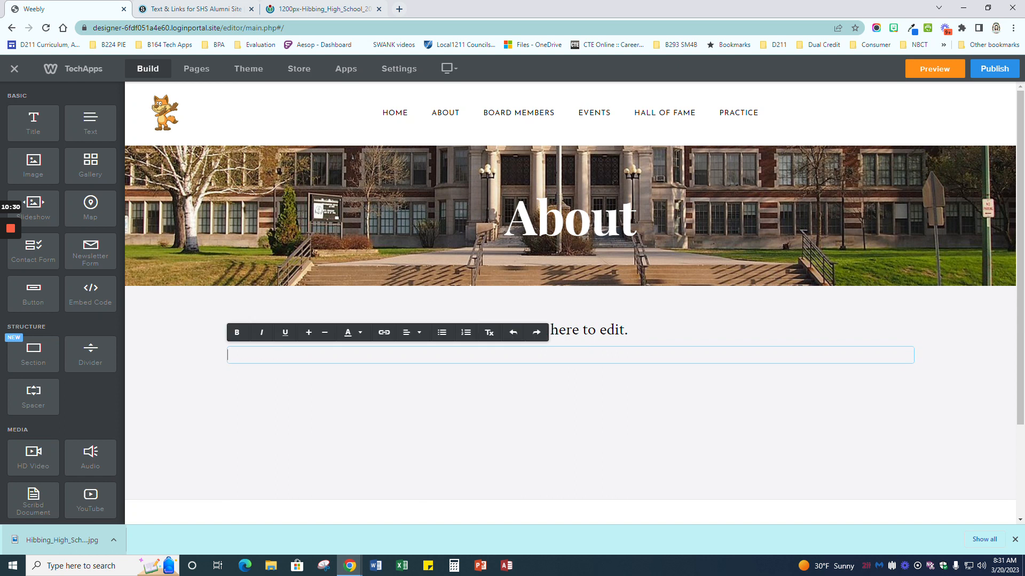
{"action": "left_click", "coordinate": [411, 332]}
{"action": "left_click", "coordinate": [407, 370]}
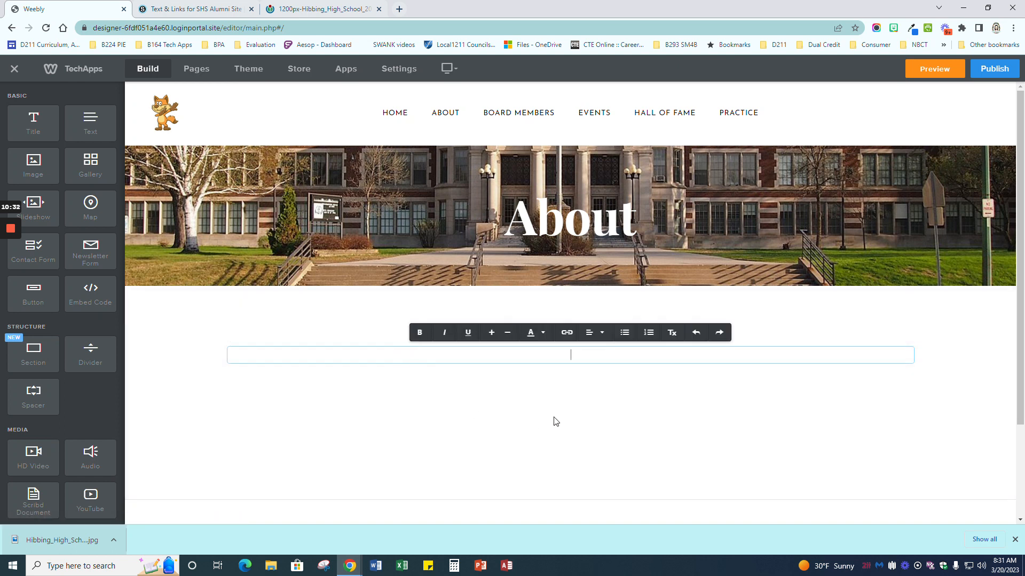
{"action": "left_click", "coordinate": [560, 402]}
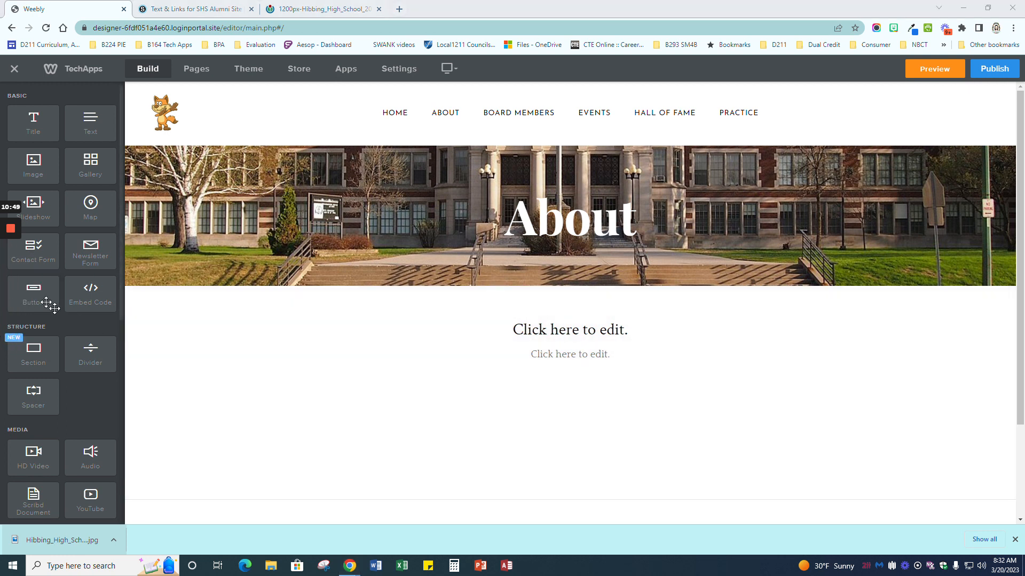
Step: Add a button under the About text and set its position to center
{"action": "left_click_drag", "start_coordinate": [43, 296], "coordinate": [571, 398]}
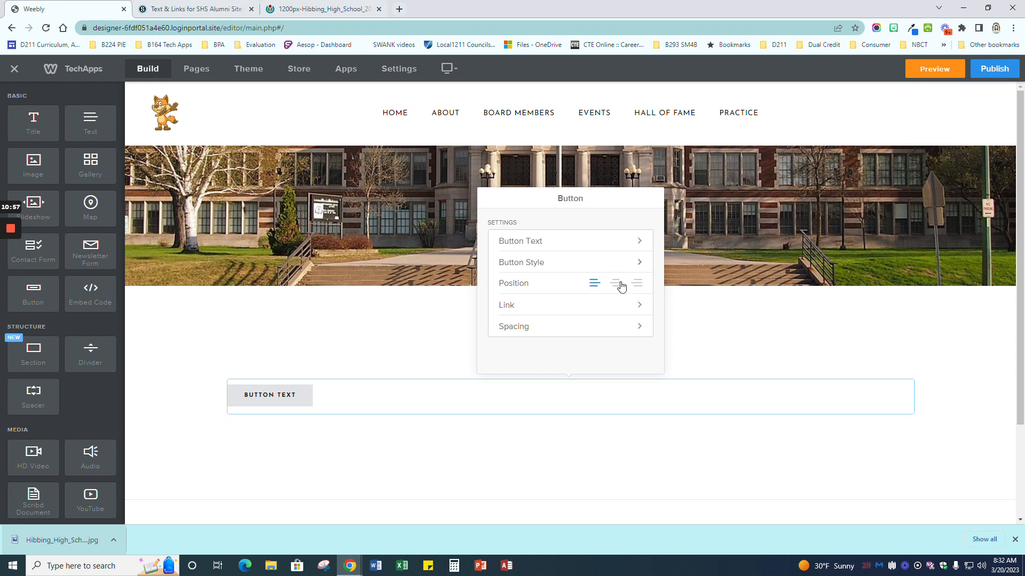
{"action": "left_click", "coordinate": [617, 285]}
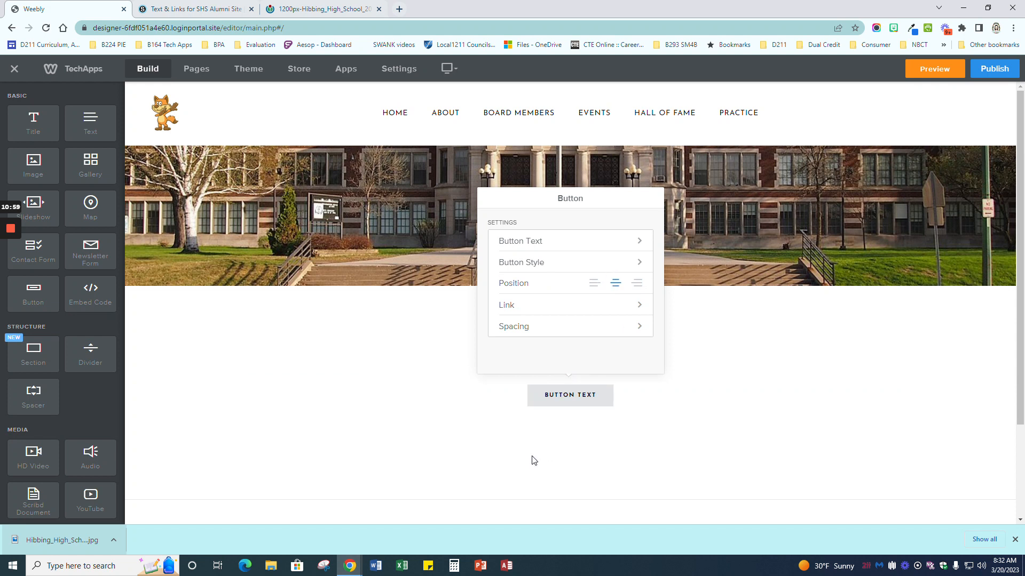
{"action": "left_click", "coordinate": [571, 429]}
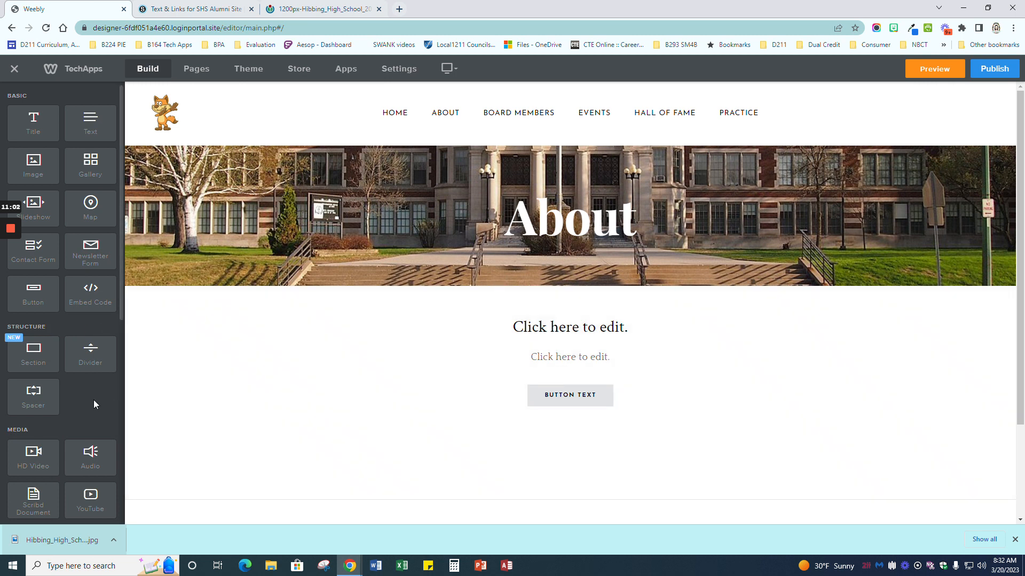
Step: Place a divider line below the button section
{"action": "left_click_drag", "start_coordinate": [88, 349], "coordinate": [587, 438]}
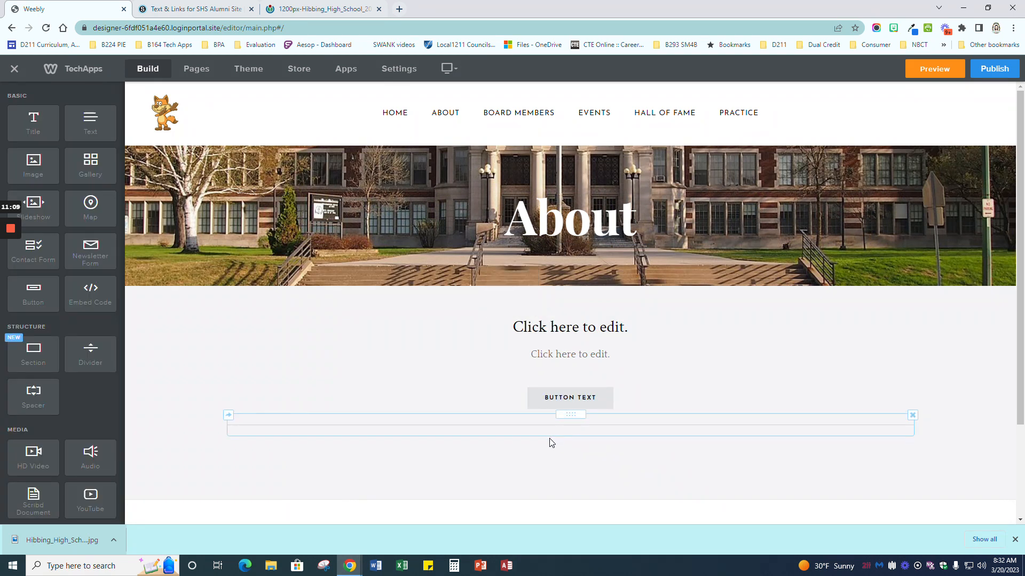
{"action": "scroll", "coordinate": [576, 433], "scroll_direction": "down", "scroll_amount": 1}
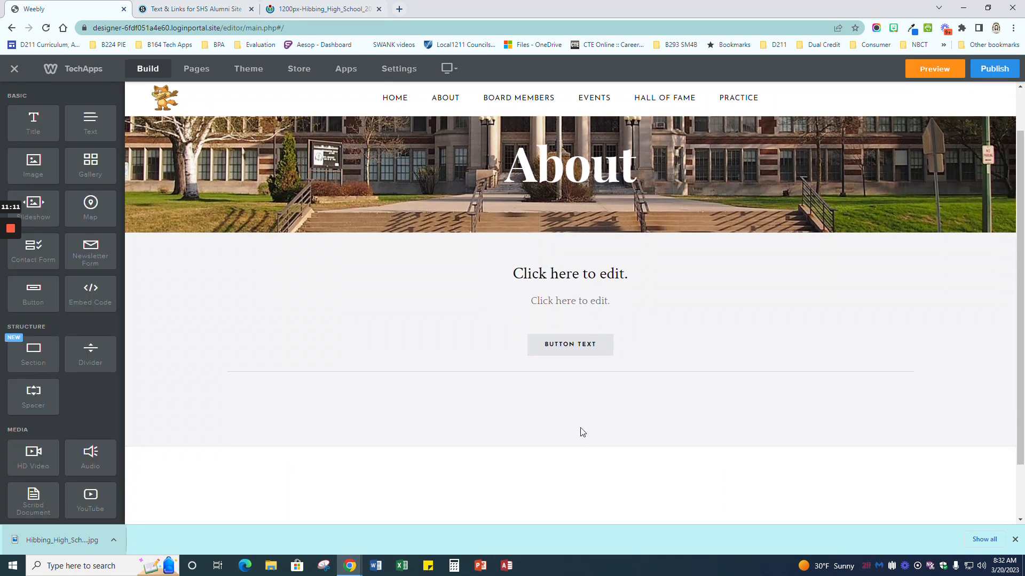
{"action": "scroll", "coordinate": [584, 425], "scroll_direction": "down", "scroll_amount": 1}
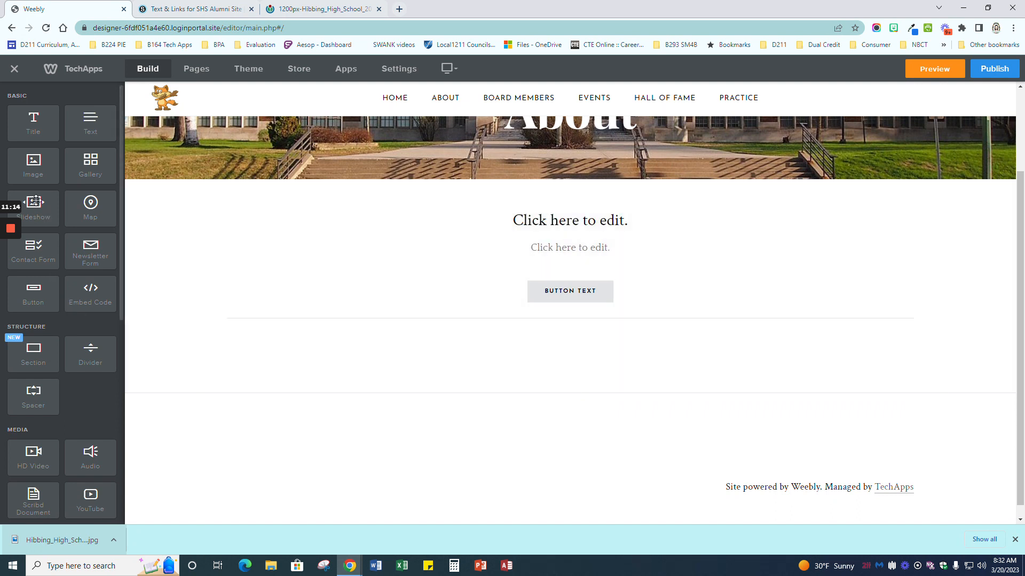
Step: Add a Thumbnails on Top slideshow below the divider
{"action": "left_click_drag", "start_coordinate": [33, 207], "coordinate": [573, 363]}
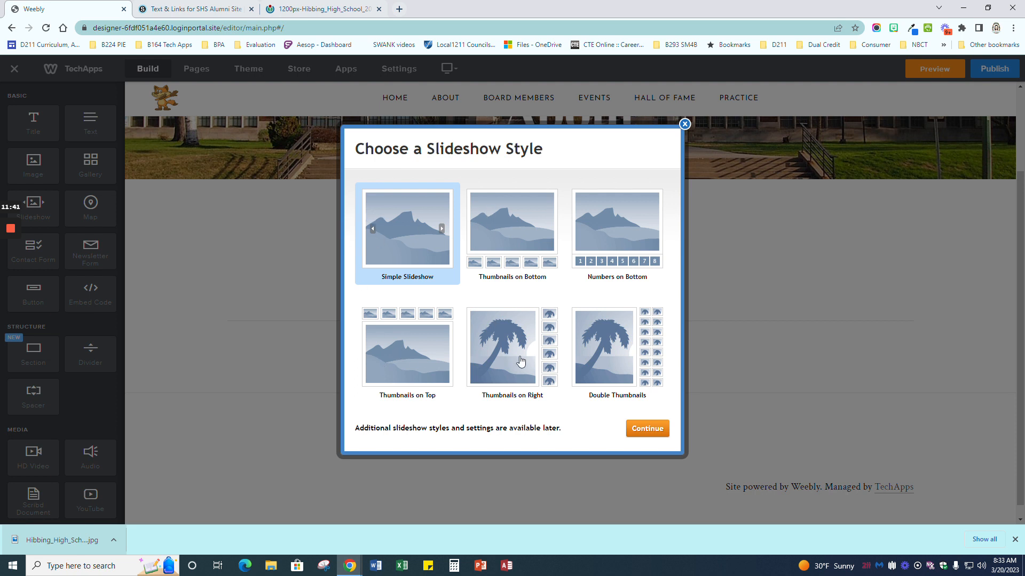
{"action": "left_click", "coordinate": [420, 350]}
{"action": "left_click", "coordinate": [659, 428]}
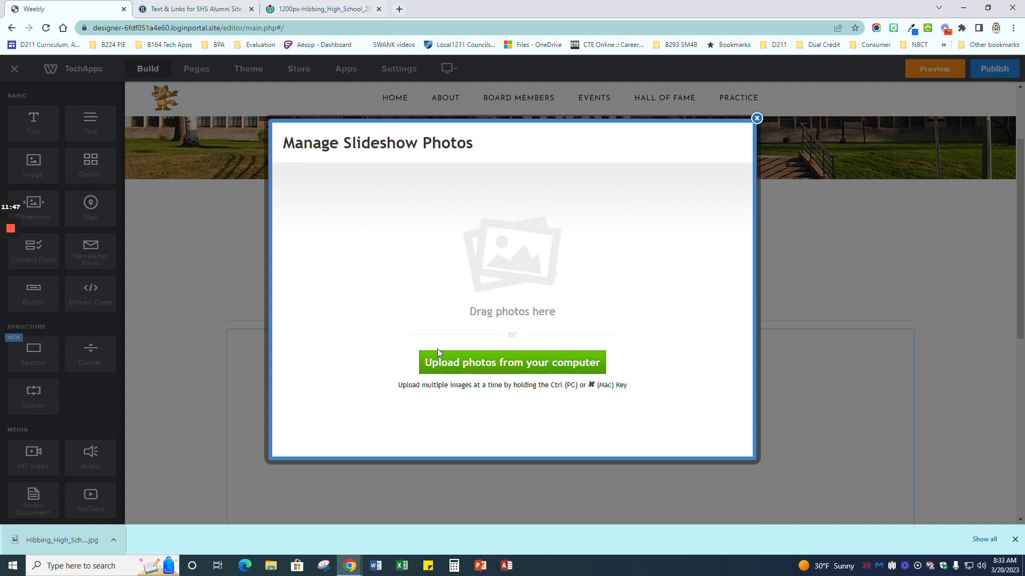
Step: Upload Gallery 1.png through Gallery 5.png into the slideshow
{"action": "left_click", "coordinate": [514, 365]}
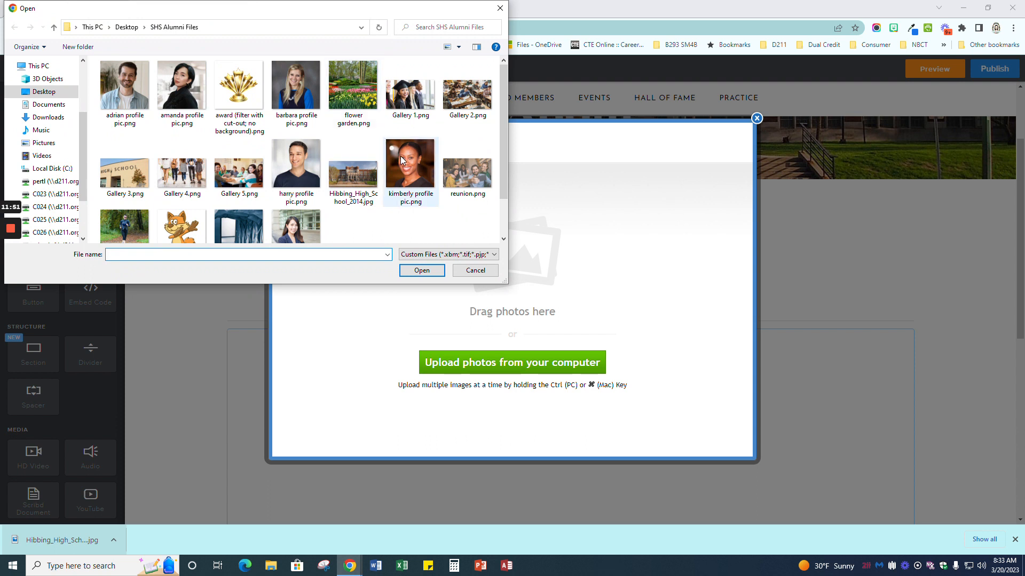
{"action": "left_click", "coordinate": [411, 110]}
{"action": "left_click", "coordinate": [470, 98], "text": "ctrl"}
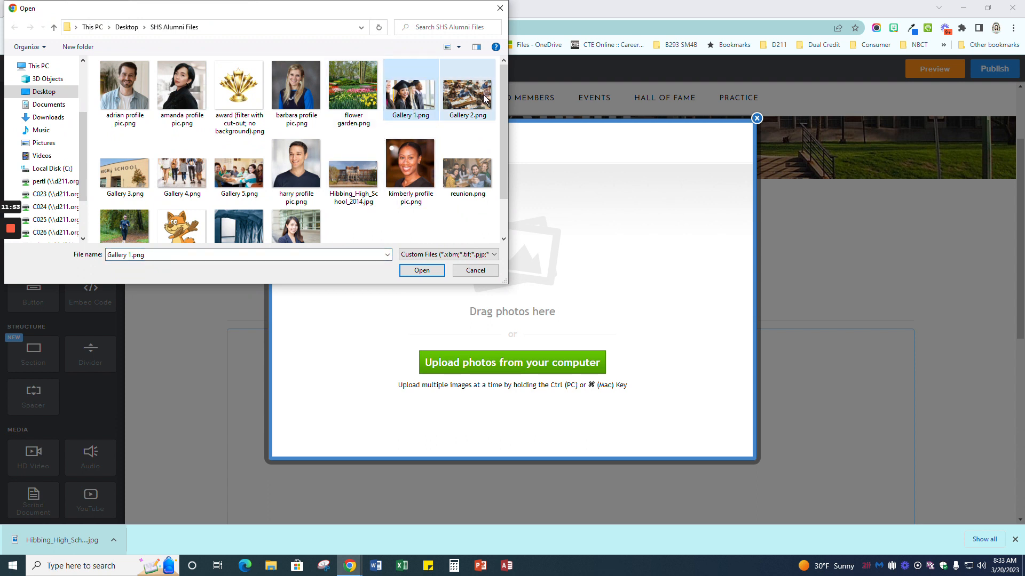
{"action": "left_click", "coordinate": [140, 179], "text": "ctrl"}
{"action": "left_click", "coordinate": [181, 173], "text": "ctrl"}
{"action": "left_click", "coordinate": [228, 178], "text": "ctrl"}
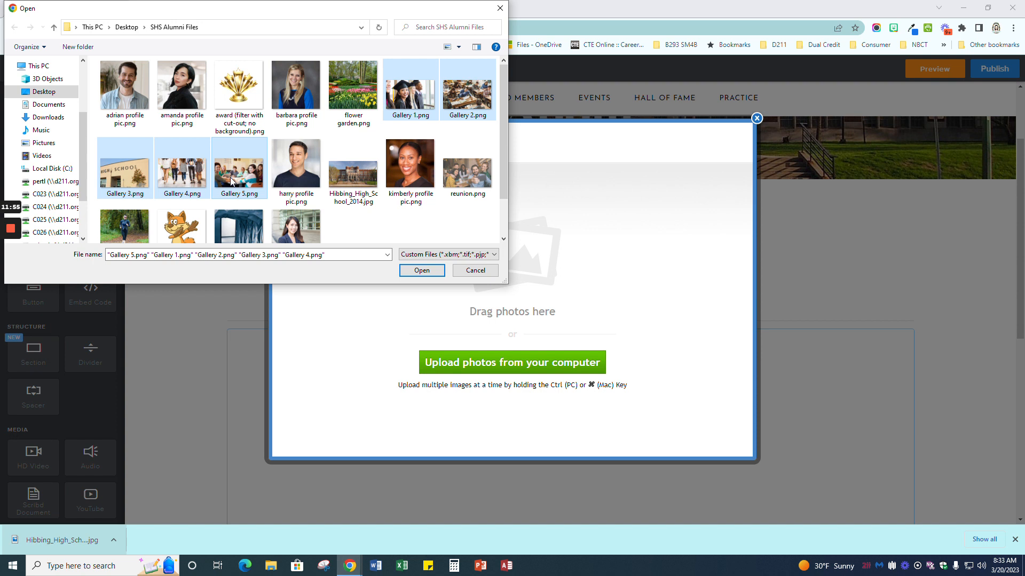
{"action": "left_click", "coordinate": [422, 271]}
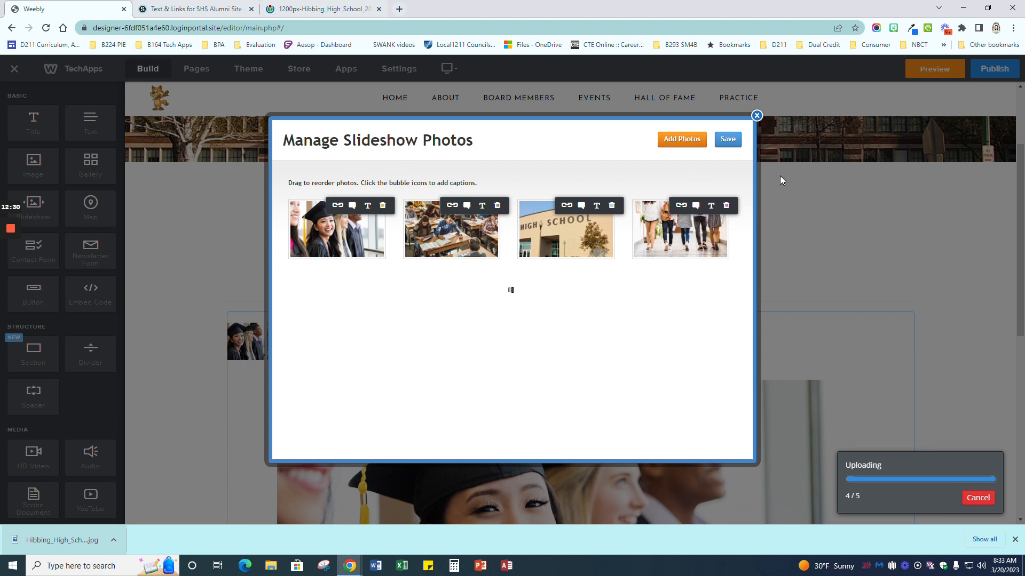
Step: Save the five uploaded photos into the slideshow
{"action": "left_click", "coordinate": [736, 143]}
{"action": "scroll", "coordinate": [720, 321], "scroll_direction": "down", "scroll_amount": 5}
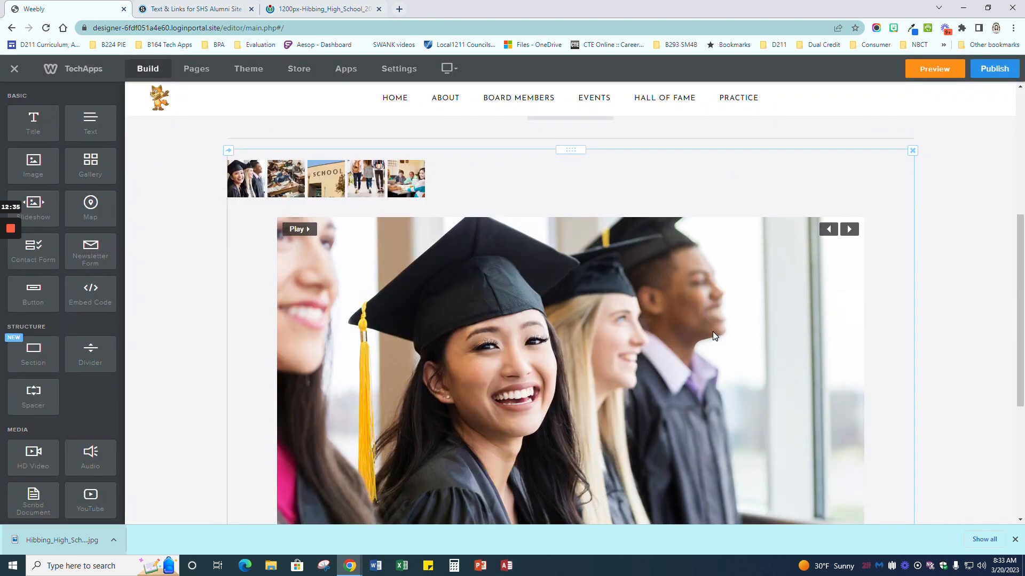
{"action": "scroll", "coordinate": [667, 308], "scroll_direction": "down", "scroll_amount": 2}
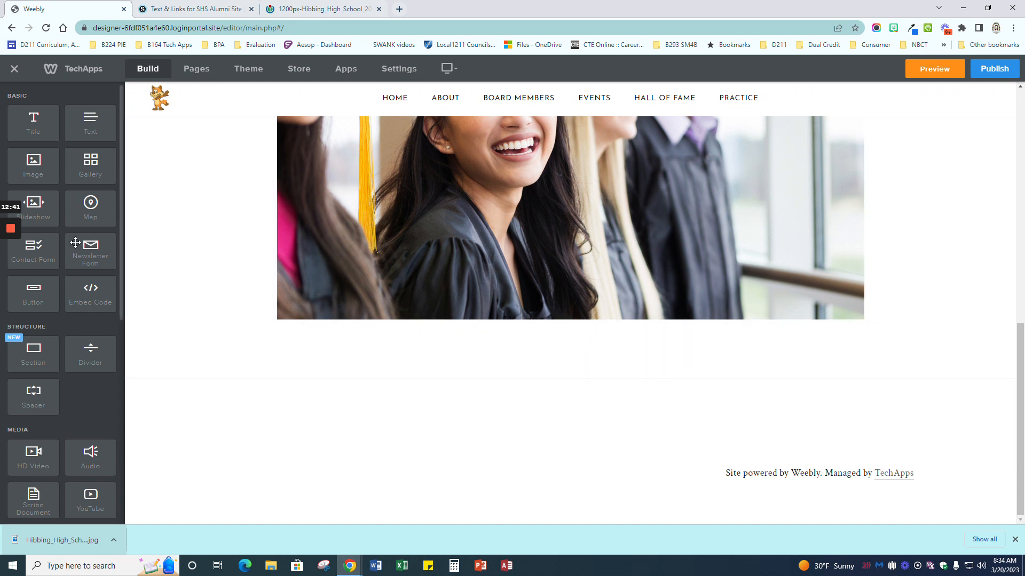
{"action": "scroll", "coordinate": [73, 250], "scroll_direction": "down", "scroll_amount": 6}
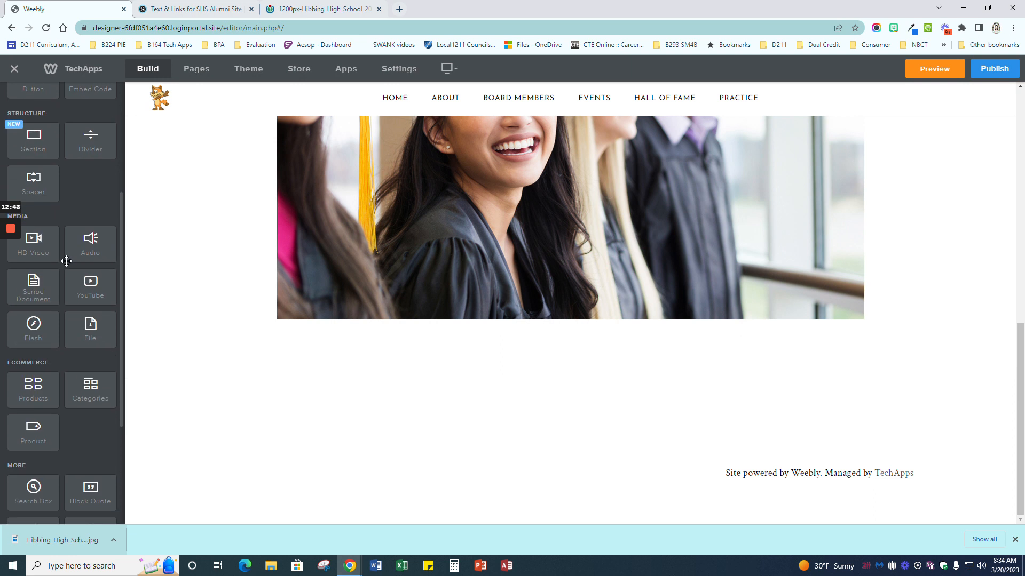
Step: Add a Google Map element below the slideshow
{"action": "scroll", "coordinate": [64, 288], "scroll_direction": "up", "scroll_amount": 6}
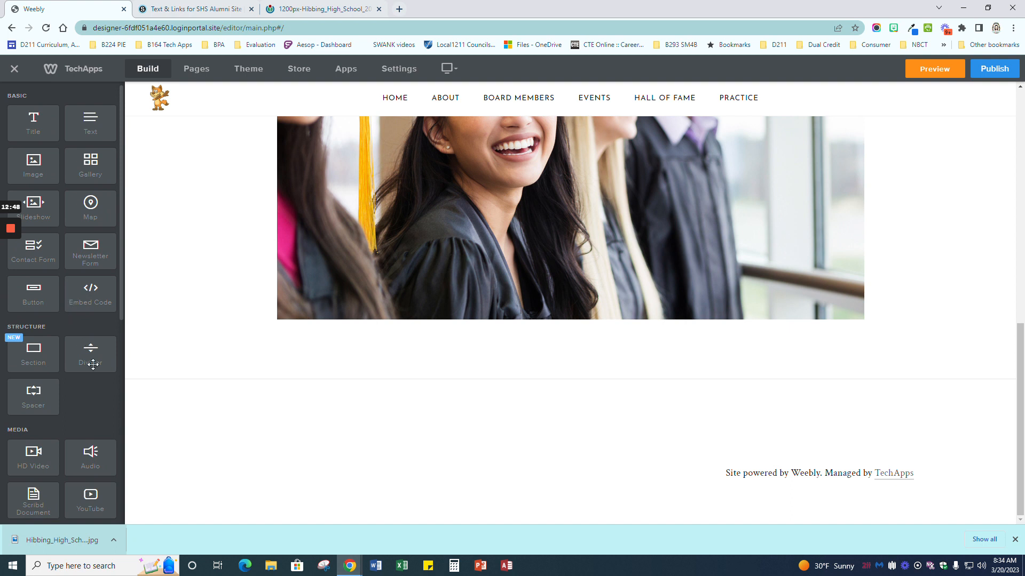
{"action": "scroll", "coordinate": [97, 384], "scroll_direction": "down", "scroll_amount": 3}
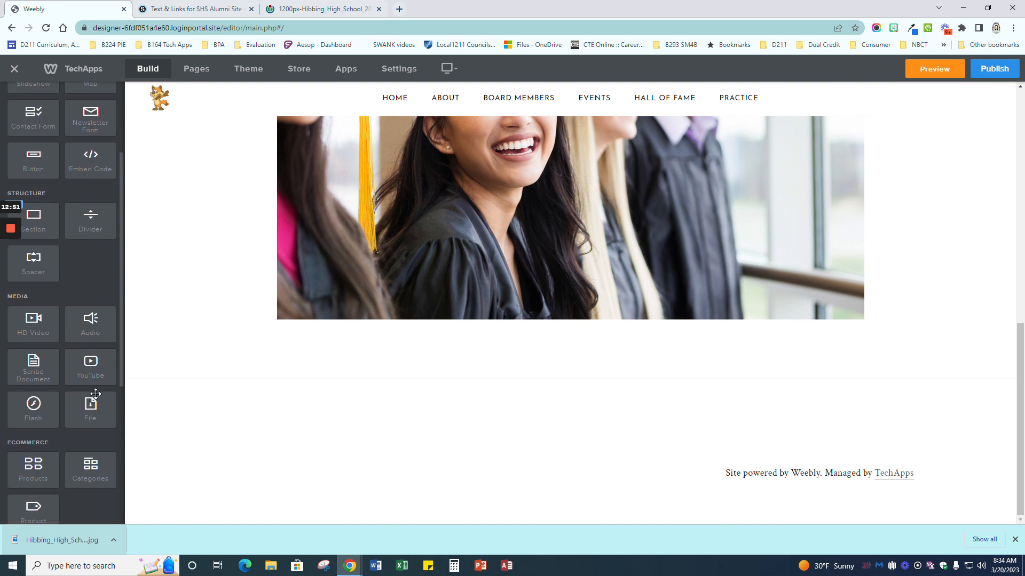
{"action": "scroll", "coordinate": [96, 393], "scroll_direction": "down", "scroll_amount": 3}
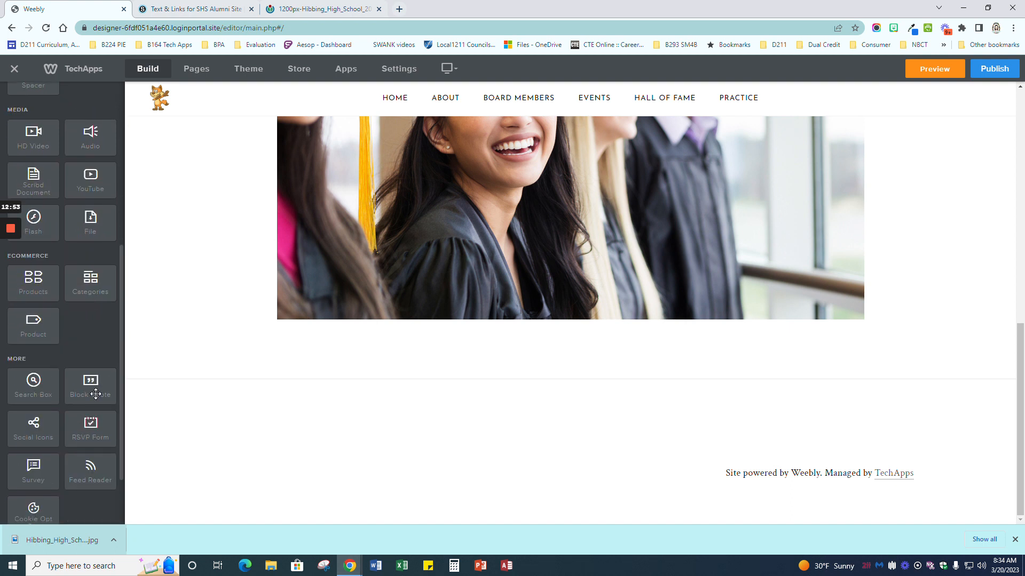
{"action": "scroll", "coordinate": [96, 393], "scroll_direction": "down", "scroll_amount": 1}
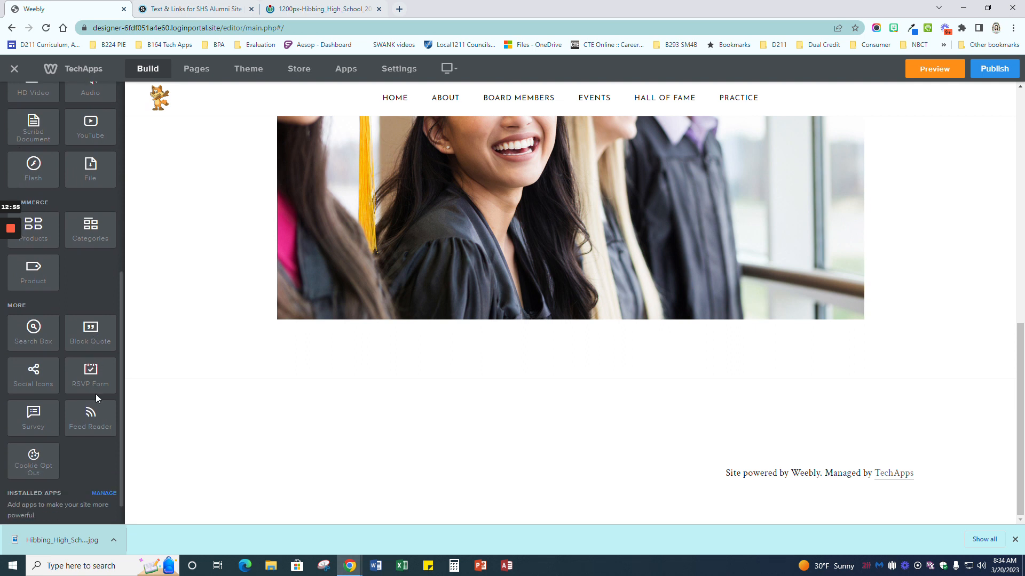
{"action": "scroll", "coordinate": [96, 394], "scroll_direction": "down", "scroll_amount": 2}
{"action": "scroll", "coordinate": [95, 393], "scroll_direction": "up", "scroll_amount": 5}
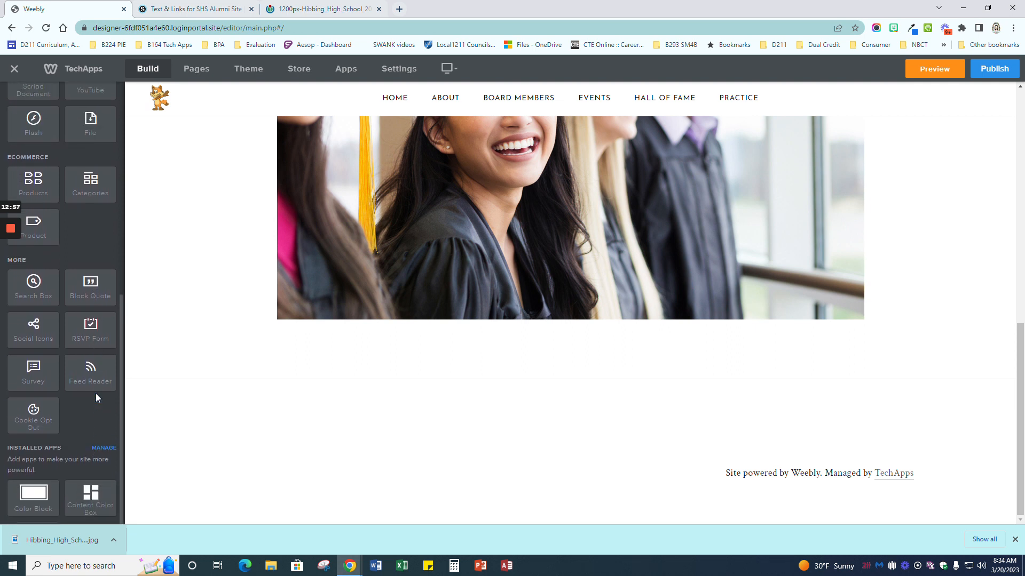
{"action": "scroll", "coordinate": [95, 393], "scroll_direction": "up", "scroll_amount": 4}
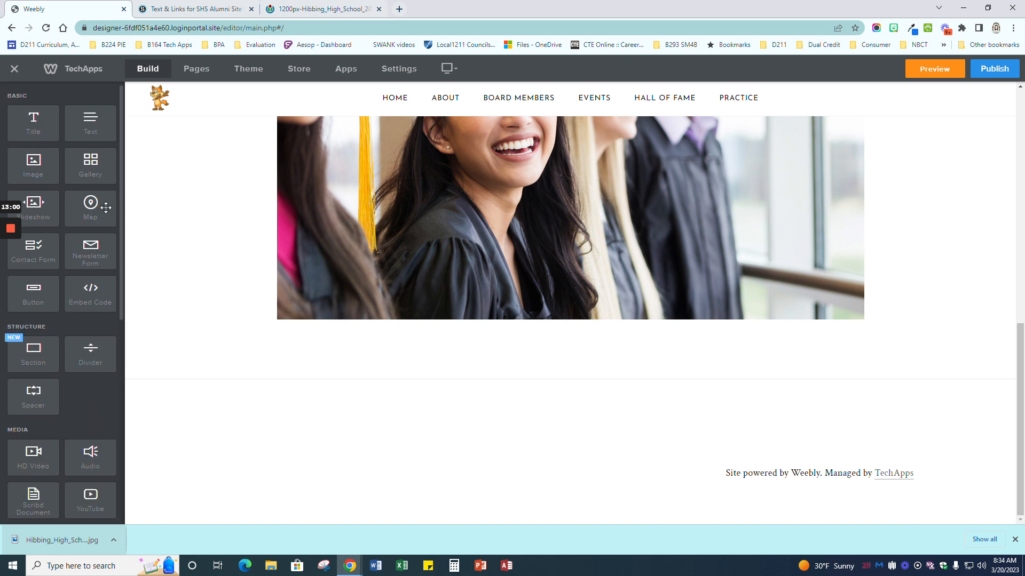
{"action": "left_click_drag", "start_coordinate": [93, 211], "coordinate": [603, 383]}
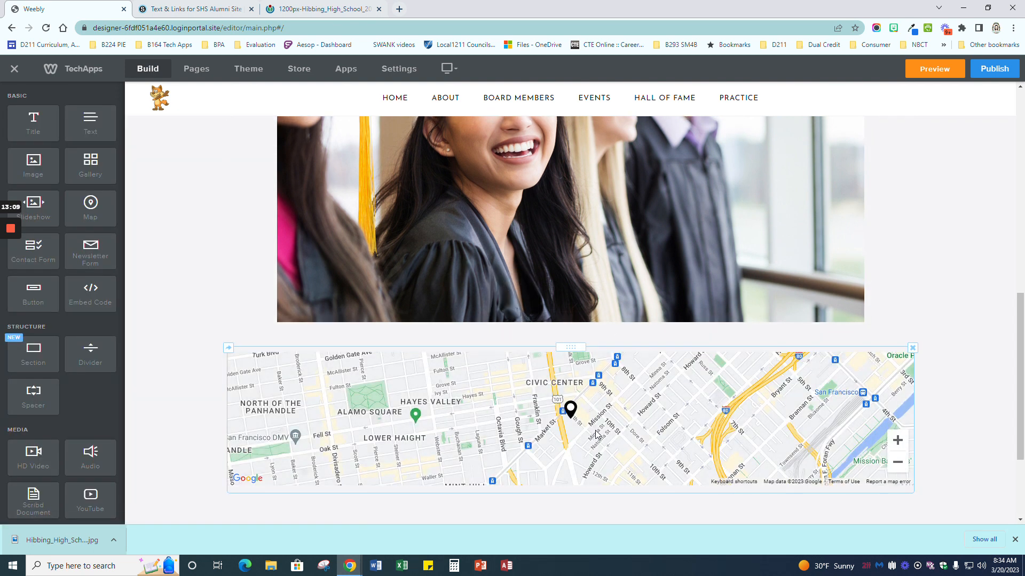
{"action": "scroll", "coordinate": [597, 413], "scroll_direction": "down", "scroll_amount": 3}
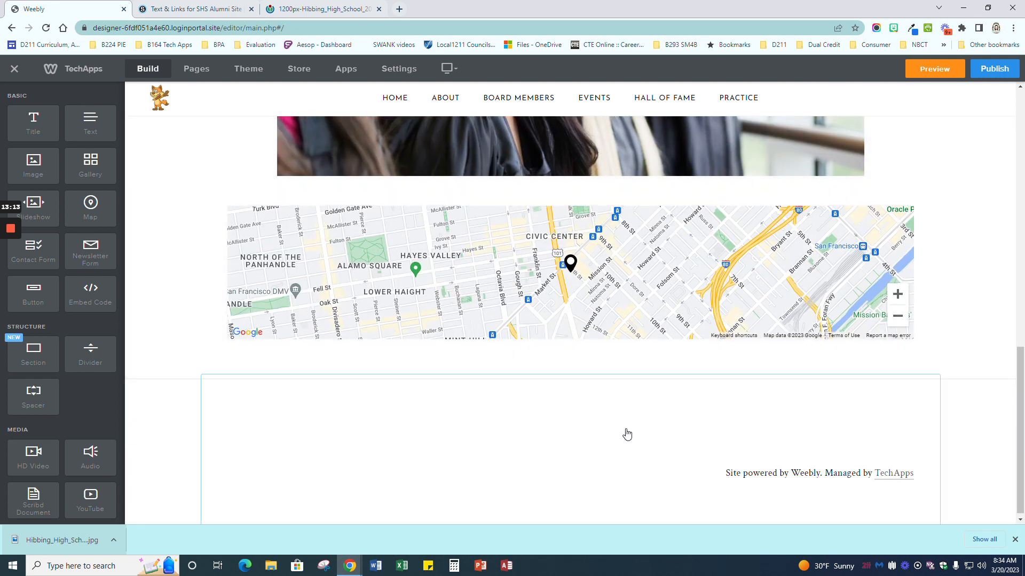
Step: Enter footer editing and move the footer spacer to the right side
{"action": "left_click", "coordinate": [519, 439]}
{"action": "left_click_drag", "start_coordinate": [518, 439], "coordinate": [632, 417]}
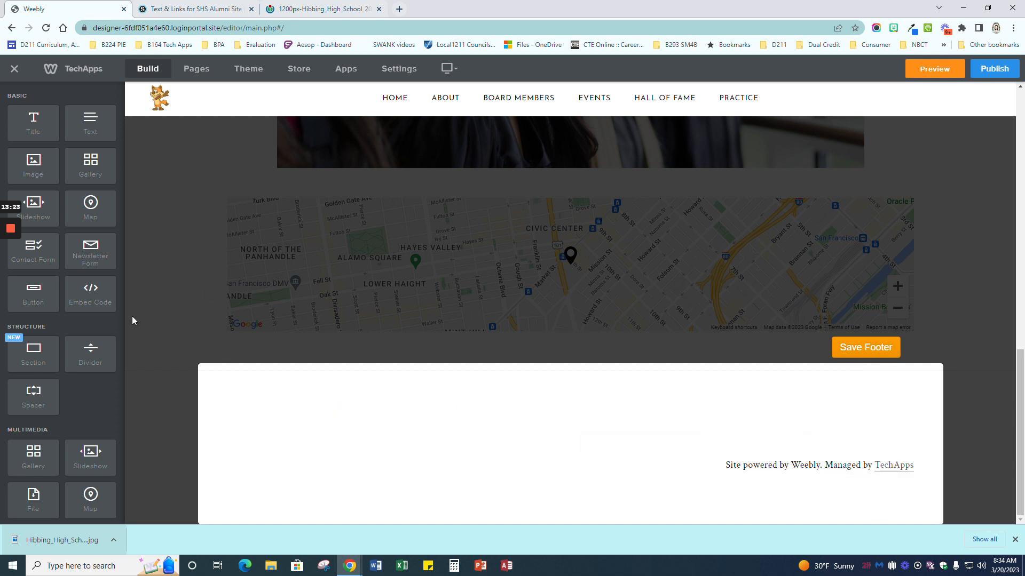
{"action": "scroll", "coordinate": [73, 383], "scroll_direction": "down", "scroll_amount": 2}
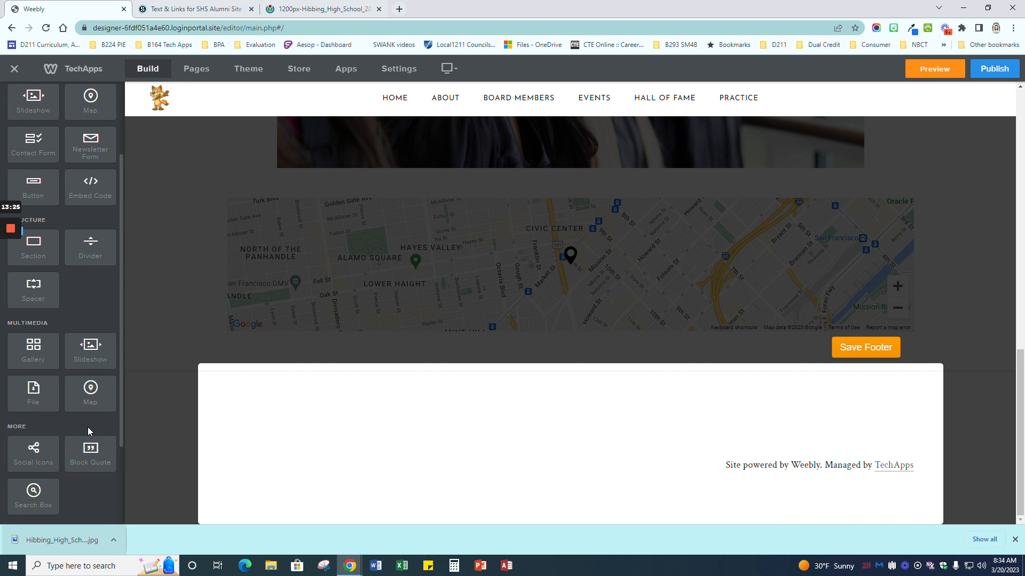
{"action": "scroll", "coordinate": [87, 431], "scroll_direction": "down", "scroll_amount": 2}
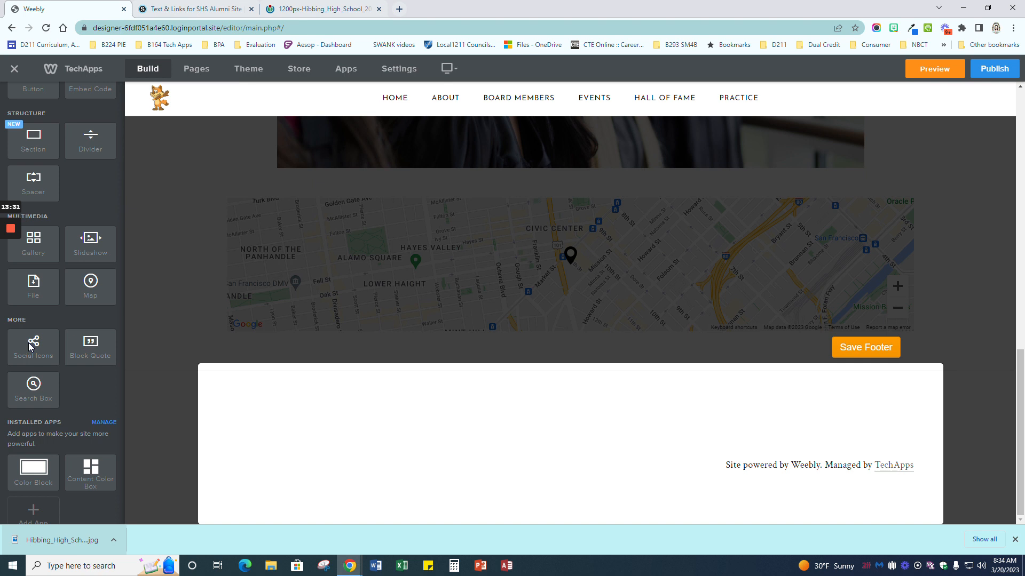
Step: Add social media icons to the footer and centre them
{"action": "left_click_drag", "start_coordinate": [36, 339], "coordinate": [573, 447]}
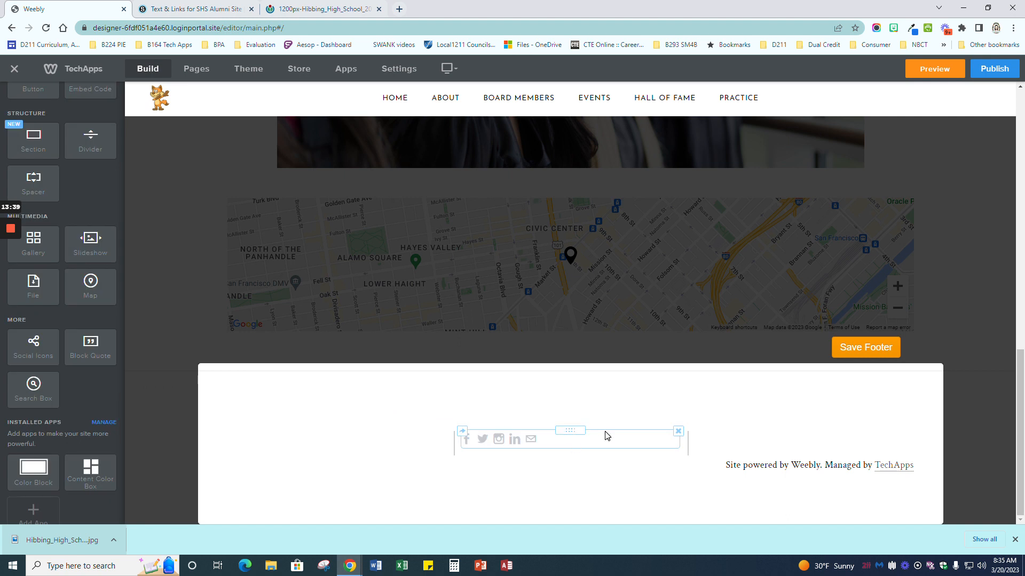
{"action": "left_click", "coordinate": [587, 441]}
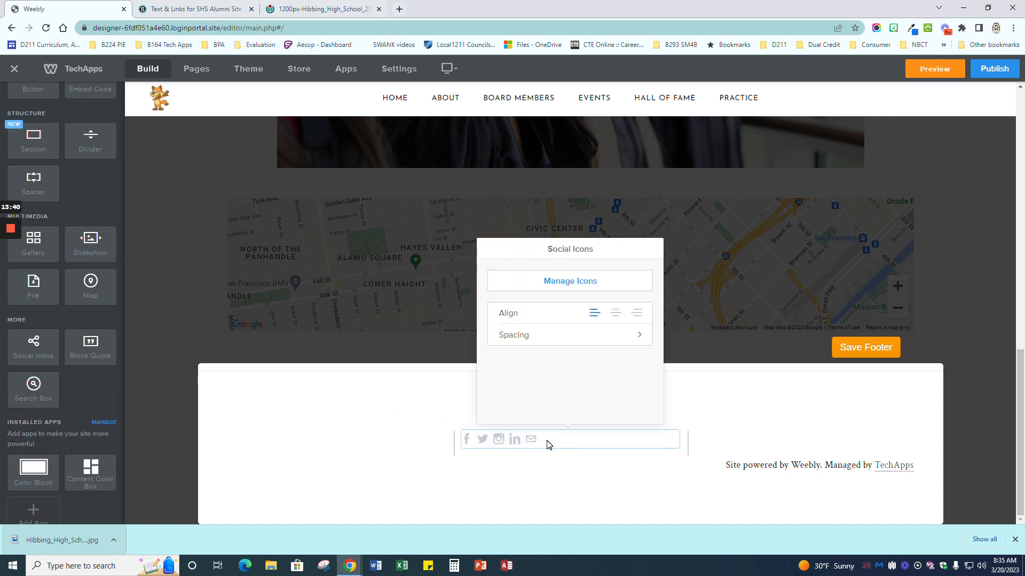
{"action": "left_click", "coordinate": [612, 319]}
{"action": "left_click", "coordinate": [590, 475]}
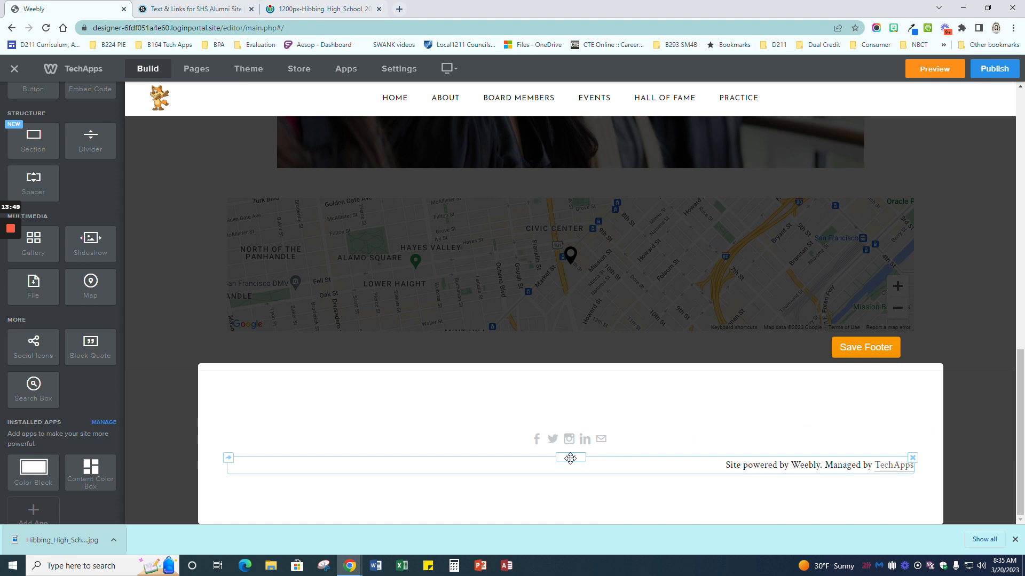
{"action": "scroll", "coordinate": [32, 189], "scroll_direction": "up", "scroll_amount": 4}
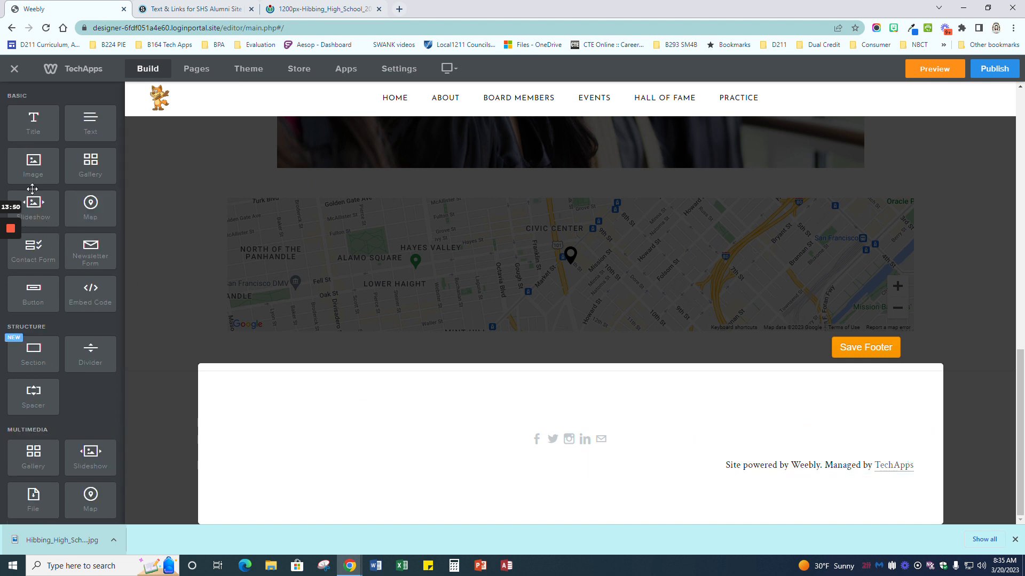
Step: Insert the uploaded school mascot picture as a footer image block and save the footer
{"action": "left_click_drag", "start_coordinate": [33, 163], "coordinate": [585, 426]}
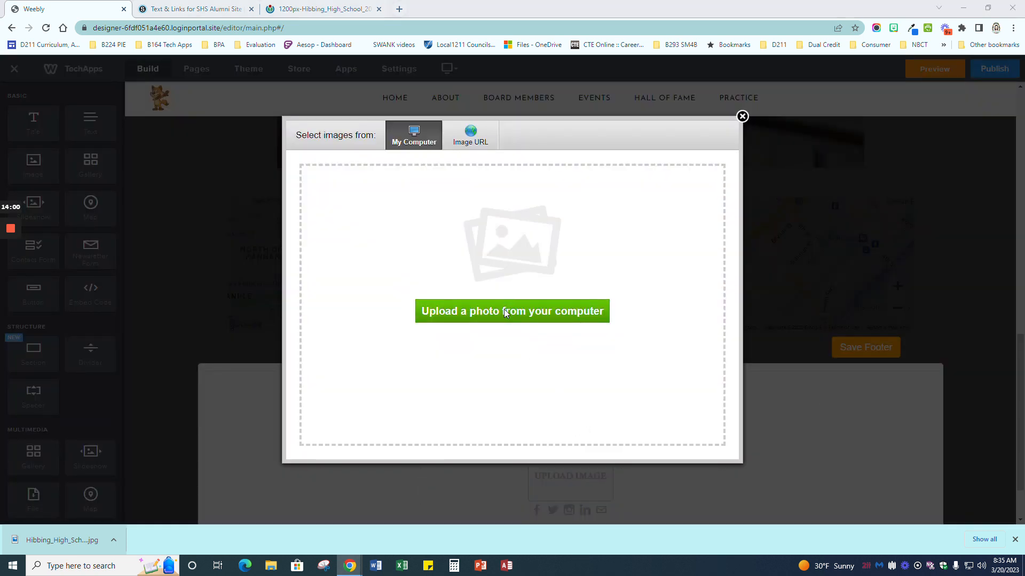
{"action": "left_click", "coordinate": [504, 310]}
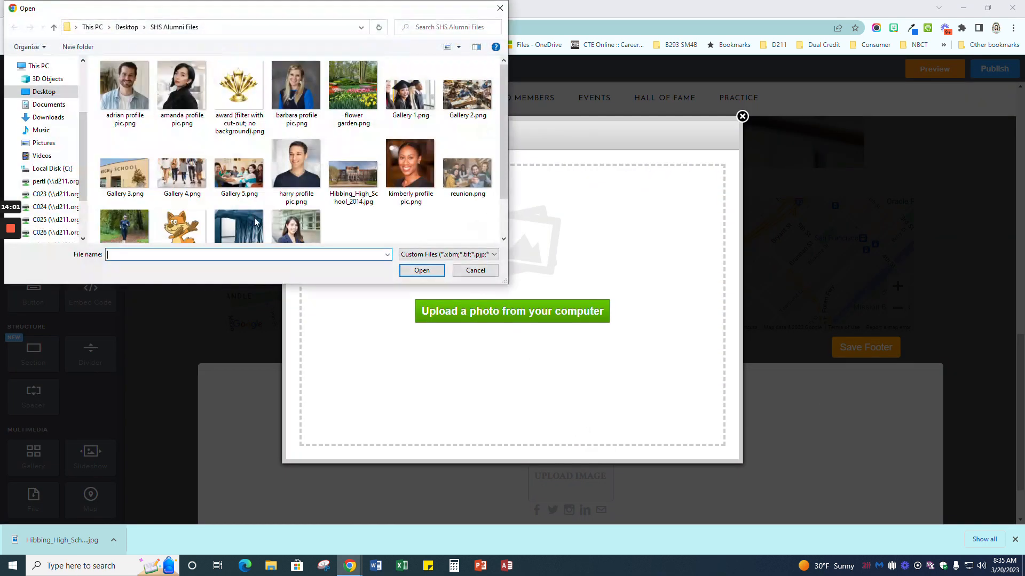
{"action": "left_click", "coordinate": [182, 227]}
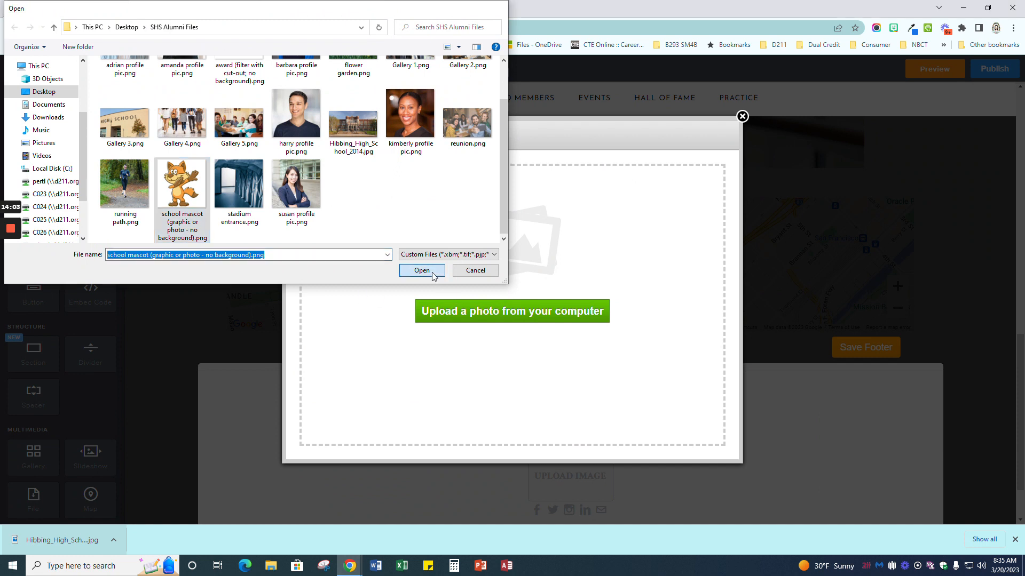
{"action": "left_click", "coordinate": [433, 275]}
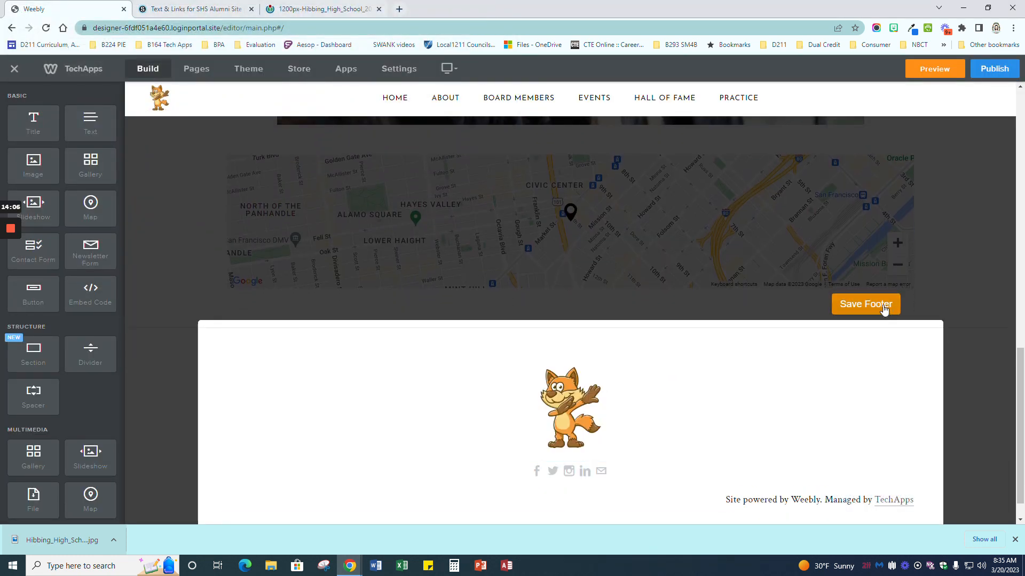
{"action": "left_click", "coordinate": [885, 309]}
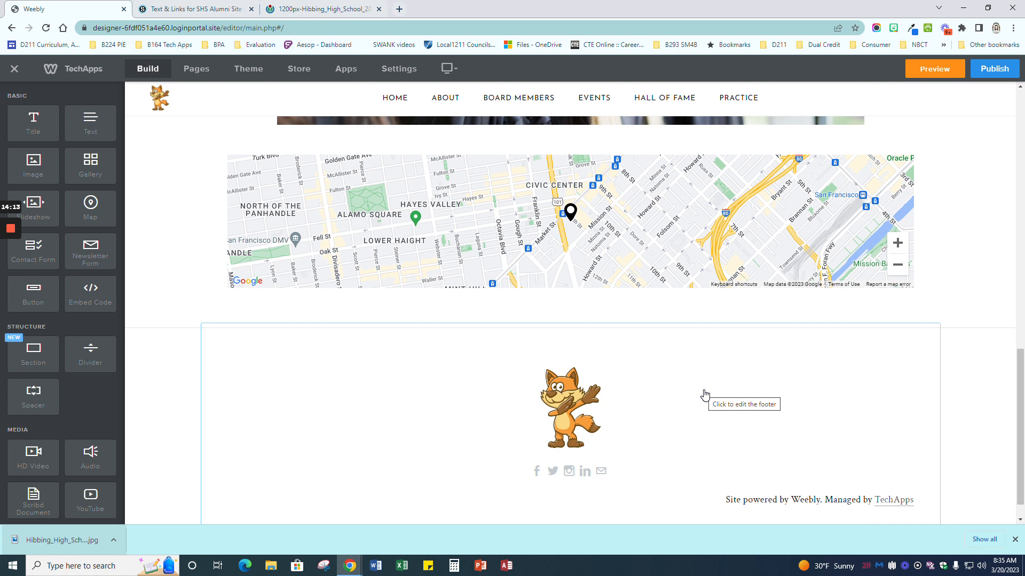
Step: Review the finished About page, then switch to the 'Text & Links for SHS Alumni Site' tab
{"action": "scroll", "coordinate": [704, 393], "scroll_direction": "up", "scroll_amount": 20}
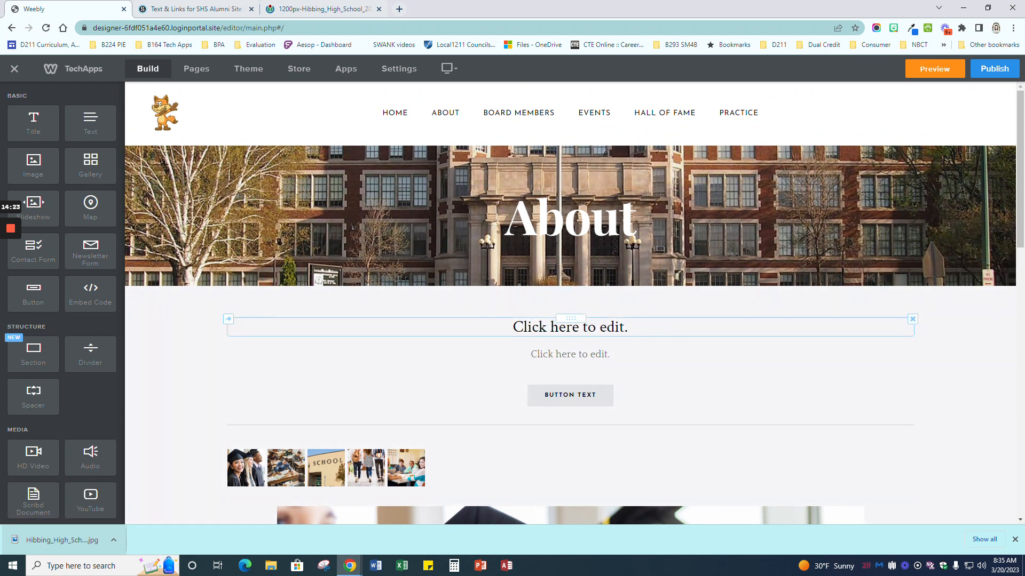
{"action": "scroll", "coordinate": [645, 450], "scroll_direction": "down", "scroll_amount": 3}
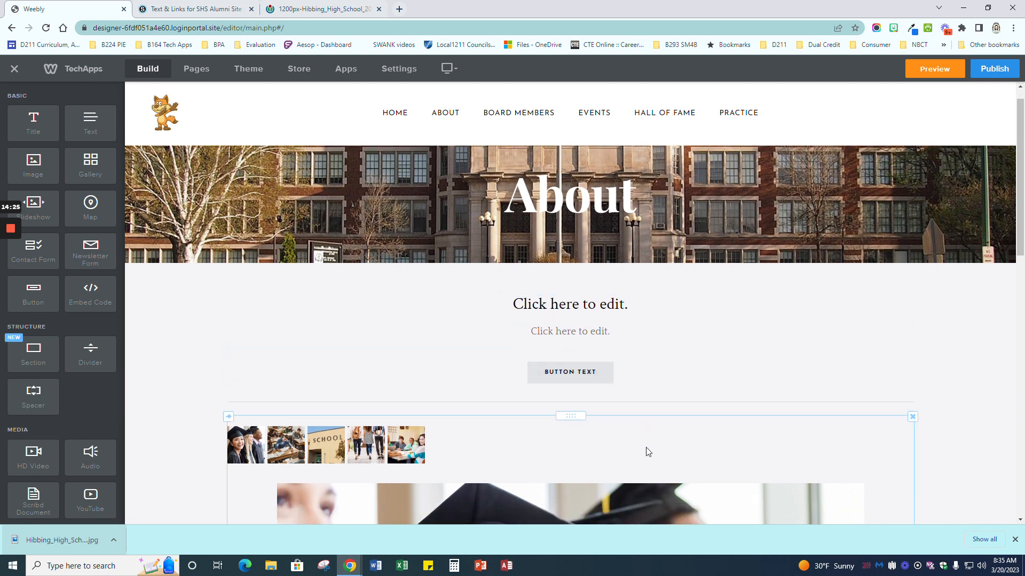
{"action": "scroll", "coordinate": [592, 340], "scroll_direction": "up", "scroll_amount": 2}
{"action": "scroll", "coordinate": [633, 446], "scroll_direction": "down", "scroll_amount": 10}
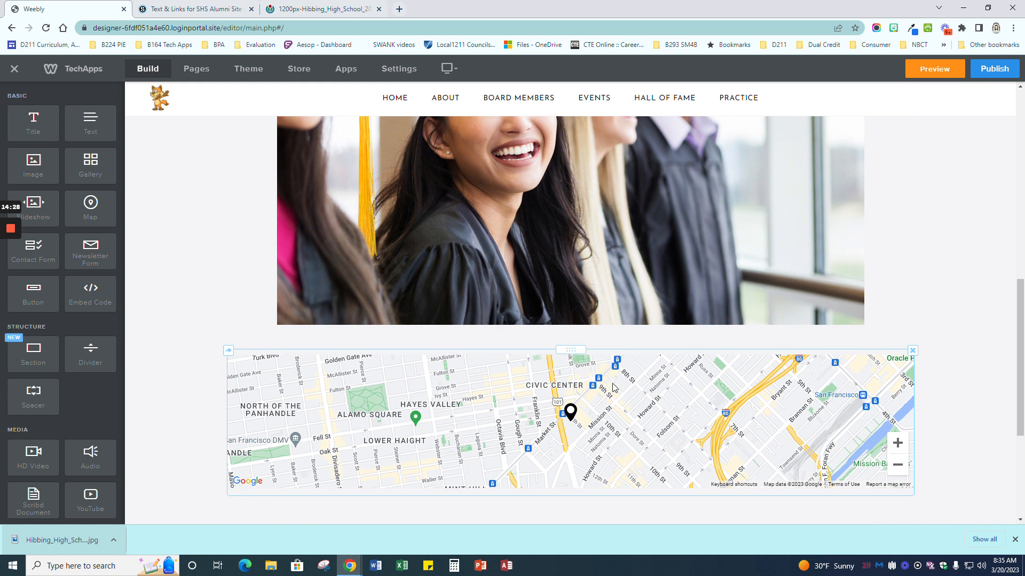
{"action": "scroll", "coordinate": [610, 401], "scroll_direction": "down", "scroll_amount": 4}
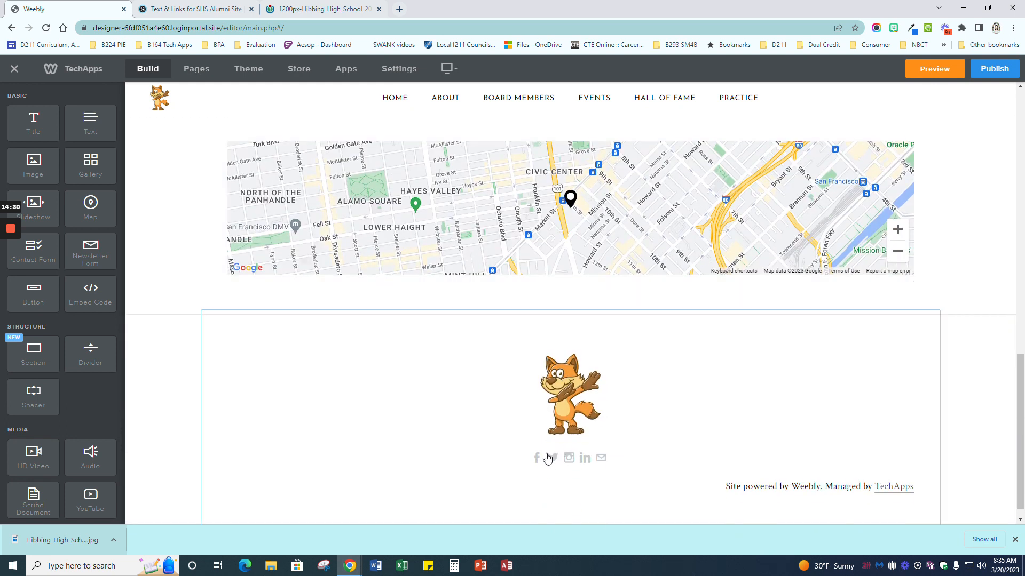
{"action": "scroll", "coordinate": [564, 304], "scroll_direction": "up", "scroll_amount": 6}
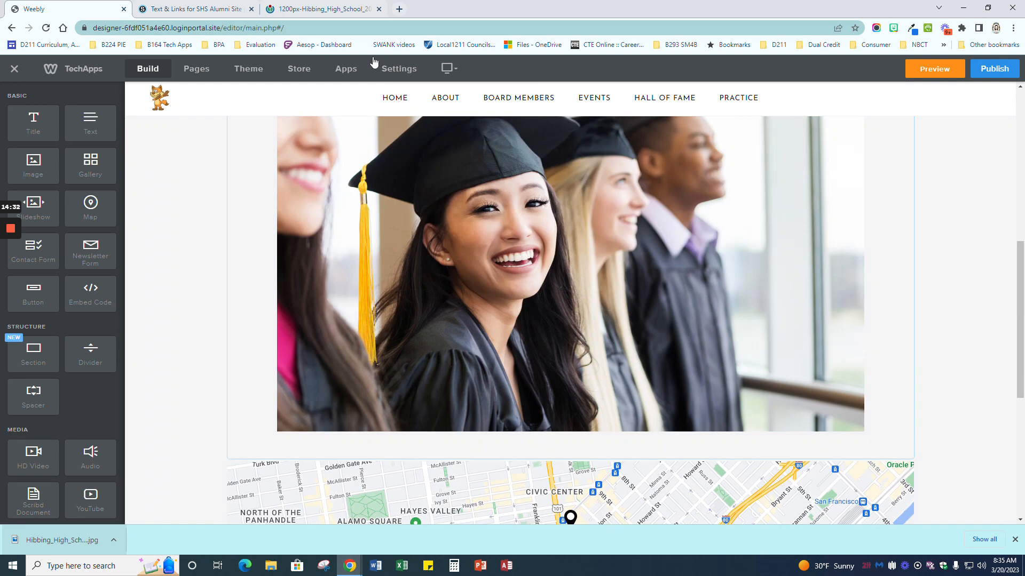
{"action": "left_click", "coordinate": [205, 7]}
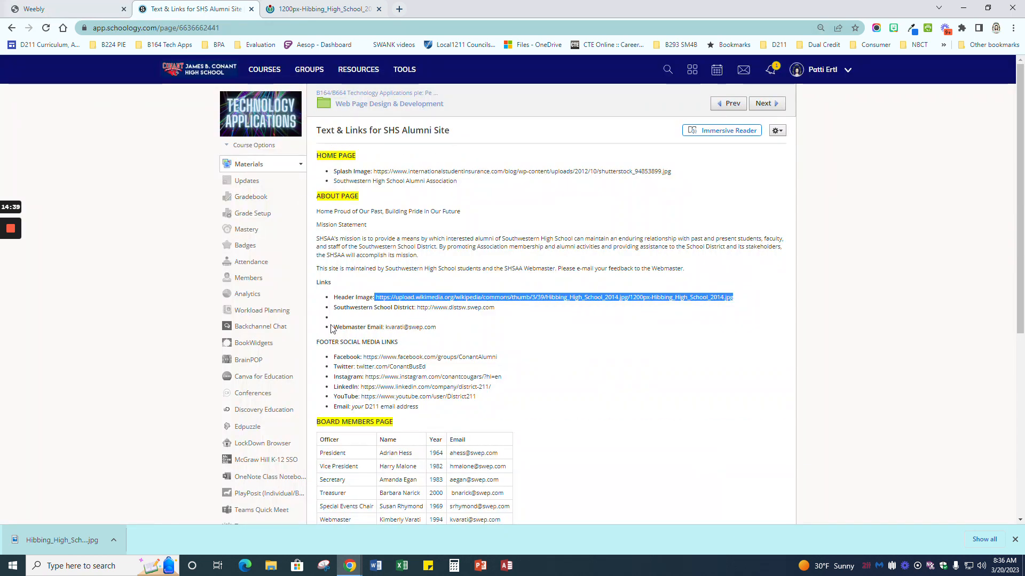
Step: Review the motto 'Home Proud of Our Past' and the mission statement paragraphs
{"action": "left_click", "coordinate": [555, 297]}
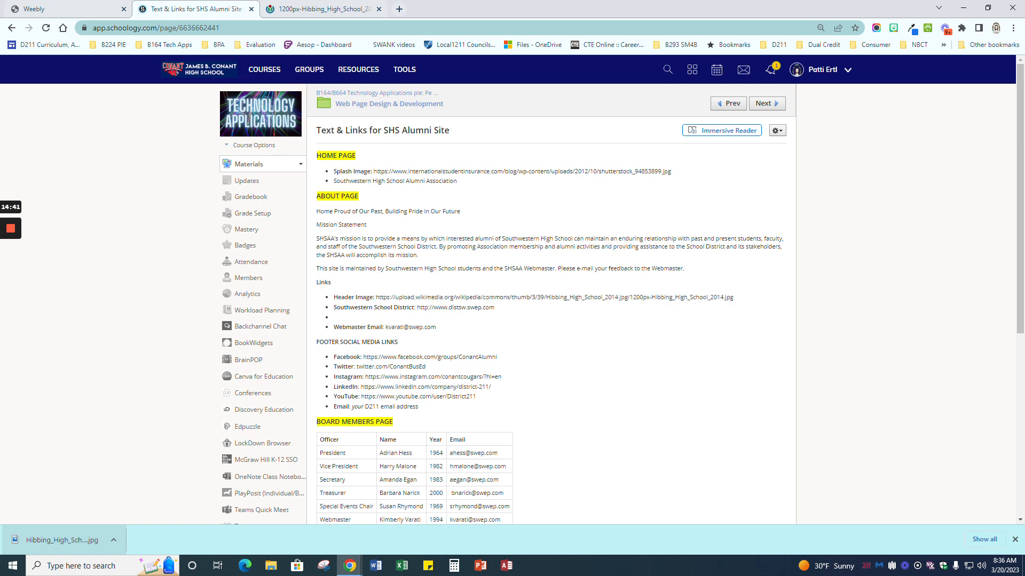
{"action": "left_click_drag", "start_coordinate": [316, 212], "coordinate": [486, 212]}
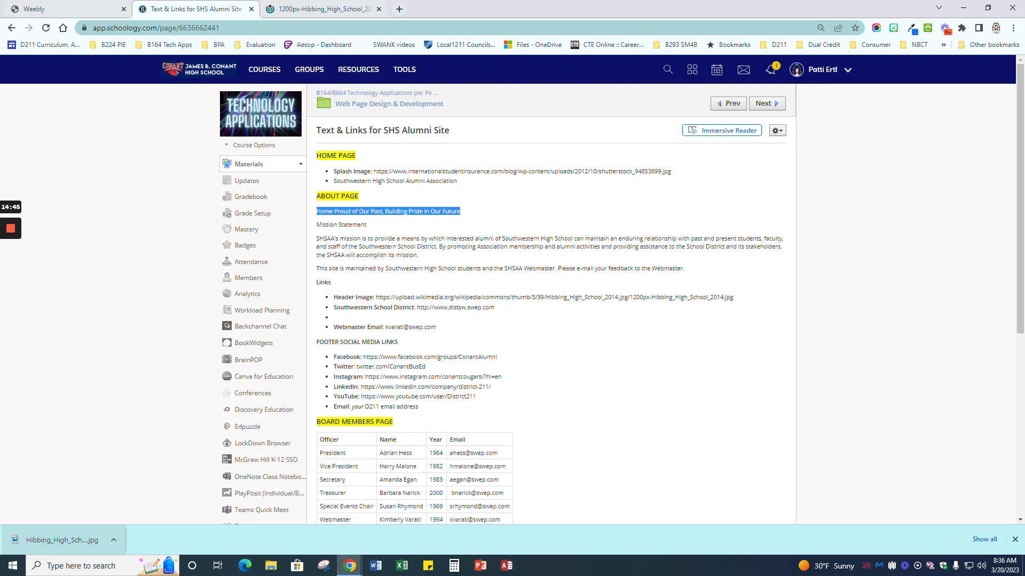
{"action": "left_click", "coordinate": [459, 212]}
{"action": "left_click_drag", "start_coordinate": [317, 225], "coordinate": [686, 275]}
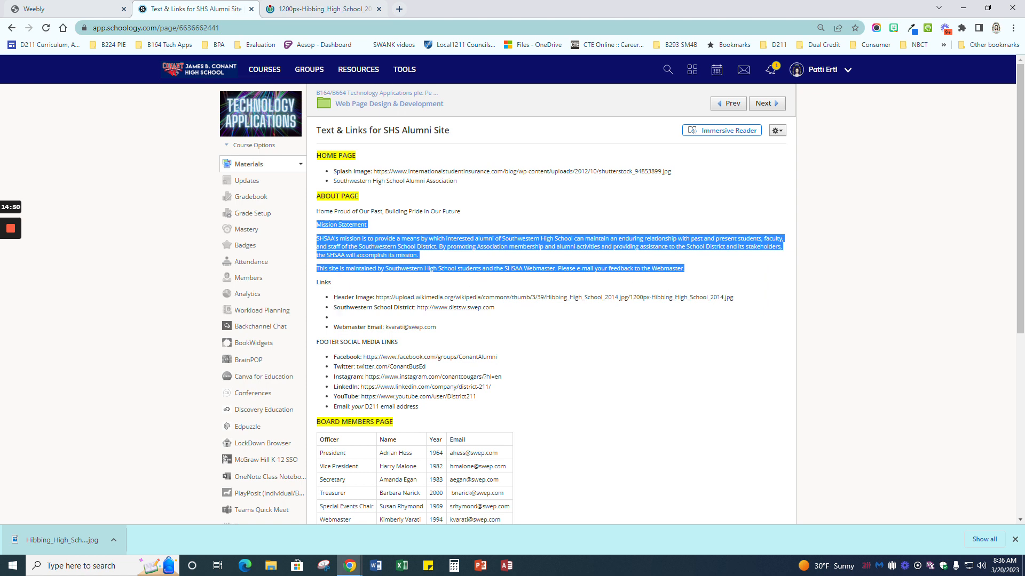
Step: Check the Southwestern School District web address and webmaster email, then return to Weebly
{"action": "left_click_drag", "start_coordinate": [417, 307], "coordinate": [507, 310]}
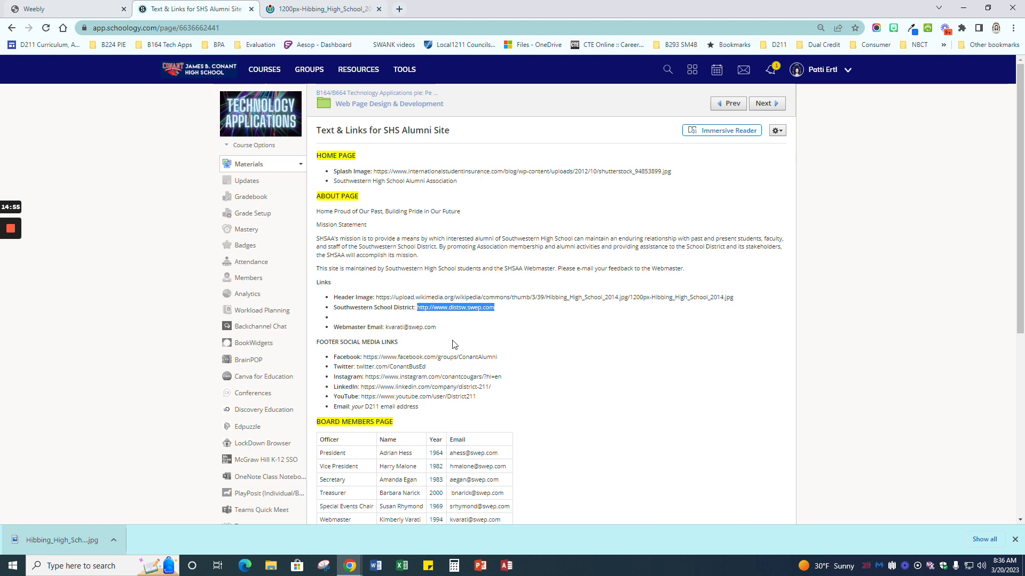
{"action": "left_click", "coordinate": [436, 328]}
{"action": "left_click_drag", "start_coordinate": [436, 327], "coordinate": [400, 327]}
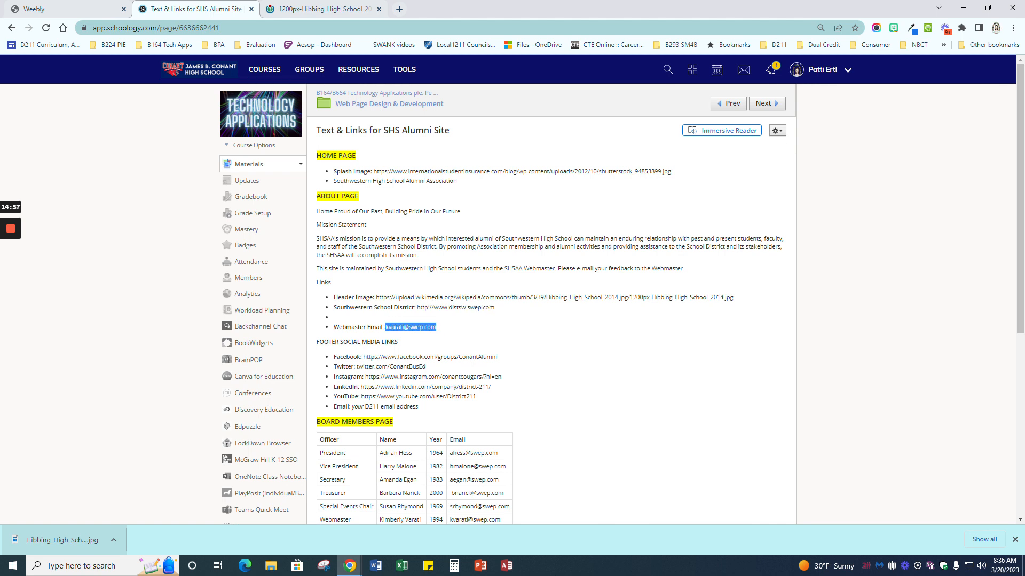
{"action": "scroll", "coordinate": [391, 356], "scroll_direction": "down", "scroll_amount": 2}
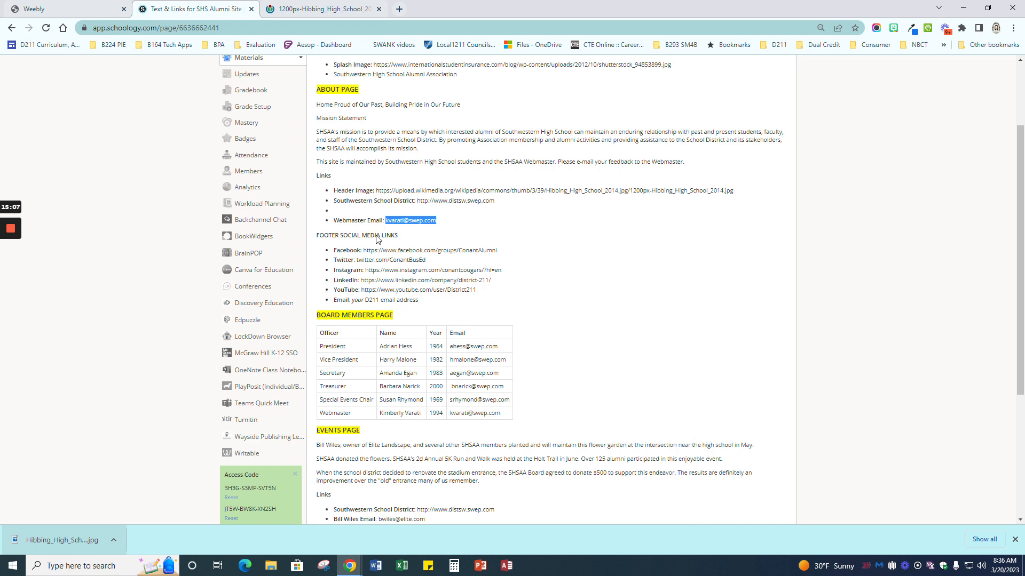
{"action": "scroll", "coordinate": [550, 288], "scroll_direction": "up", "scroll_amount": 2}
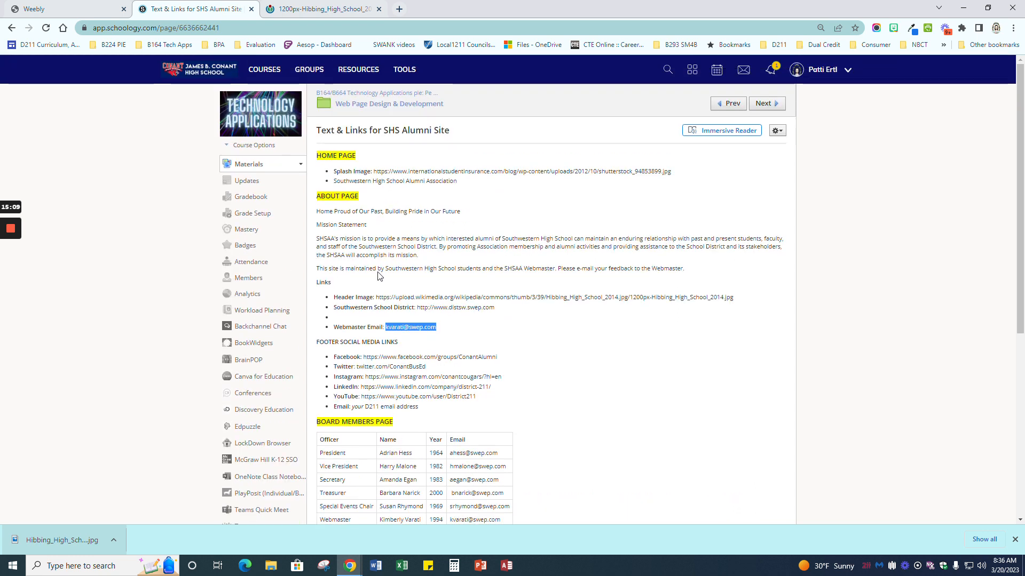
{"action": "left_click", "coordinate": [74, 15]}
{"action": "scroll", "coordinate": [573, 310], "scroll_direction": "up", "scroll_amount": 8}
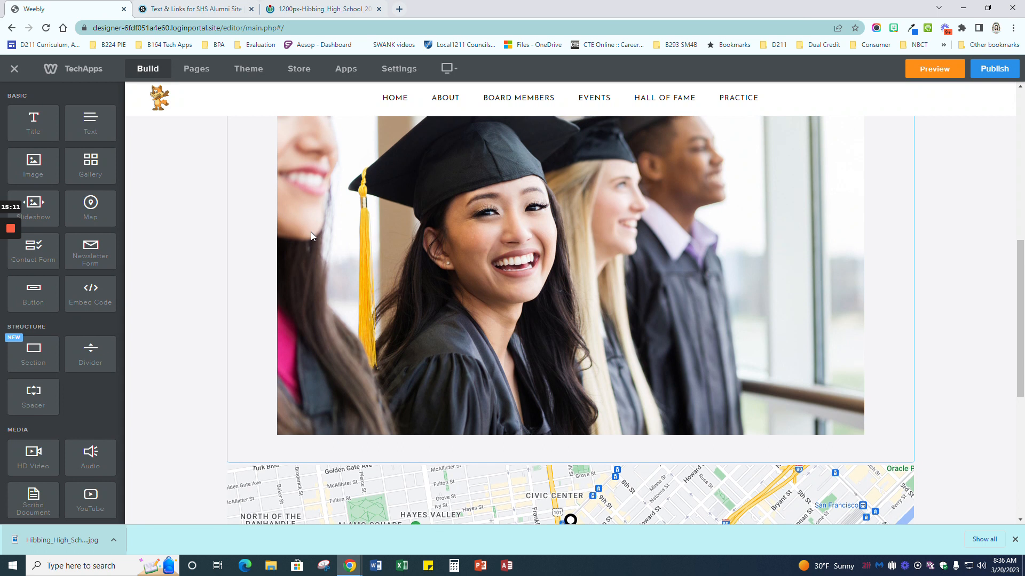
Step: Open the Hall of Fame page and delete its placeholder Contact section with map and address
{"action": "scroll", "coordinate": [609, 380], "scroll_direction": "down", "scroll_amount": 4}
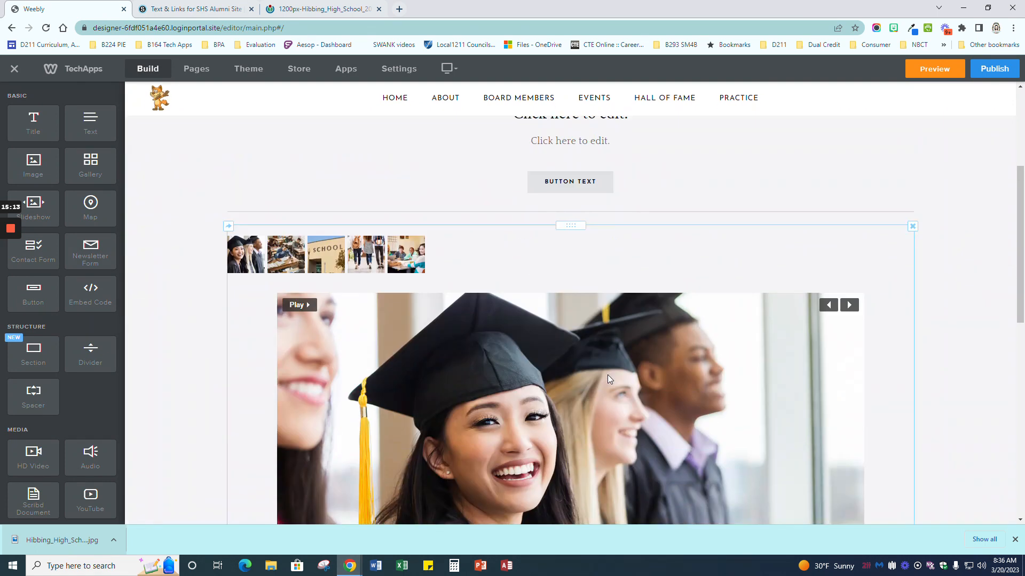
{"action": "scroll", "coordinate": [609, 374], "scroll_direction": "up", "scroll_amount": 4}
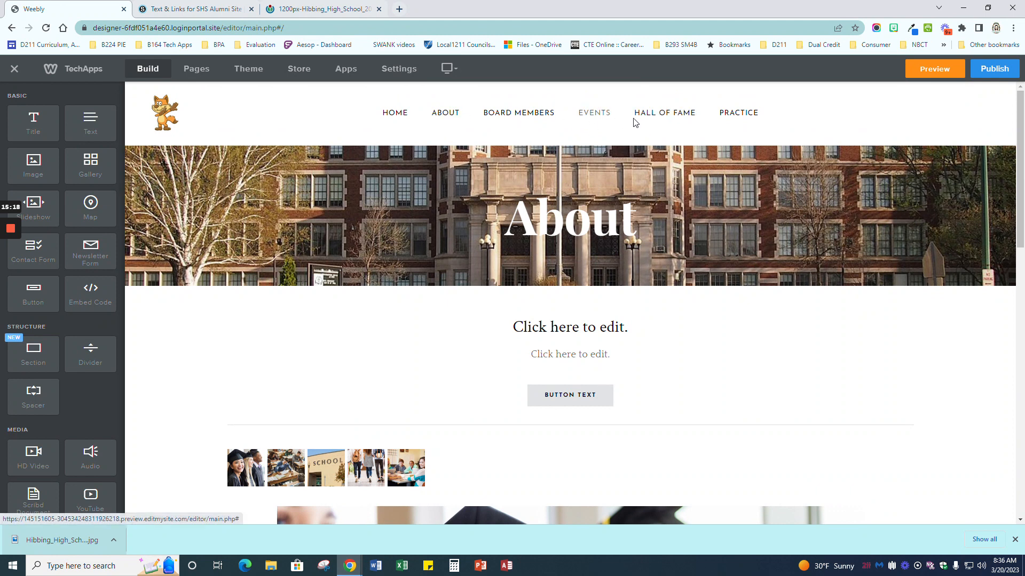
{"action": "left_click", "coordinate": [680, 117]}
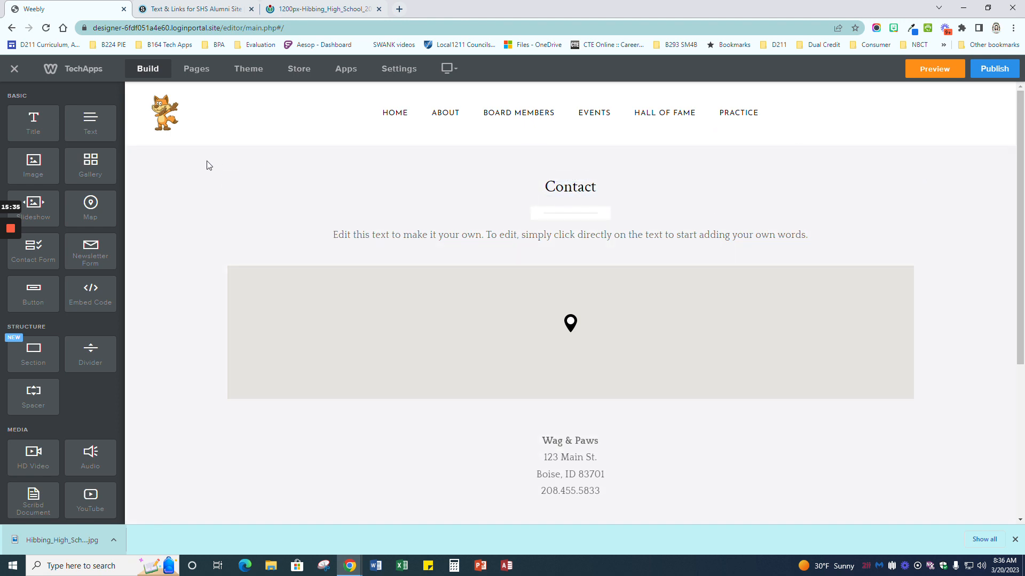
{"action": "scroll", "coordinate": [155, 160], "scroll_direction": "down", "scroll_amount": 1}
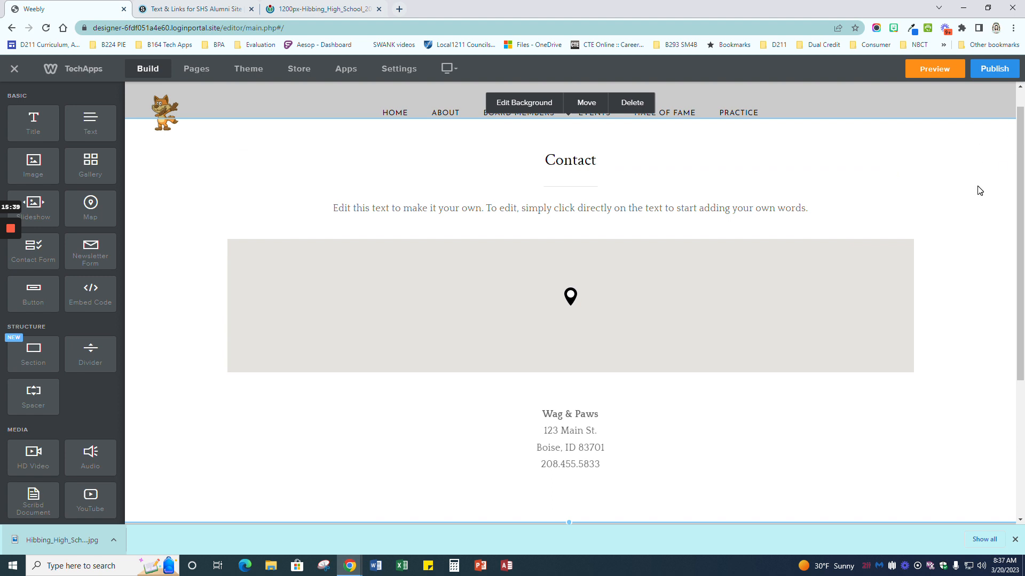
{"action": "left_click", "coordinate": [634, 105]}
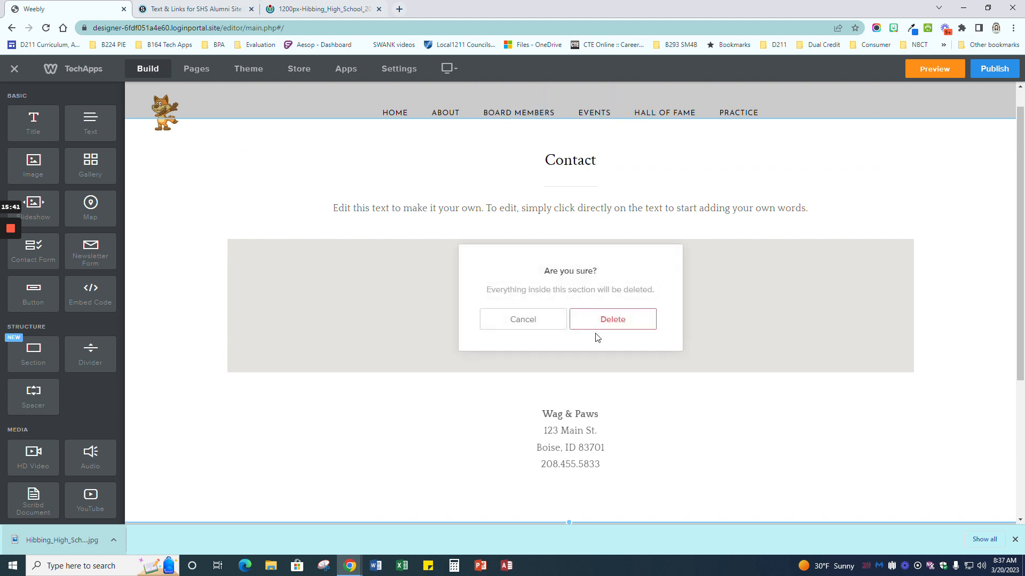
{"action": "left_click", "coordinate": [635, 321]}
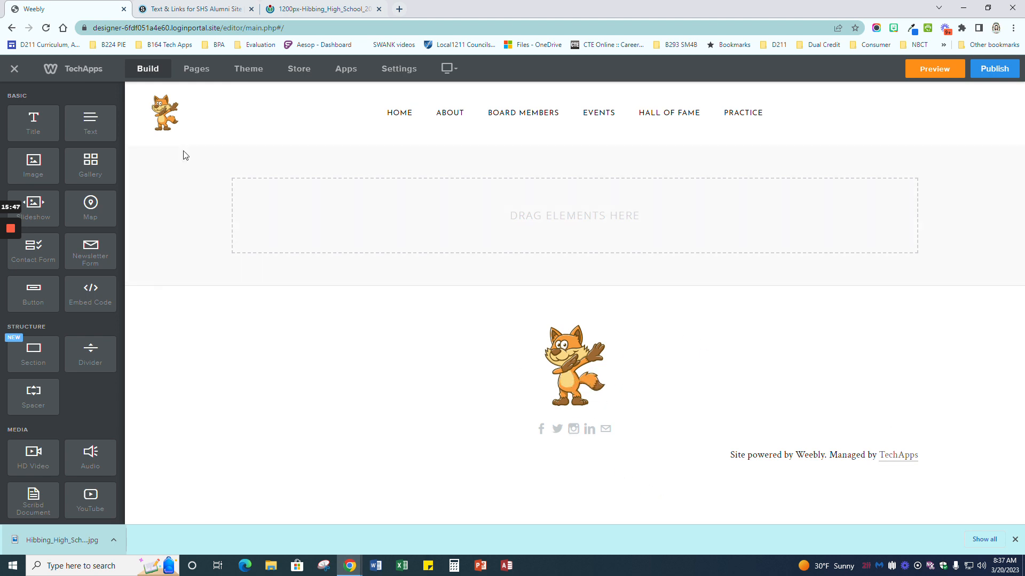
Step: Set the Hall of Fame page's header type to Header in page settings
{"action": "left_click", "coordinate": [198, 70]}
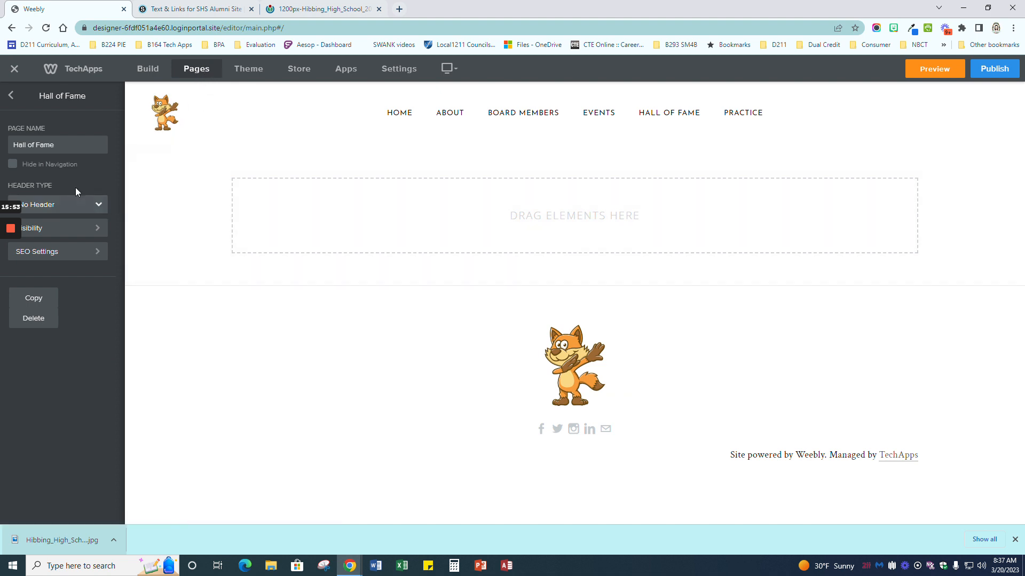
{"action": "left_click", "coordinate": [99, 206]}
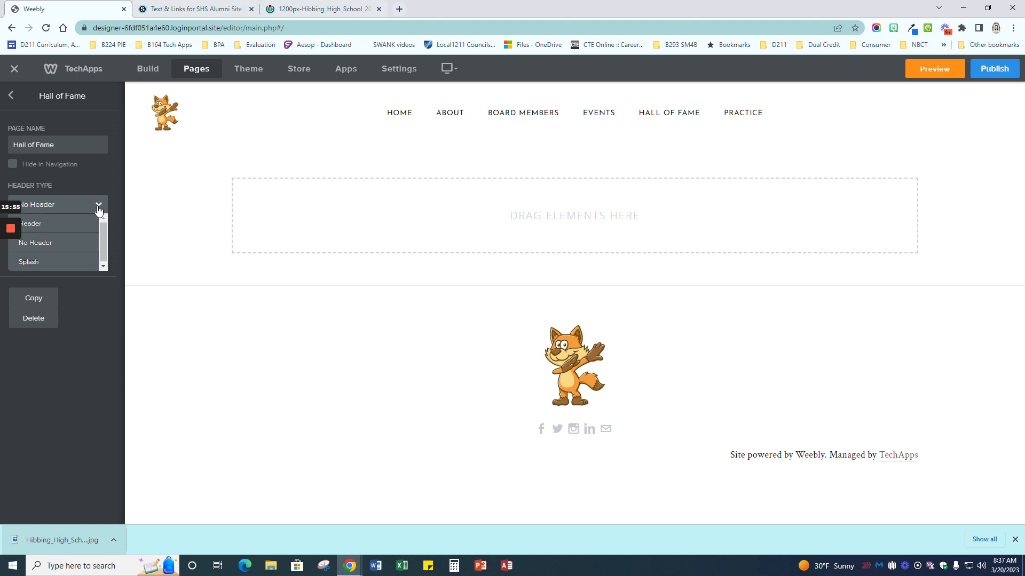
{"action": "left_click", "coordinate": [56, 225]}
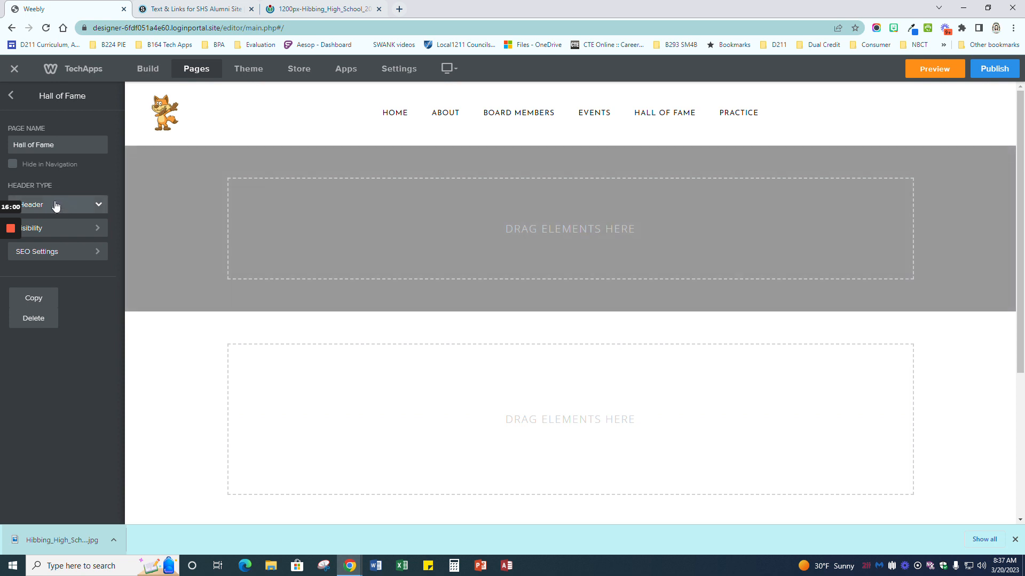
{"action": "left_click", "coordinate": [62, 205]}
{"action": "left_click", "coordinate": [40, 229]}
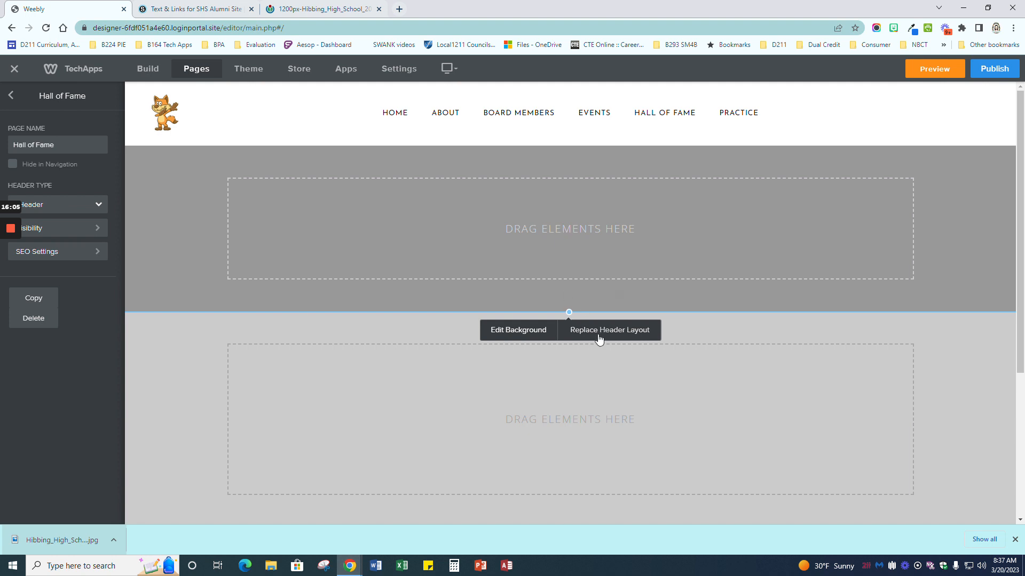
Step: Bring up the Replace Header Layout warning after backing out once
{"action": "left_click", "coordinate": [630, 335]}
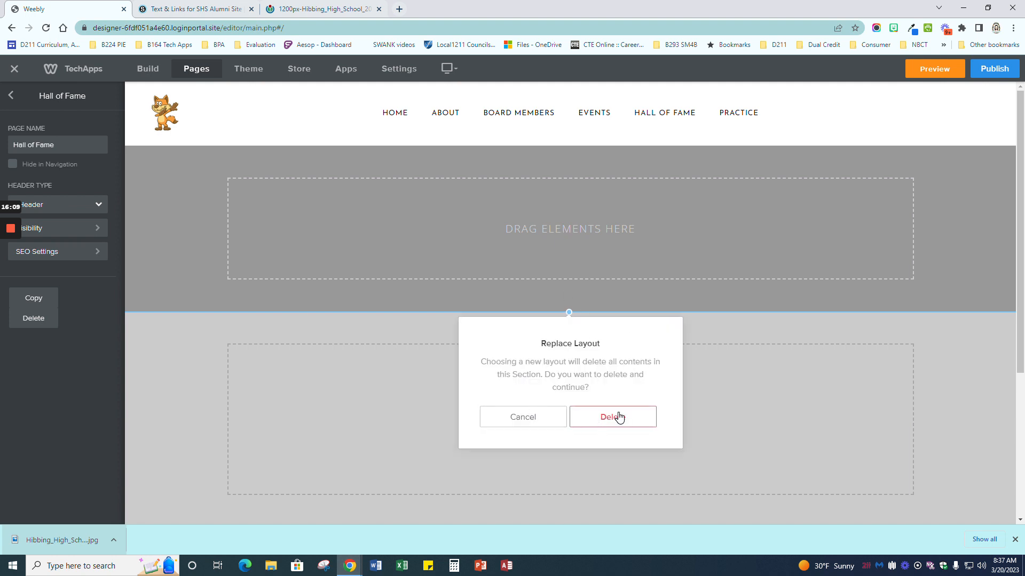
{"action": "left_click", "coordinate": [532, 417]}
{"action": "mouse_move", "coordinate": [559, 230]}
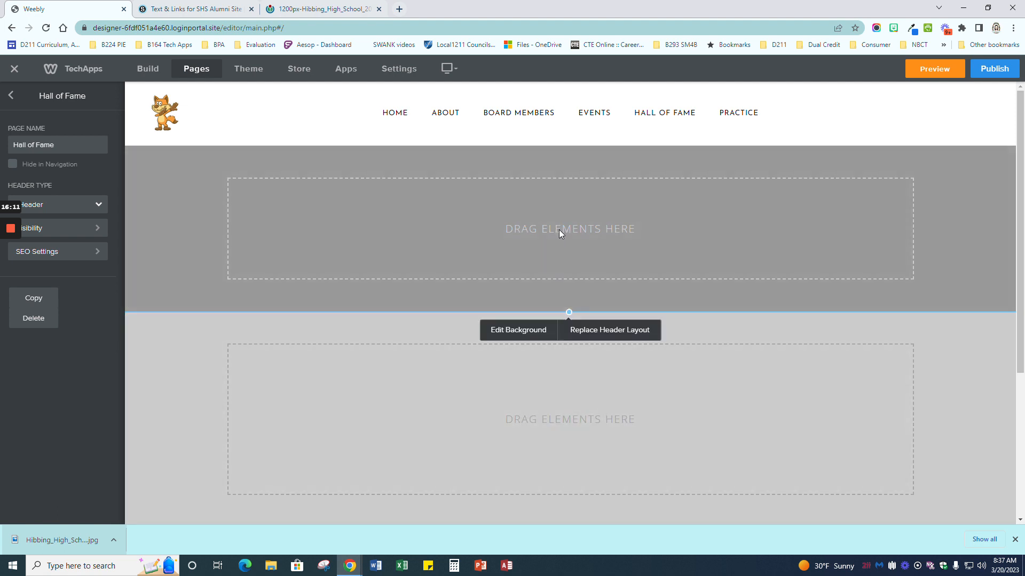
{"action": "left_click", "coordinate": [611, 332]}
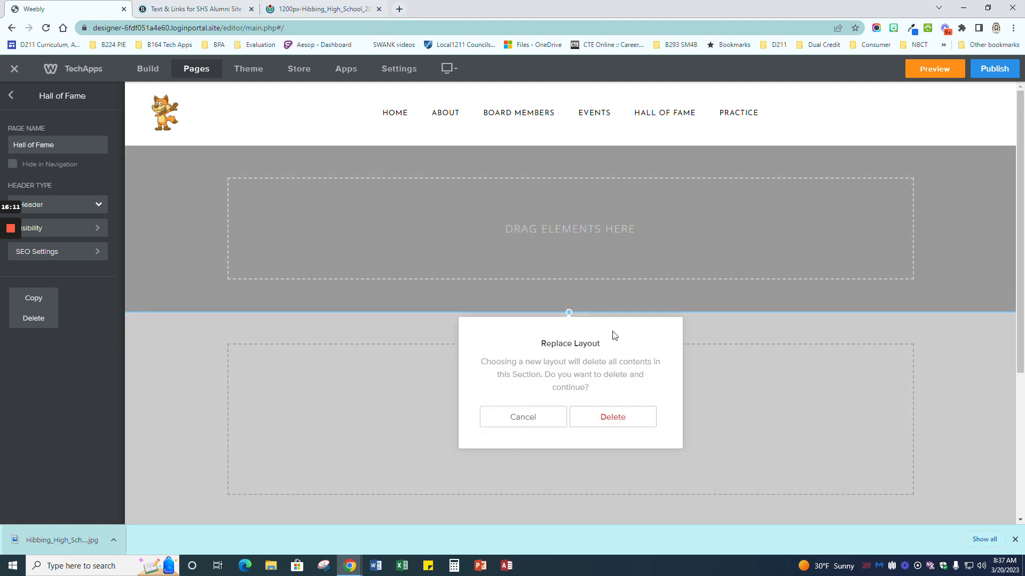
Step: Replace the header with the DELICIOUS photo layout
{"action": "left_click", "coordinate": [618, 421]}
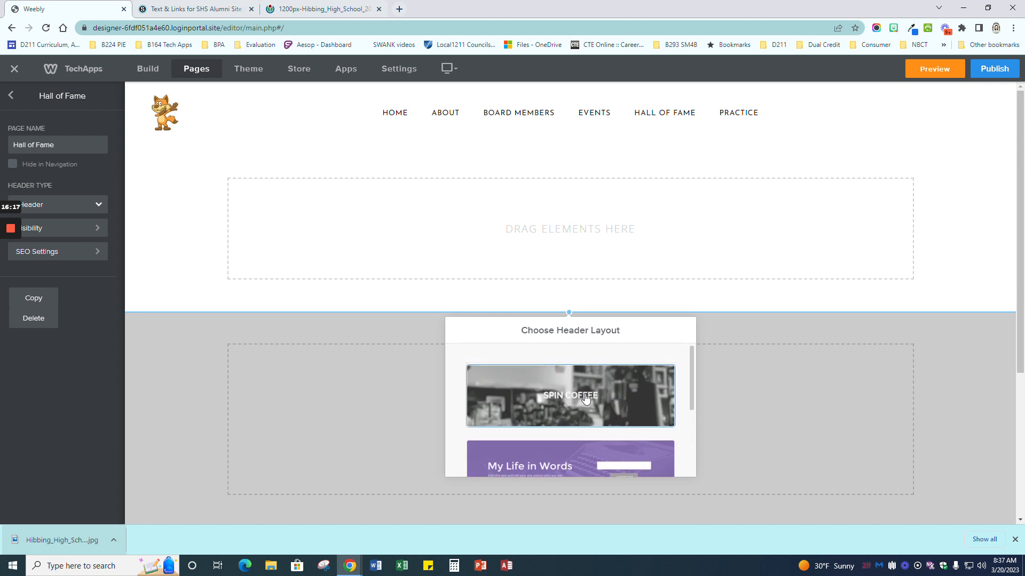
{"action": "scroll", "coordinate": [600, 402], "scroll_direction": "down", "scroll_amount": 5}
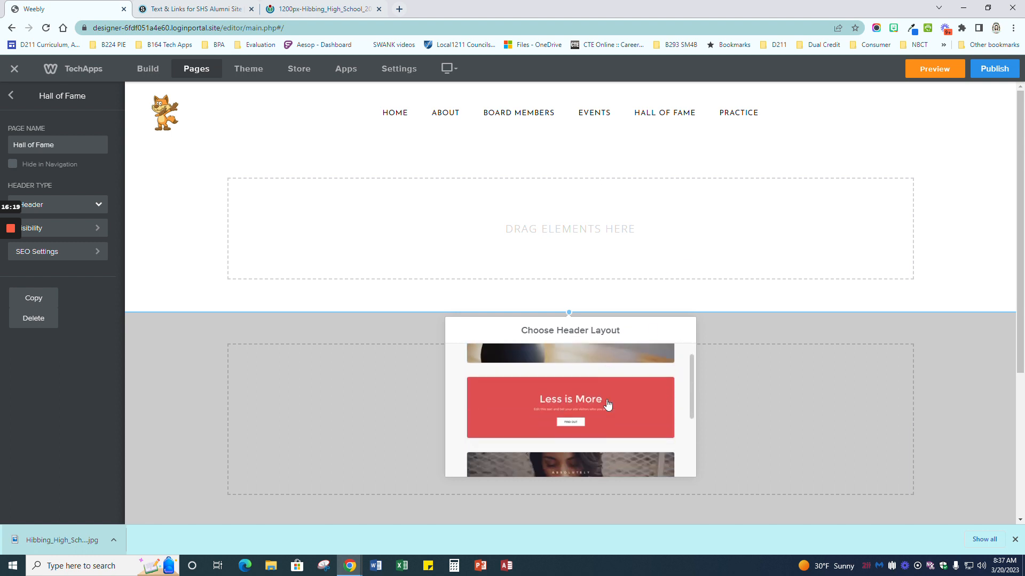
{"action": "left_click", "coordinate": [587, 421]}
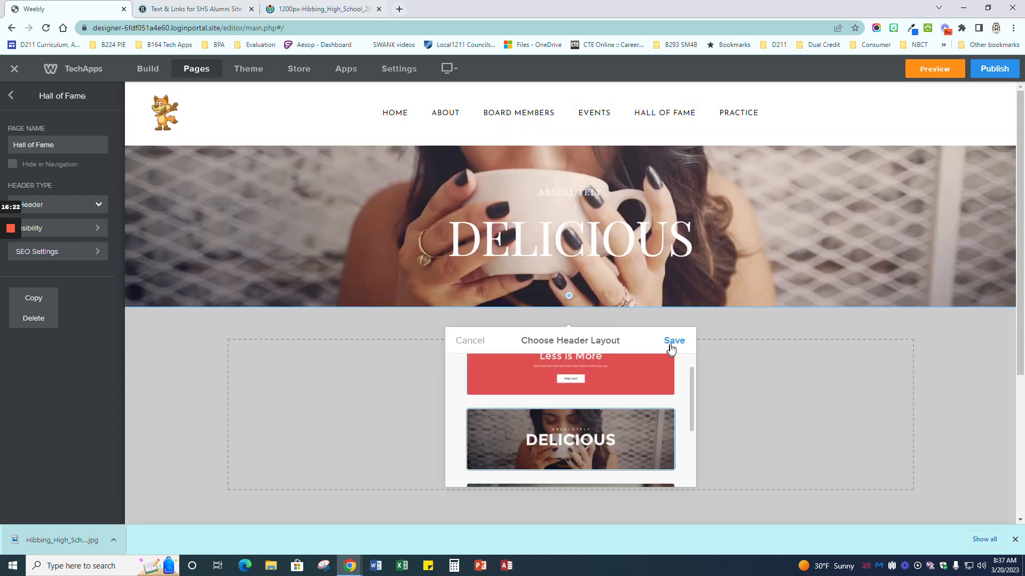
{"action": "left_click", "coordinate": [672, 342]}
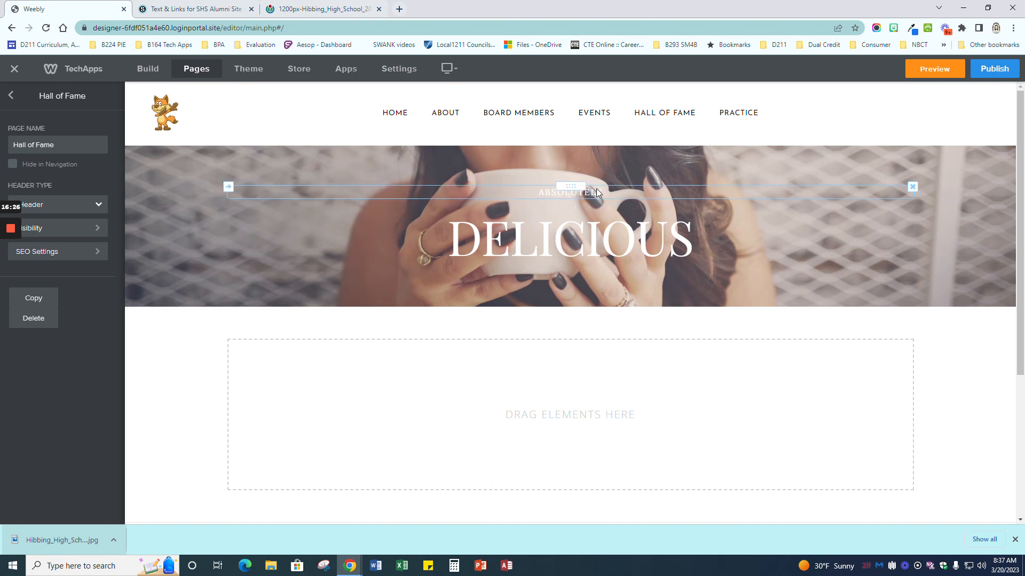
Step: Change the header subtitle to 'SOUTHWESTERN HIGH SCHOOL' and the title to 'HALL OF FAME'
{"action": "left_click", "coordinate": [539, 192]}
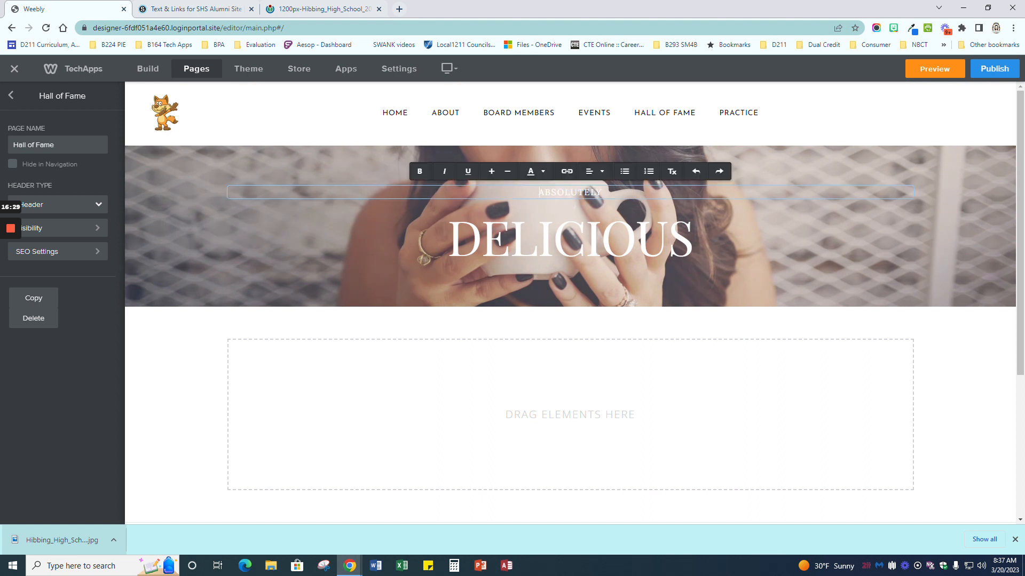
{"action": "key", "text": "ctrl+a"}
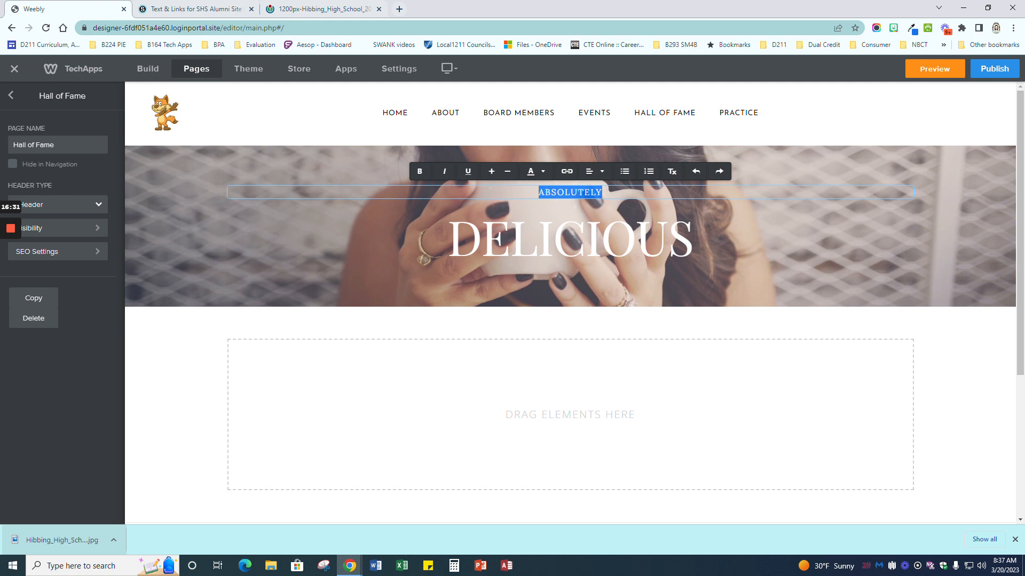
{"action": "type", "text": "SOUTHWES"}
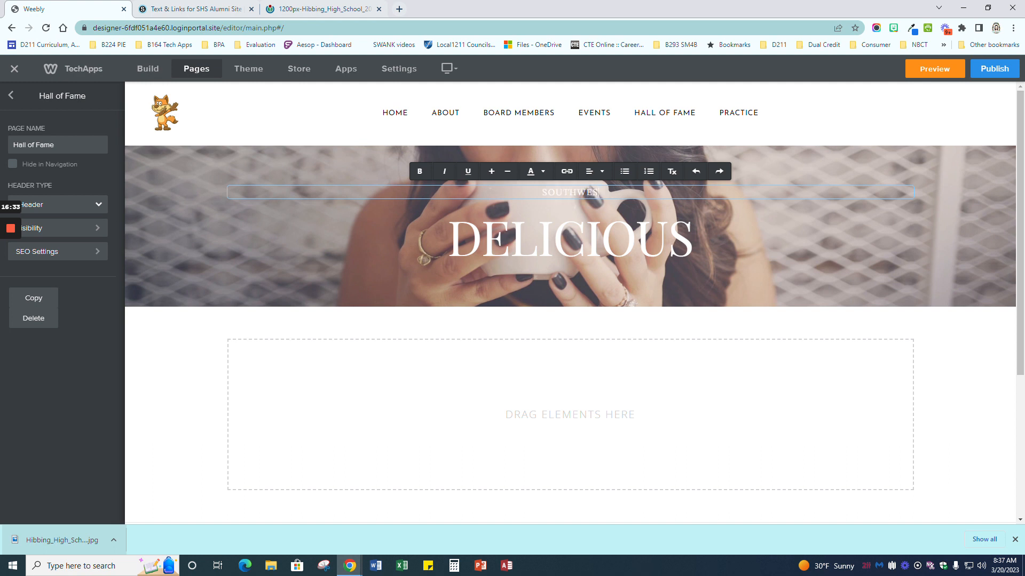
{"action": "type", "text": "TERN HIGH SCHOOL"}
{"action": "double_click", "coordinate": [569, 238]}
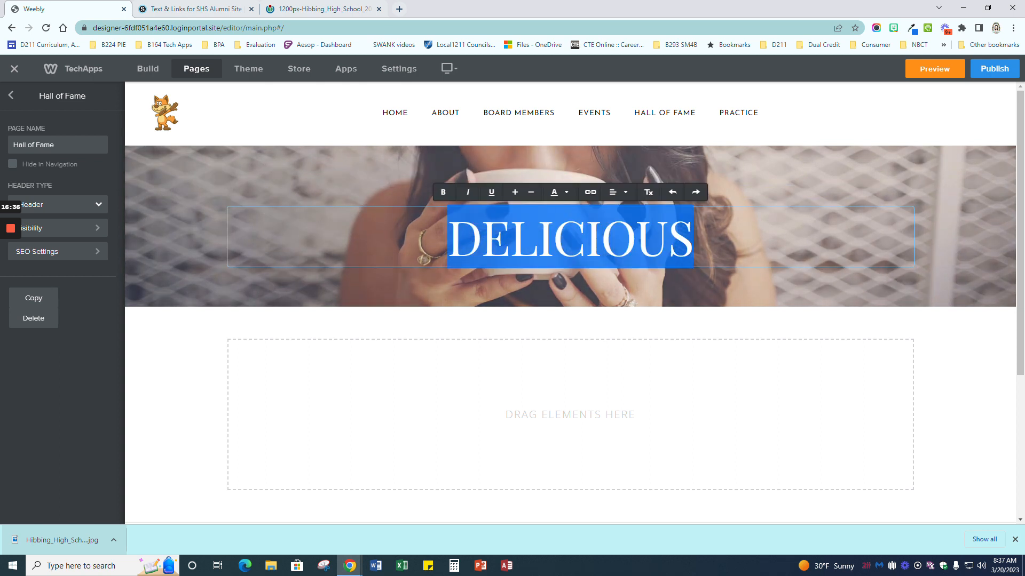
{"action": "type", "text": "HIG"}
{"action": "key", "text": "BackSpace"}
{"action": "key", "text": "BackSpace"}
{"action": "type", "text": "ALL OF FAME"}
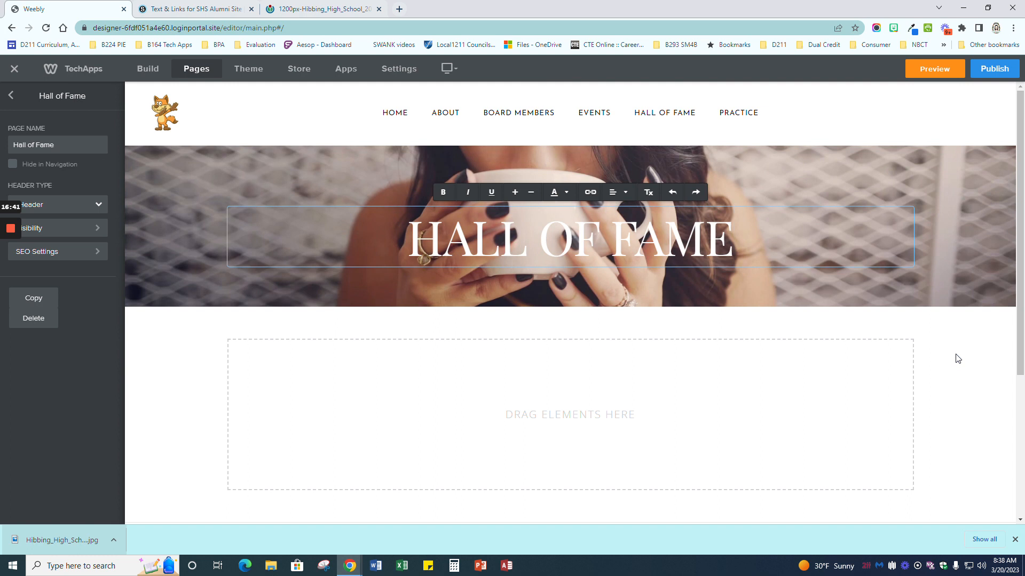
{"action": "left_click", "coordinate": [958, 359]}
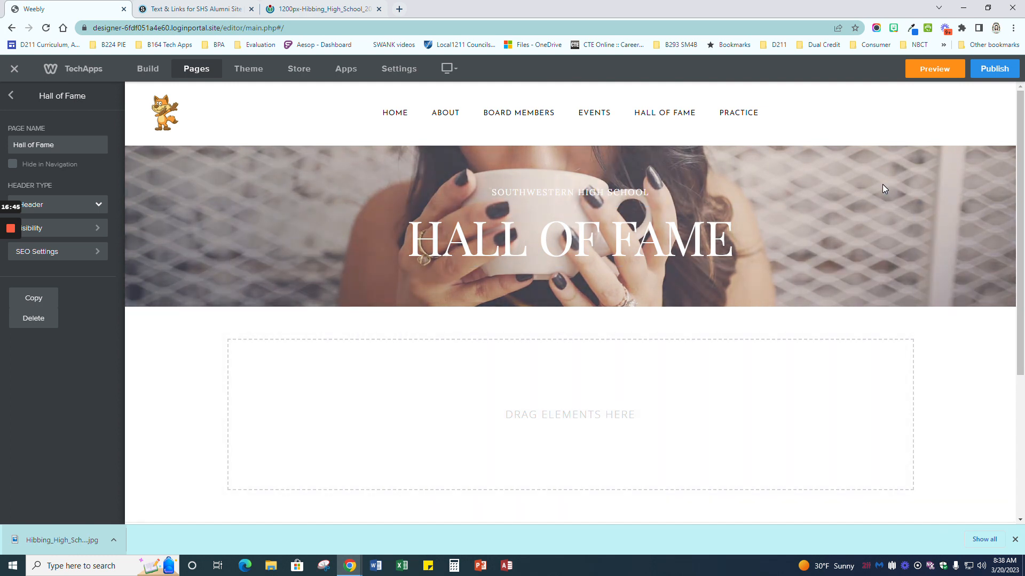
{"action": "scroll", "coordinate": [659, 407], "scroll_direction": "down", "scroll_amount": 2}
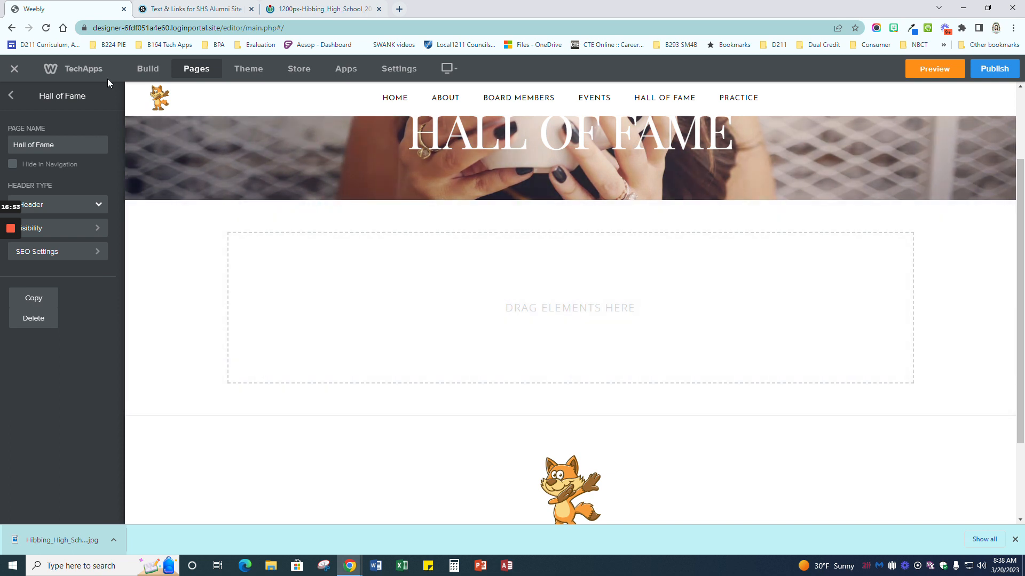
Step: Drop a Title block into the section below the Hall of Fame header and centre-align it
{"action": "left_click", "coordinate": [146, 69]}
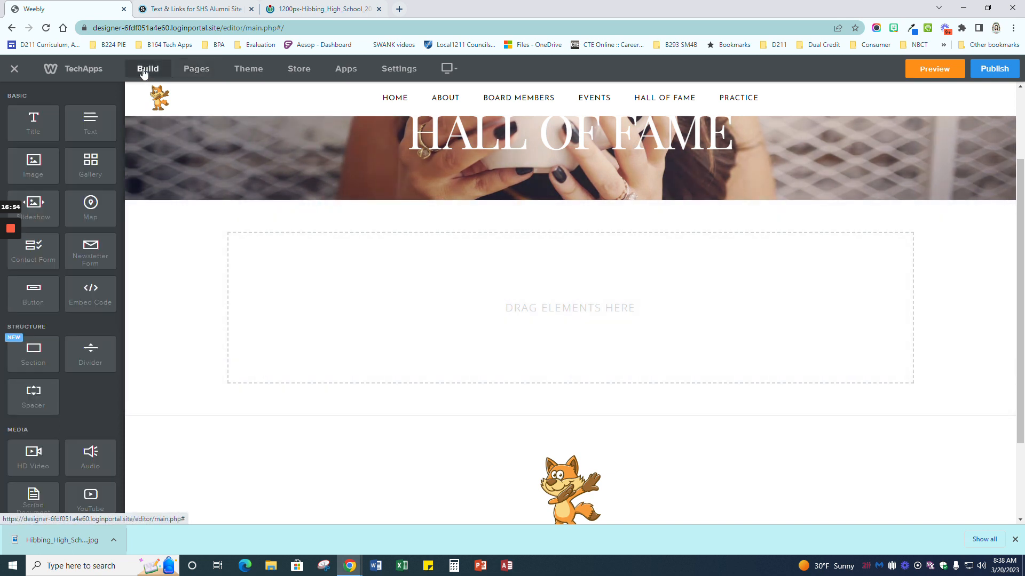
{"action": "left_click_drag", "start_coordinate": [46, 122], "coordinate": [585, 238]}
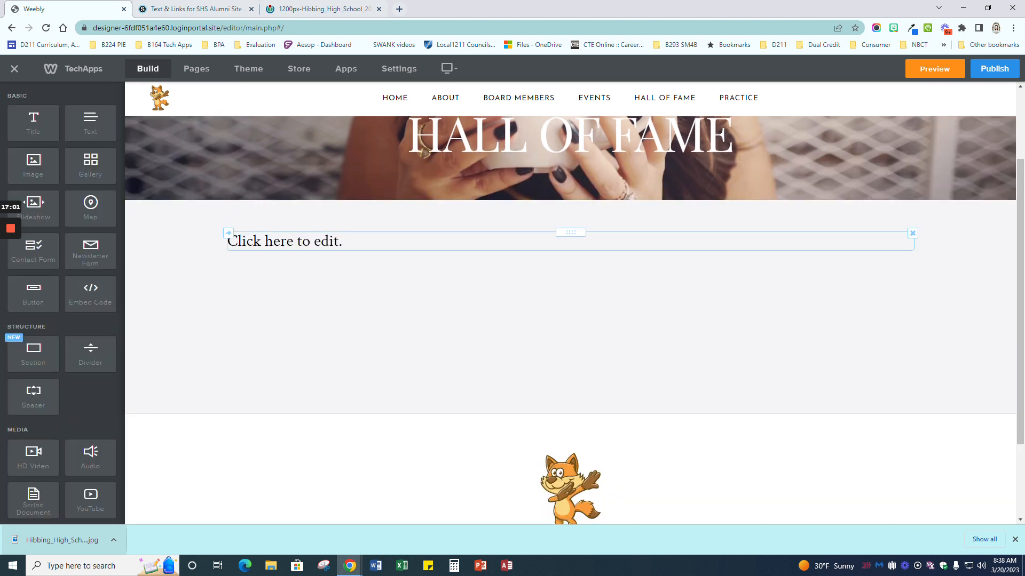
{"action": "left_click", "coordinate": [406, 243]}
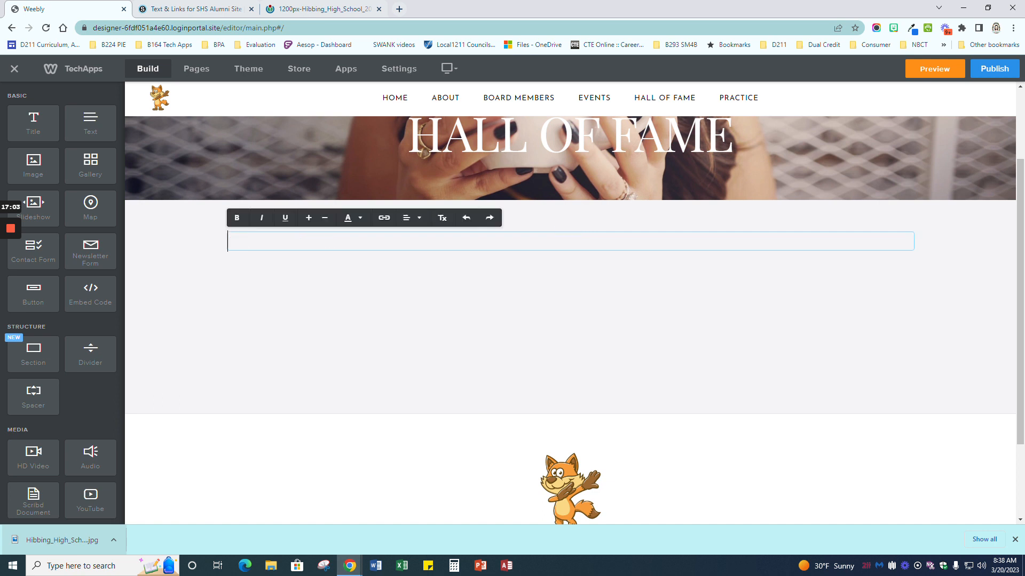
{"action": "left_click", "coordinate": [410, 217]}
{"action": "left_click", "coordinate": [415, 252]}
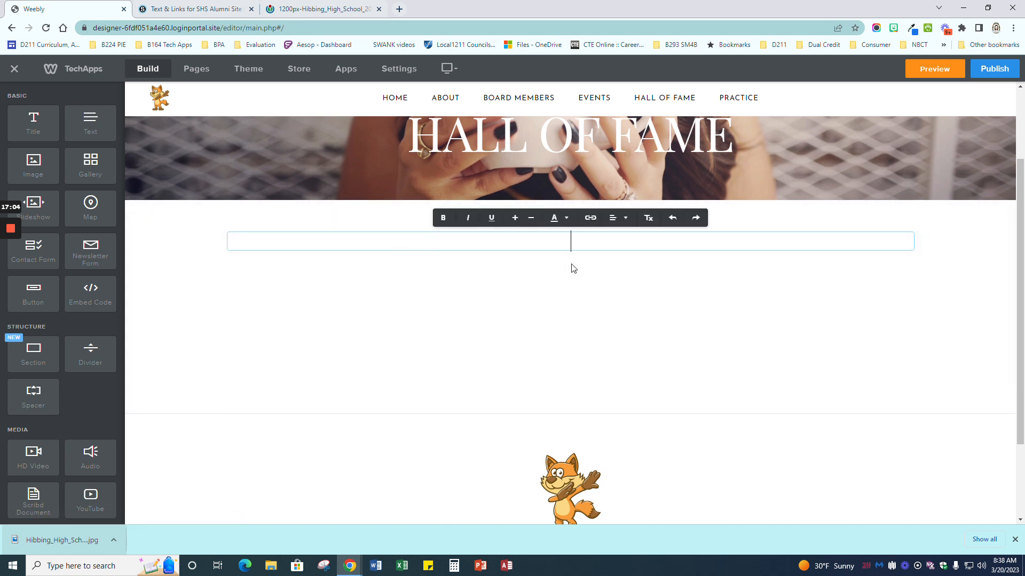
{"action": "left_click", "coordinate": [596, 267]}
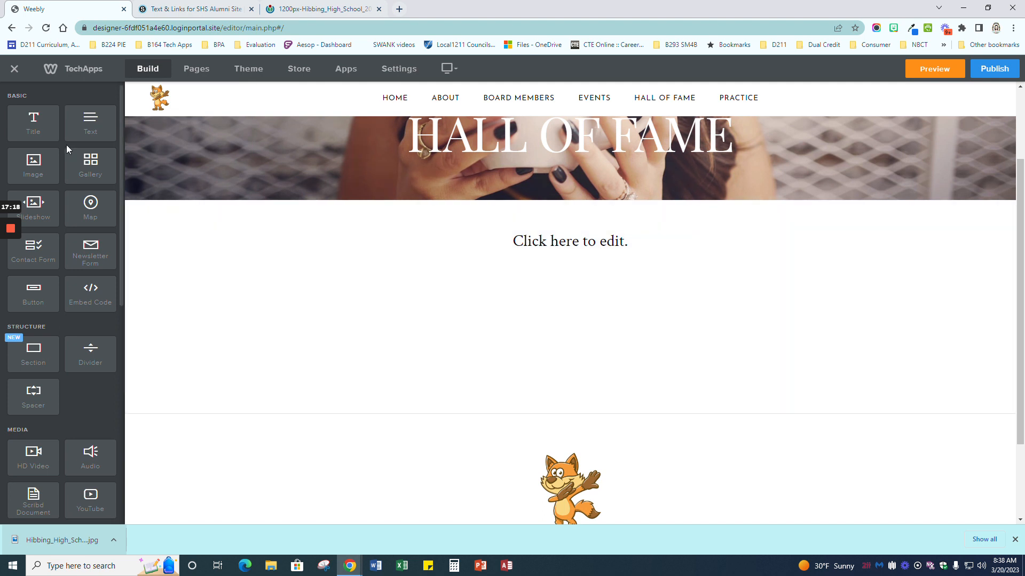
Step: Place five Title elements side by side in a row under the centred title
{"action": "left_click_drag", "start_coordinate": [29, 129], "coordinate": [334, 288]}
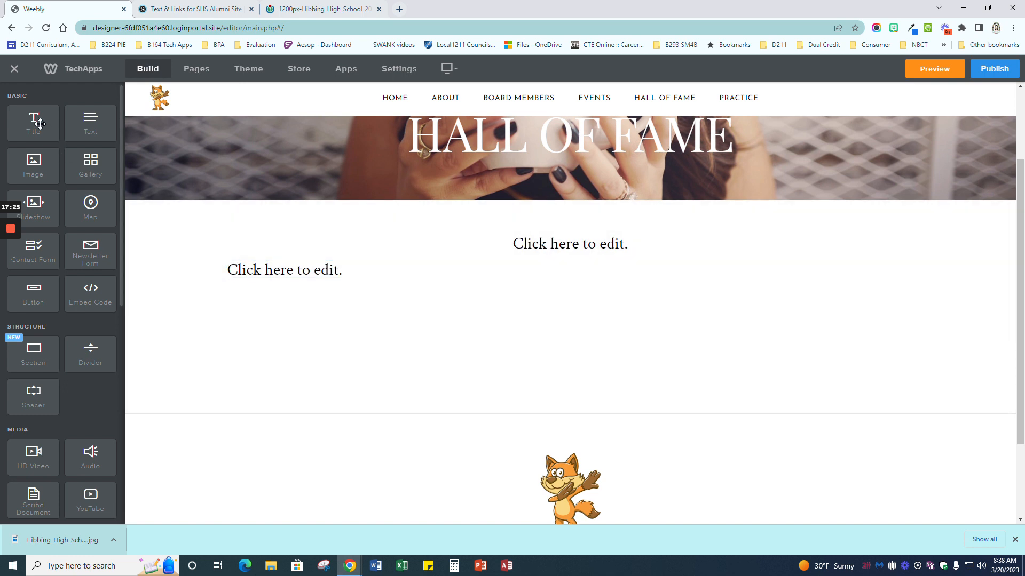
{"action": "left_click_drag", "start_coordinate": [39, 120], "coordinate": [205, 270]}
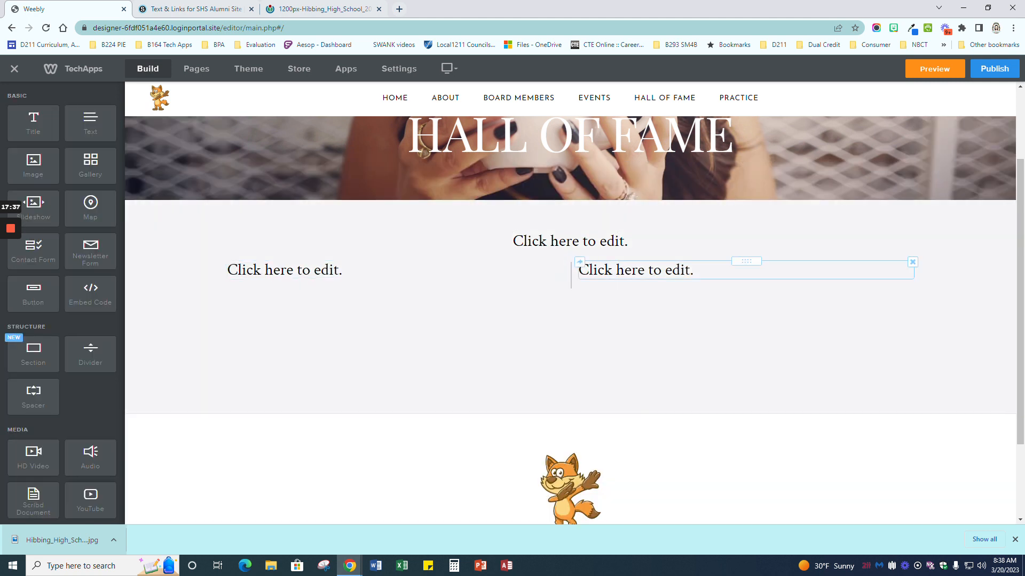
{"action": "left_click_drag", "start_coordinate": [25, 121], "coordinate": [191, 278]}
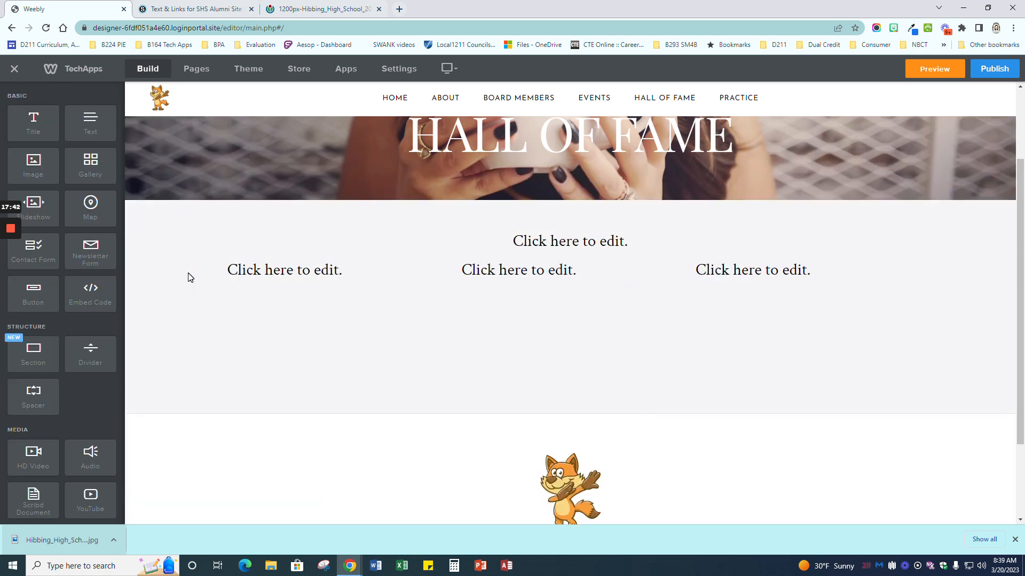
{"action": "left_click_drag", "start_coordinate": [35, 124], "coordinate": [202, 271]}
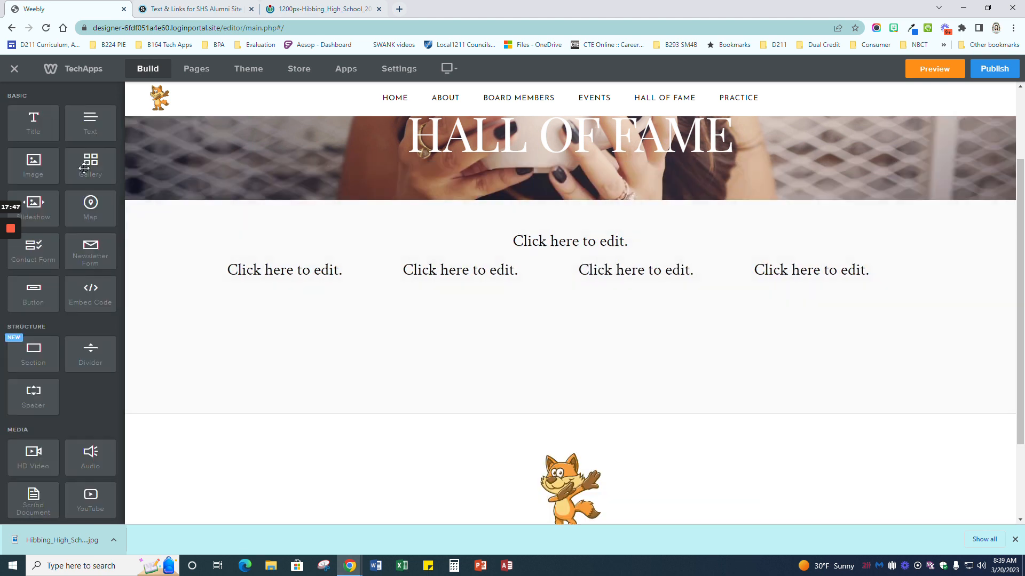
{"action": "left_click_drag", "start_coordinate": [34, 128], "coordinate": [180, 276]}
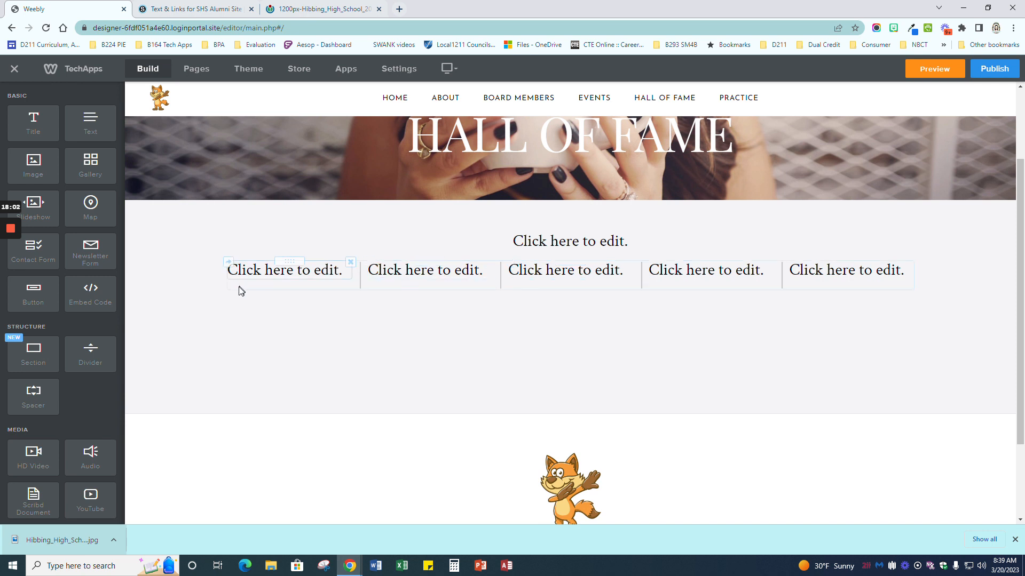
Step: Add a Text paragraph beneath each of the five column headings
{"action": "left_click_drag", "start_coordinate": [90, 123], "coordinate": [336, 304]}
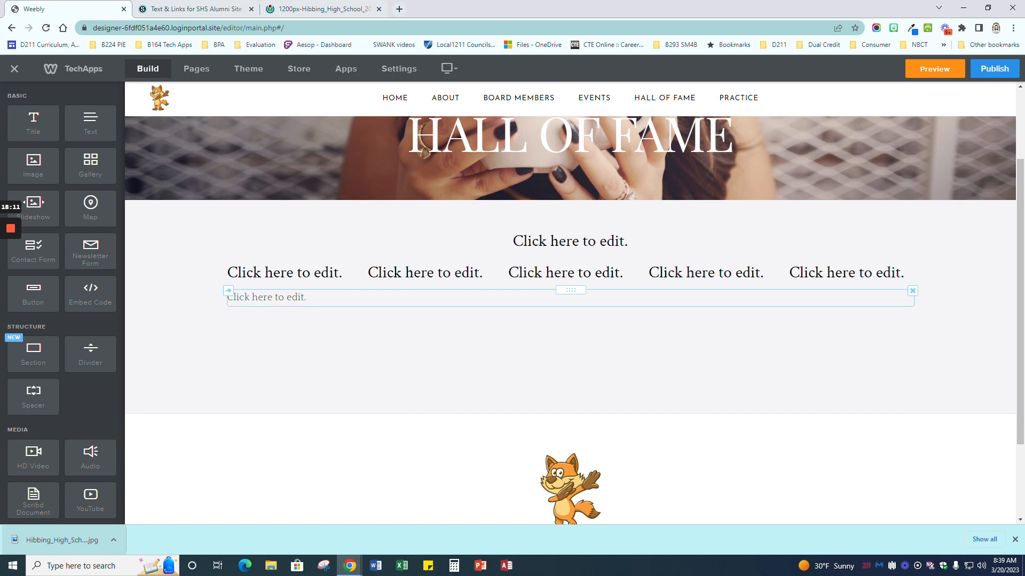
{"action": "left_click_drag", "start_coordinate": [90, 125], "coordinate": [187, 304]}
{"action": "left_click_drag", "start_coordinate": [90, 123], "coordinate": [191, 315]}
{"action": "left_click_drag", "start_coordinate": [101, 127], "coordinate": [166, 304]}
{"action": "left_click_drag", "start_coordinate": [90, 126], "coordinate": [172, 316]}
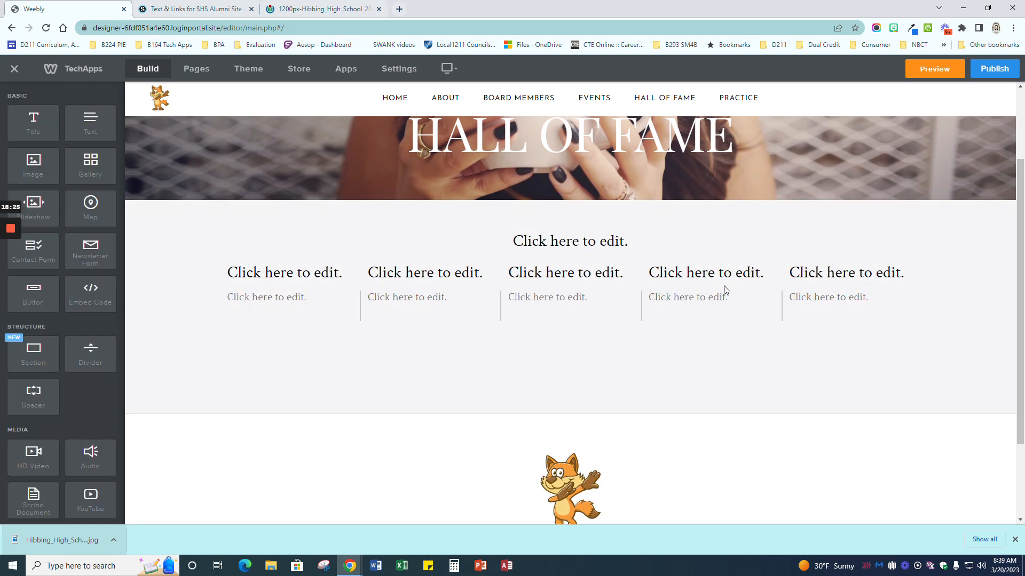
Step: Change the centred title to read 'HALL OF FAME'
{"action": "left_click", "coordinate": [611, 245]}
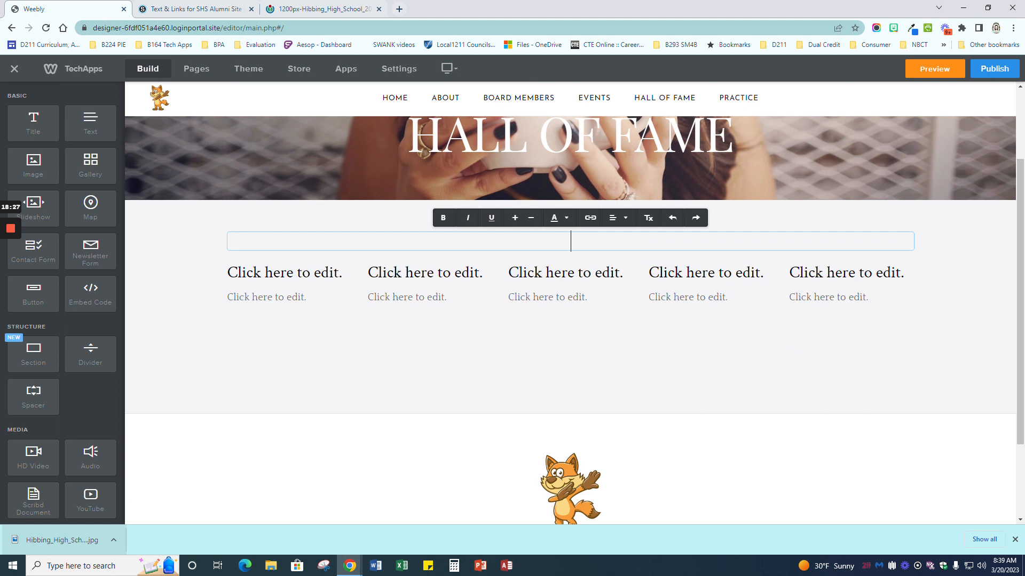
{"action": "type", "text": "HALL OF FAME"}
{"action": "left_click", "coordinate": [283, 273]}
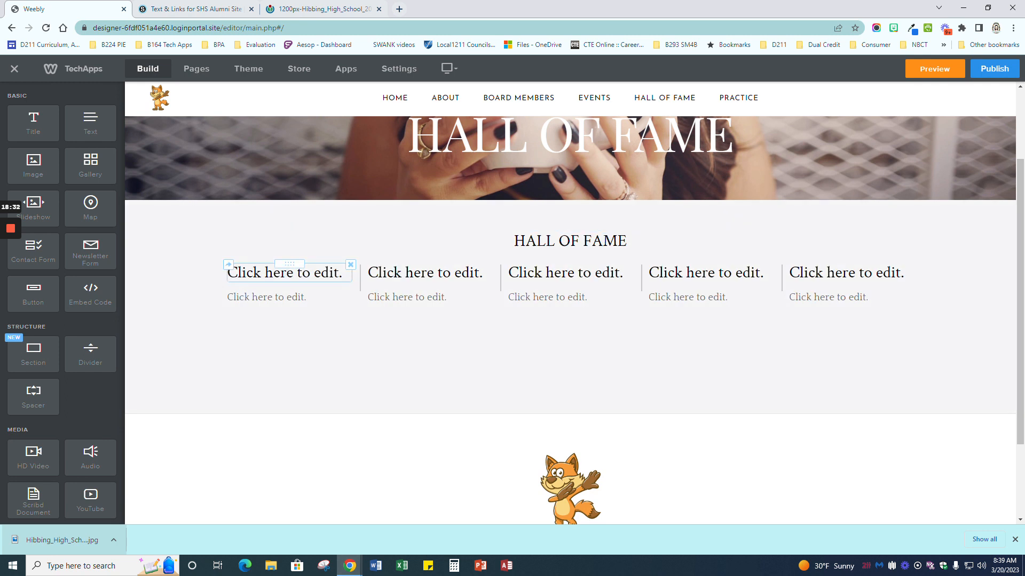
Step: Set the first column's heading to 'Arts'
{"action": "left_click", "coordinate": [285, 274]}
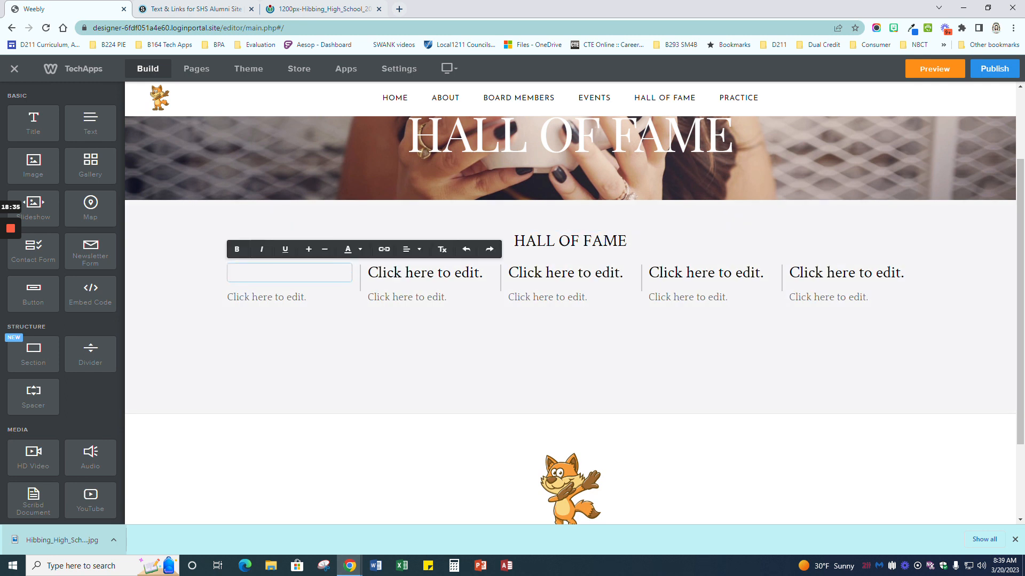
{"action": "type", "text": "Art"}
{"action": "scroll", "coordinate": [465, 291], "scroll_direction": "up", "scroll_amount": 1}
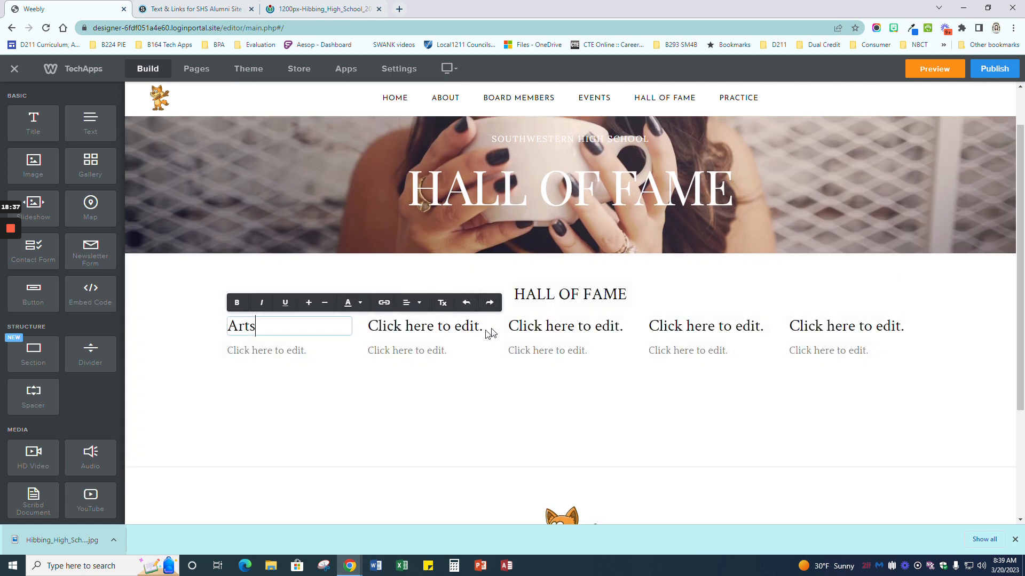
{"action": "left_click", "coordinate": [253, 352]}
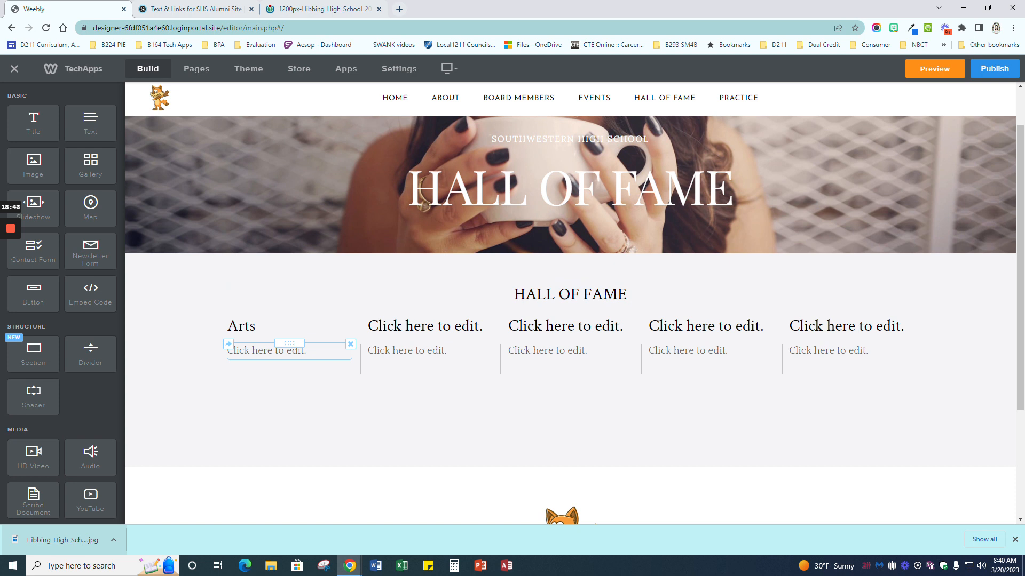
{"action": "scroll", "coordinate": [570, 299], "scroll_direction": "down", "scroll_amount": 3}
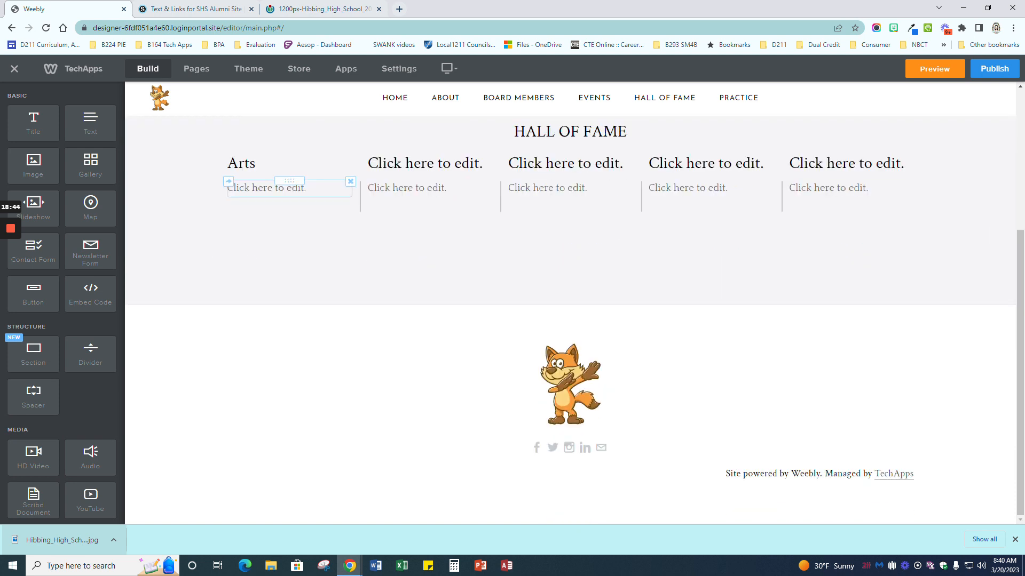
Step: Enter two placeholder alumni names on separate lines under the Arts heading
{"action": "left_click", "coordinate": [267, 189]}
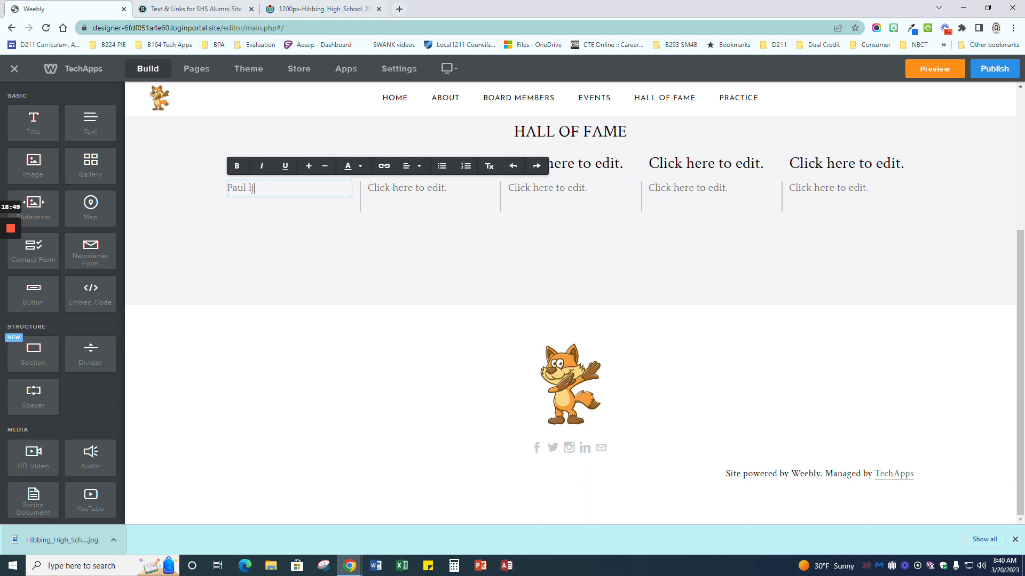
{"action": "type", "text": "Paul ljljlk"}
{"action": "key", "text": "Return"}
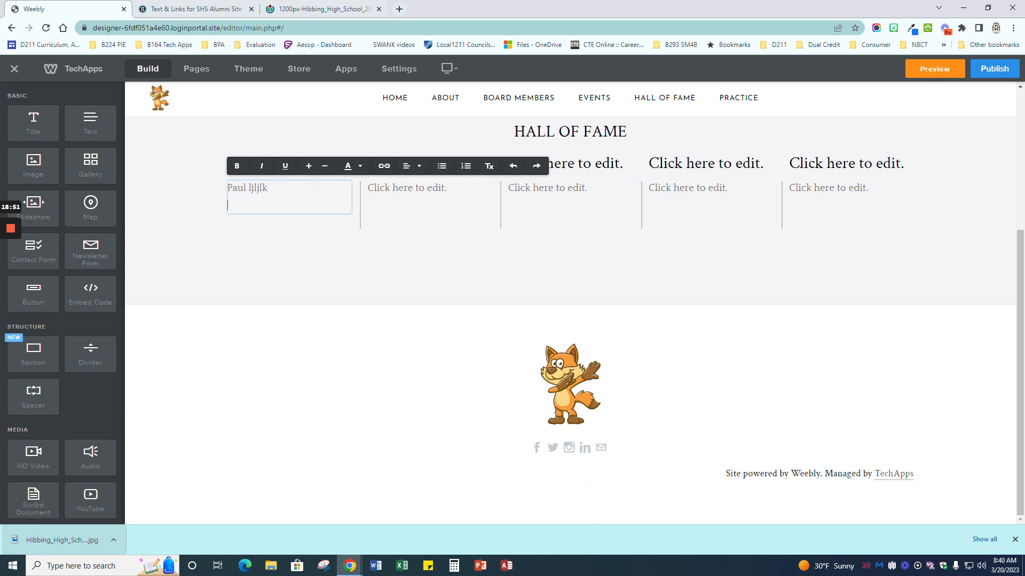
{"action": "type", "text": "Robert ldfjlkadsjflk"}
{"action": "scroll", "coordinate": [457, 265], "scroll_direction": "up", "scroll_amount": 3}
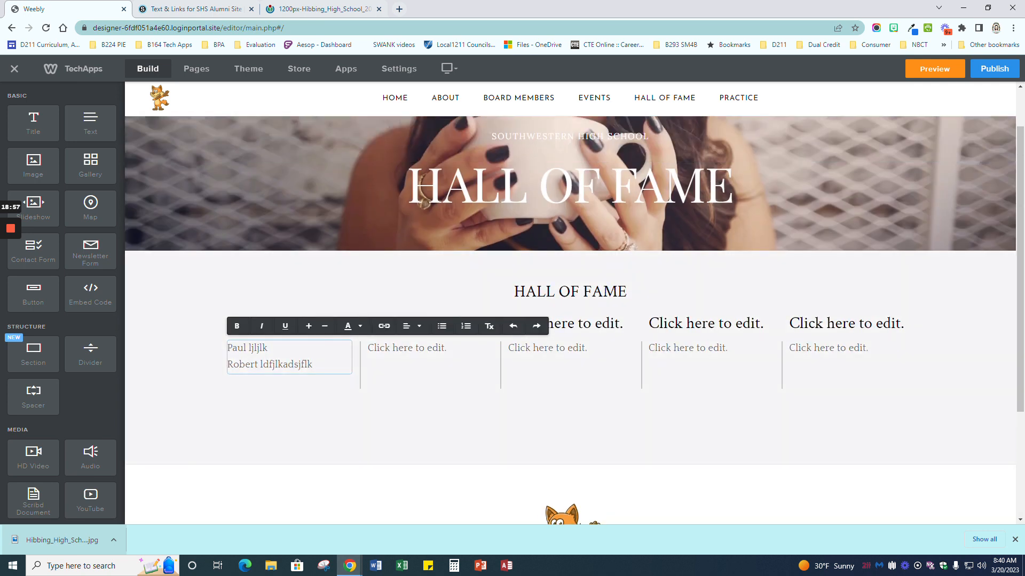
{"action": "left_click", "coordinate": [415, 352]}
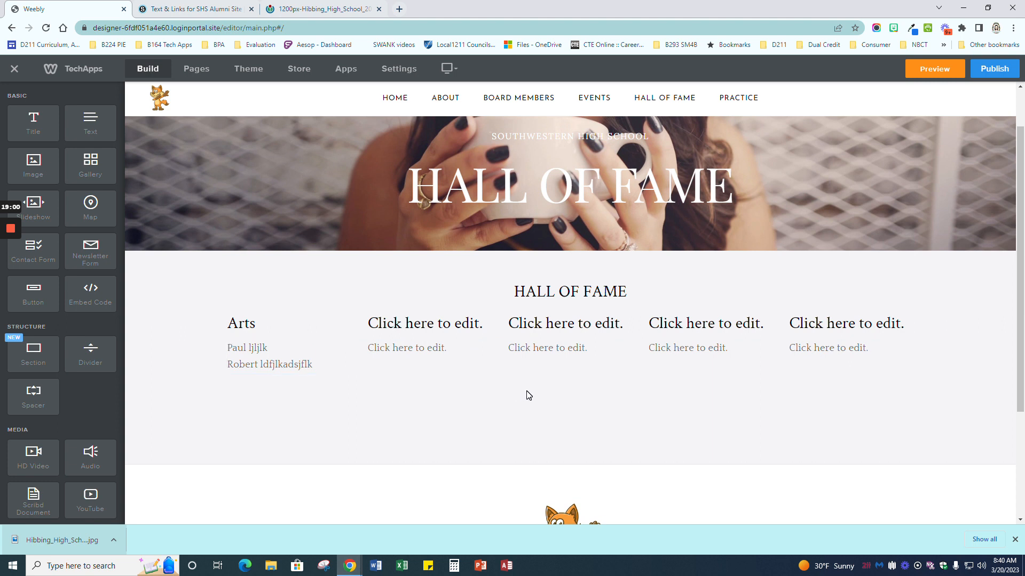
{"action": "scroll", "coordinate": [529, 395], "scroll_direction": "down", "scroll_amount": 2}
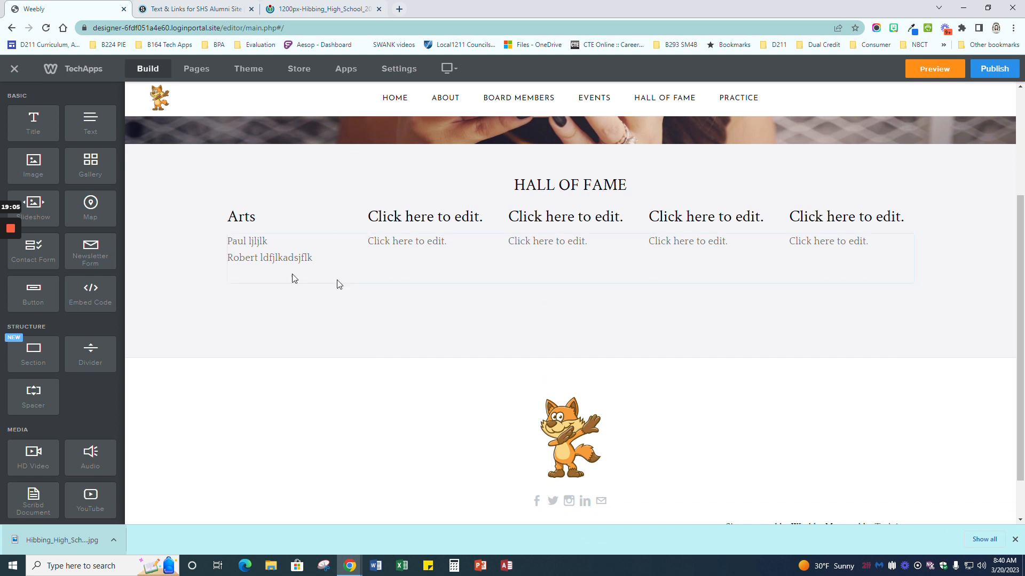
Step: Add a Text block under the five category columns and centre-align it
{"action": "left_click_drag", "start_coordinate": [99, 134], "coordinate": [559, 321]}
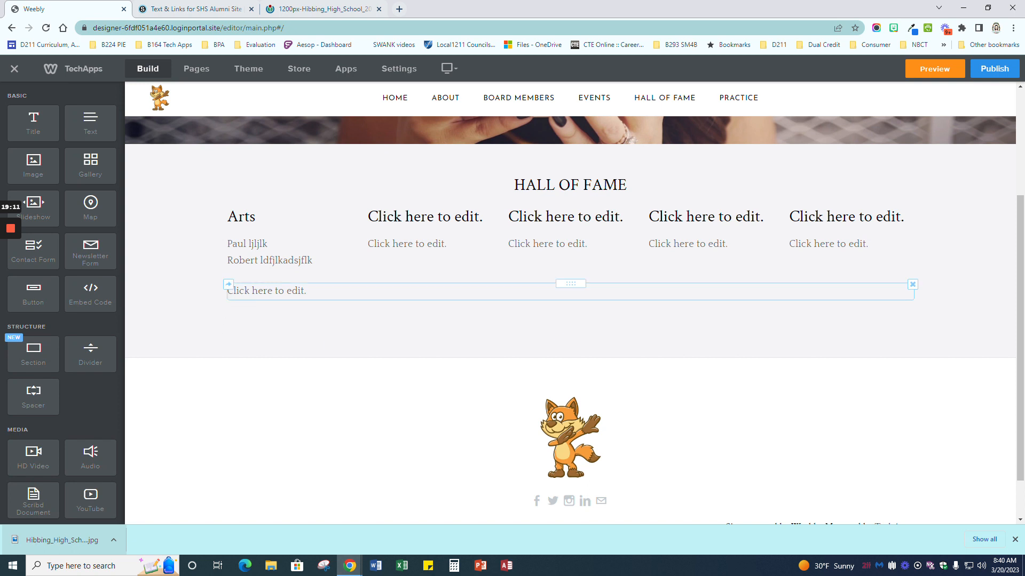
{"action": "left_click", "coordinate": [570, 293]}
{"action": "left_click", "coordinate": [410, 269]}
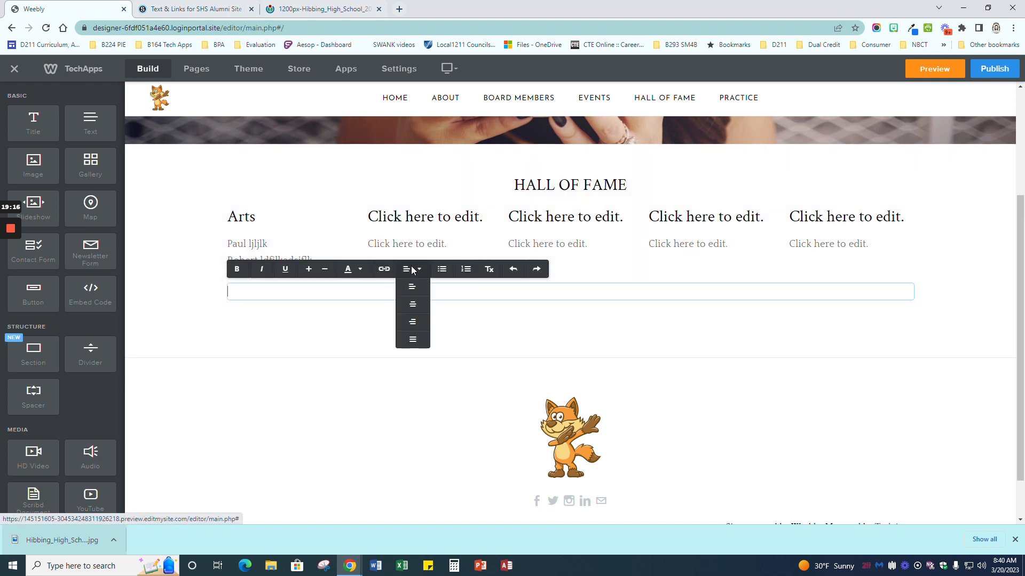
{"action": "left_click", "coordinate": [413, 313]}
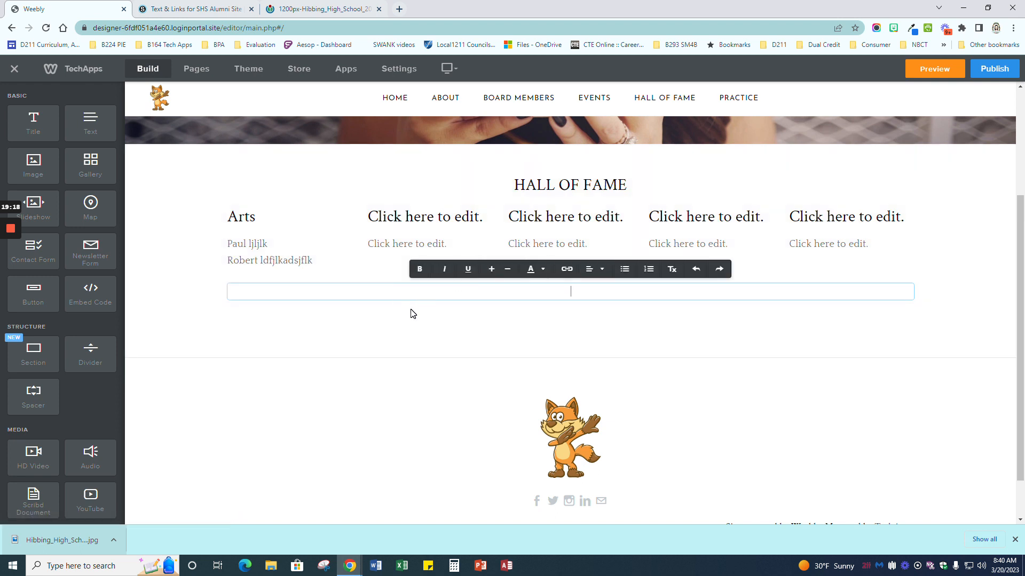
{"action": "left_click", "coordinate": [488, 339]}
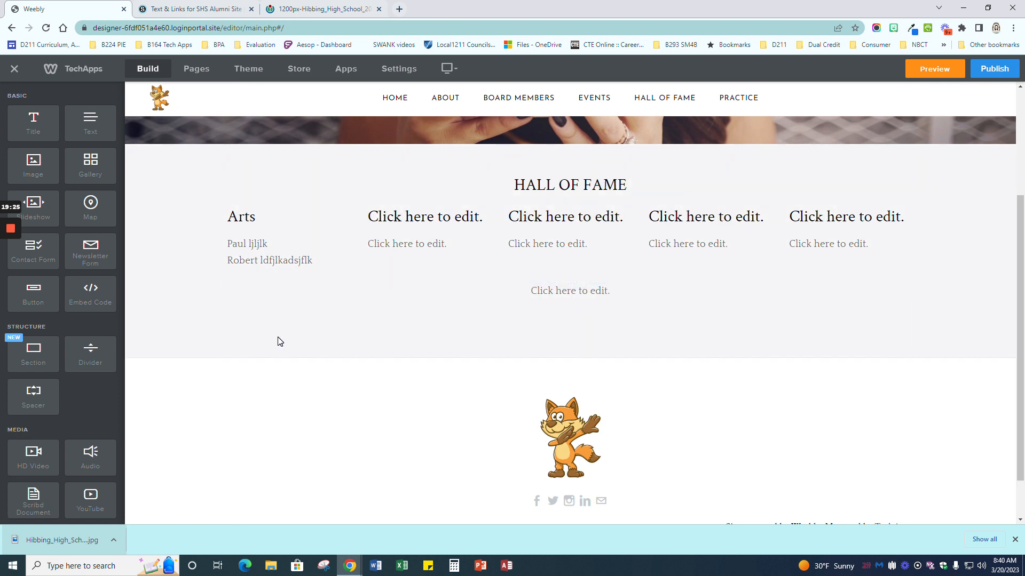
Step: Drop a Contact Form with Name, Email and Comment fields below the centred text block
{"action": "left_click_drag", "start_coordinate": [33, 251], "coordinate": [389, 364]}
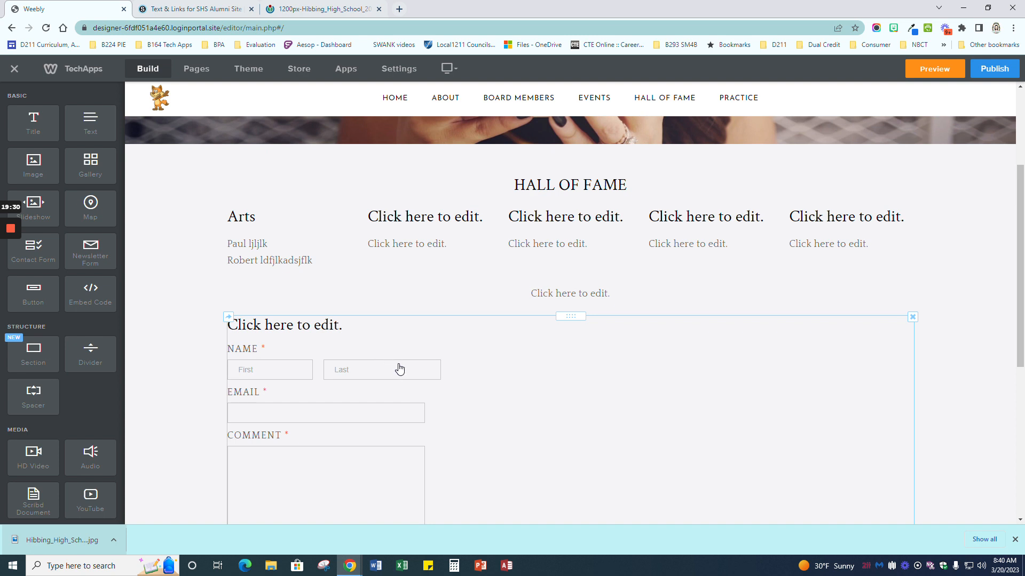
{"action": "scroll", "coordinate": [398, 368], "scroll_direction": "down", "scroll_amount": 5}
{"action": "scroll", "coordinate": [398, 367], "scroll_direction": "up", "scroll_amount": 3}
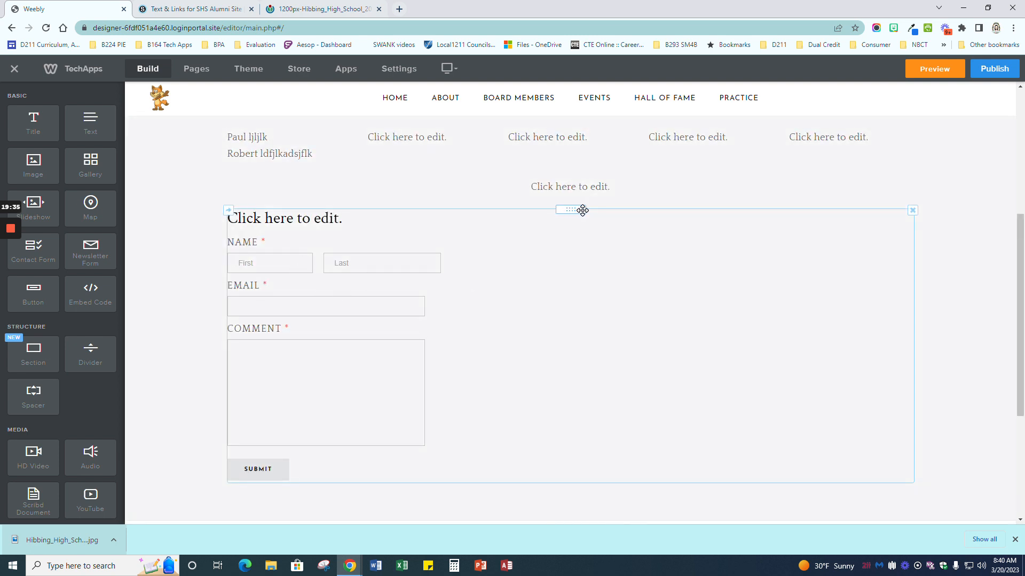
{"action": "scroll", "coordinate": [605, 388], "scroll_direction": "down", "scroll_amount": 4}
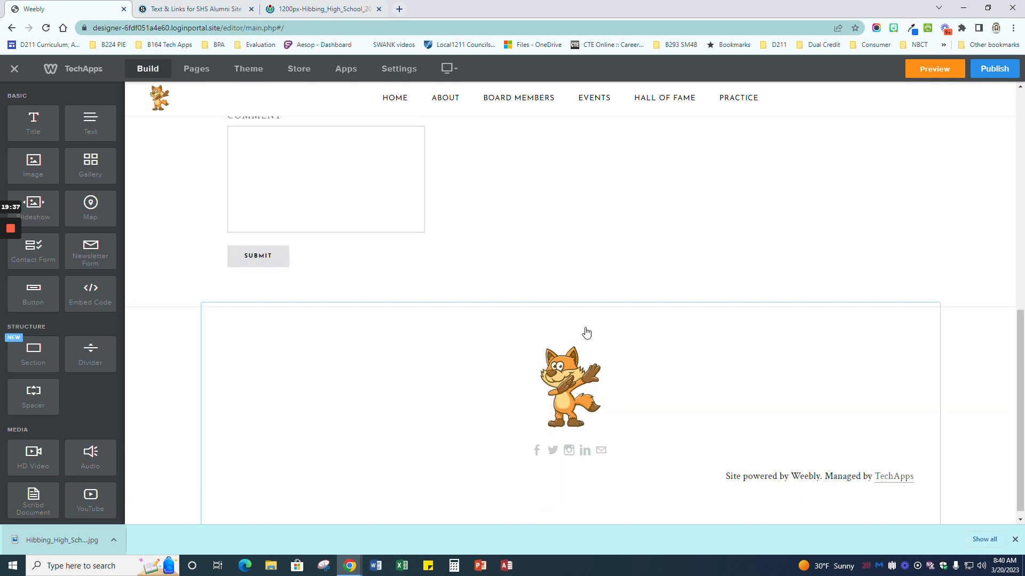
{"action": "scroll", "coordinate": [587, 373], "scroll_direction": "down", "scroll_amount": 1}
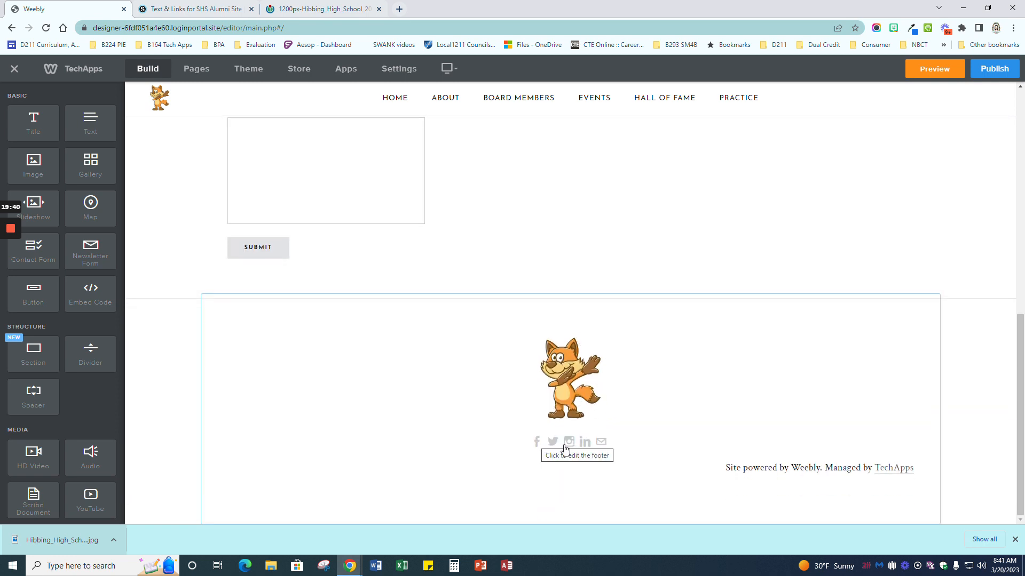
{"action": "scroll", "coordinate": [587, 447], "scroll_direction": "up", "scroll_amount": 1}
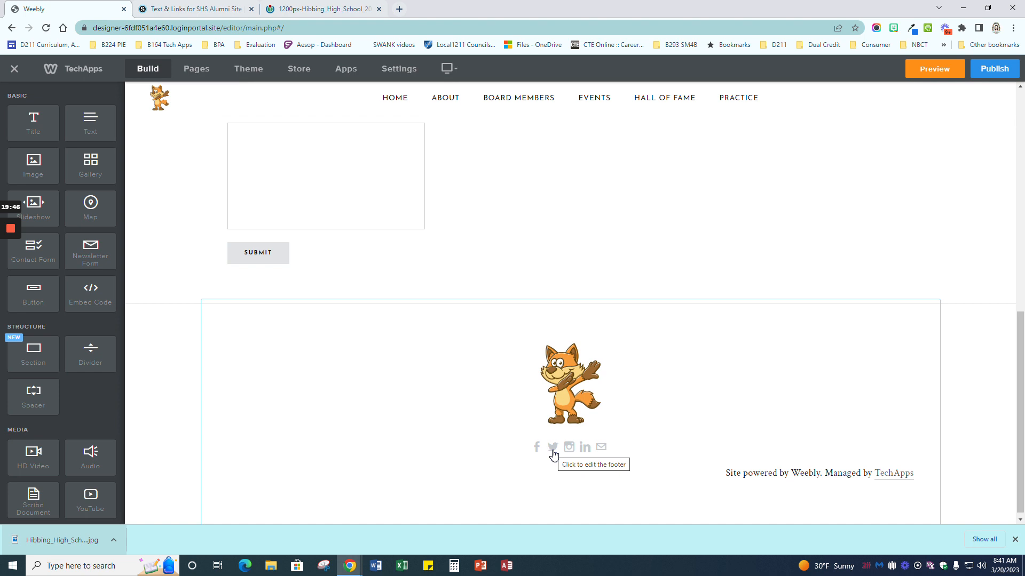
{"action": "scroll", "coordinate": [584, 192], "scroll_direction": "up", "scroll_amount": 10}
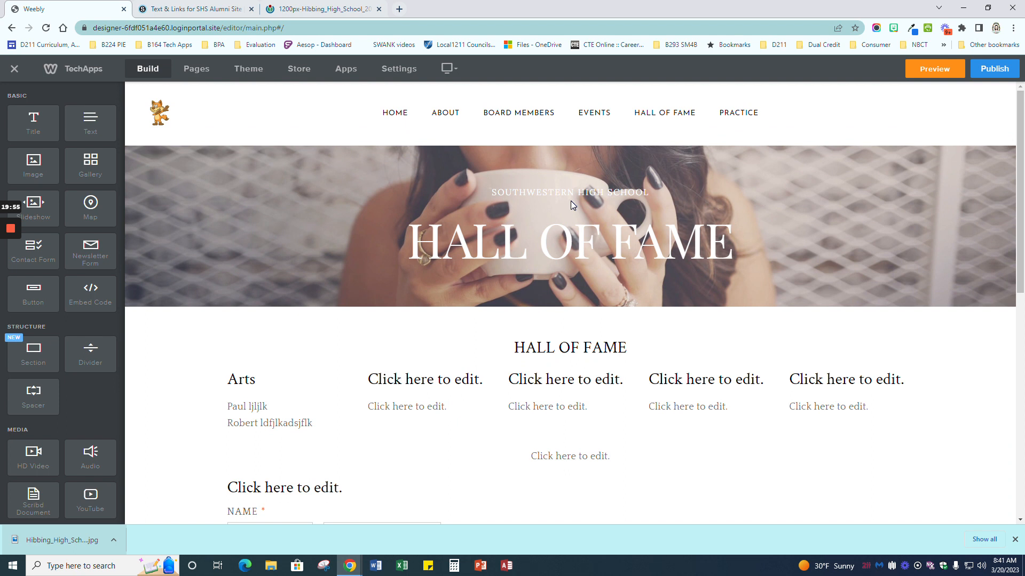
Step: Switch to Schoology's Text & Links page and select the Arts names under HALL OF FAME PAGE
{"action": "left_click", "coordinate": [194, 9]}
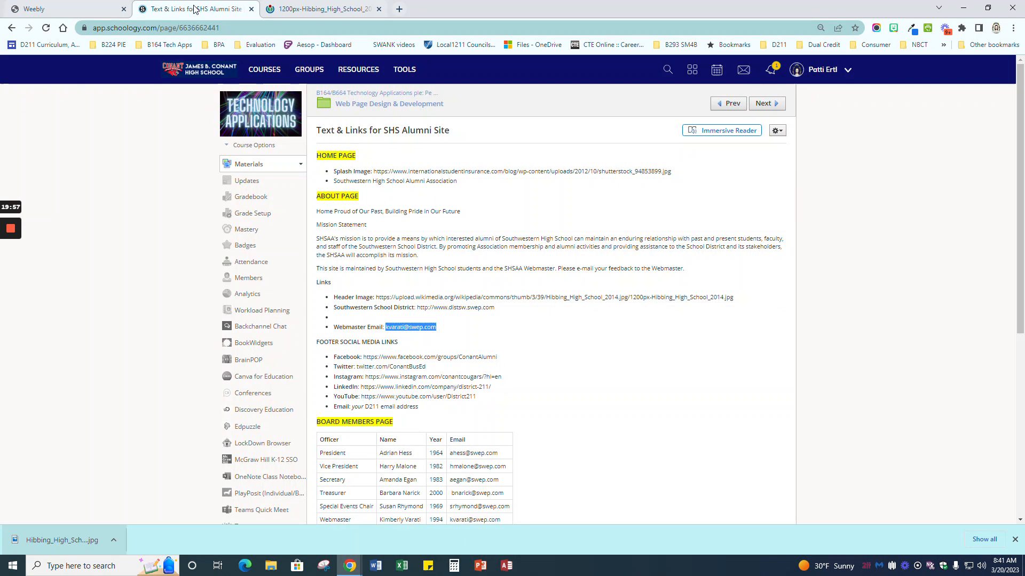
{"action": "scroll", "coordinate": [323, 237], "scroll_direction": "down", "scroll_amount": 2}
{"action": "scroll", "coordinate": [449, 389], "scroll_direction": "down", "scroll_amount": 3}
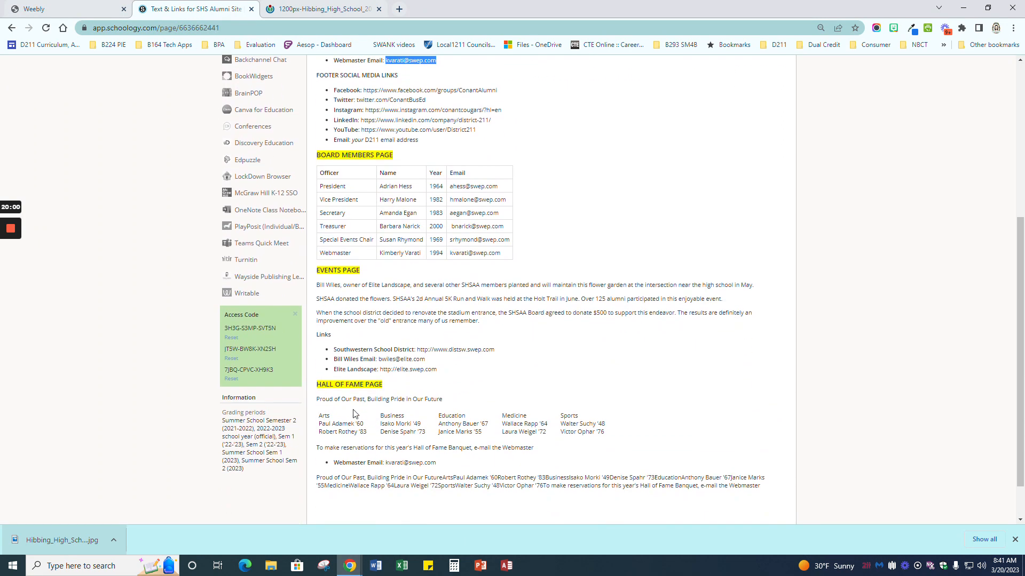
{"action": "scroll", "coordinate": [622, 289], "scroll_direction": "down", "scroll_amount": 1}
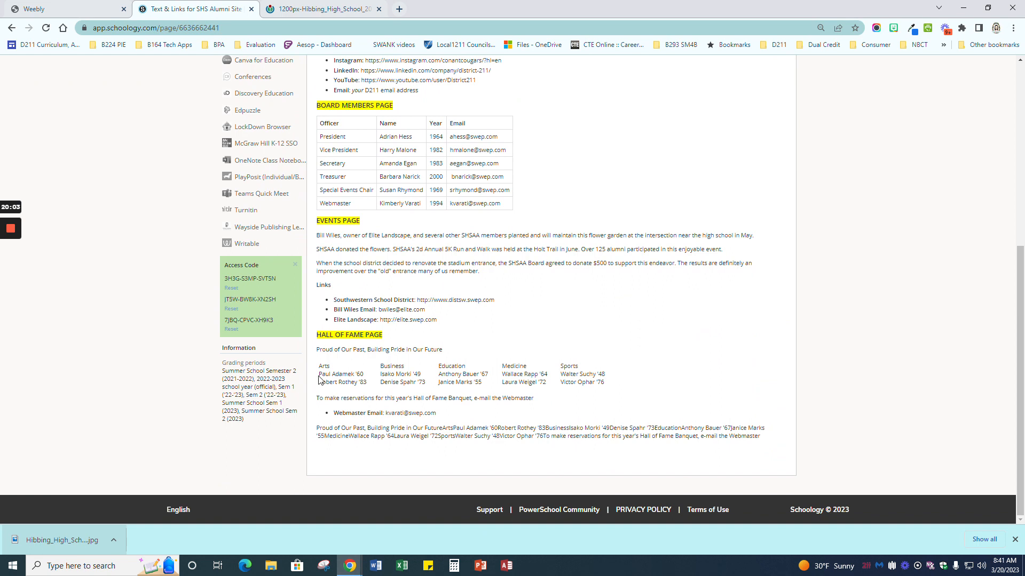
{"action": "left_click_drag", "start_coordinate": [319, 378], "coordinate": [365, 382]}
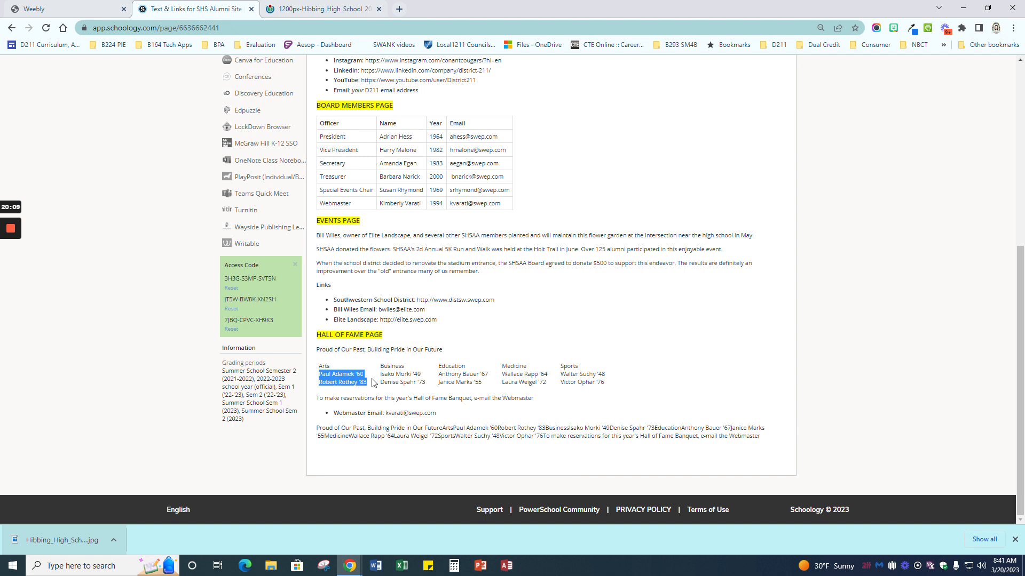
Step: Check the header image tab, then return to the Text & Links page
{"action": "scroll", "coordinate": [373, 384], "scroll_direction": "up", "scroll_amount": 10}
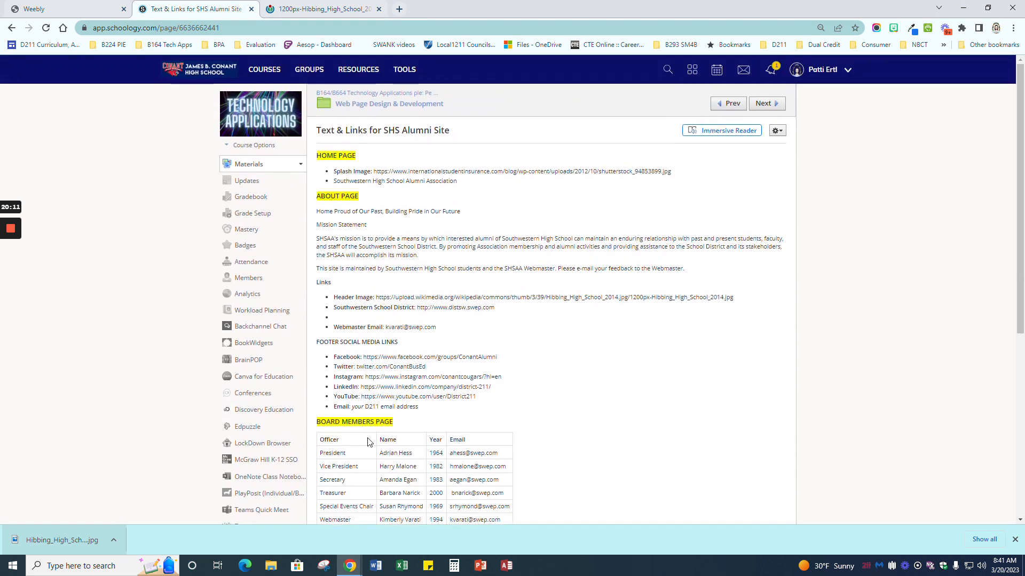
{"action": "scroll", "coordinate": [368, 447], "scroll_direction": "down", "scroll_amount": 4}
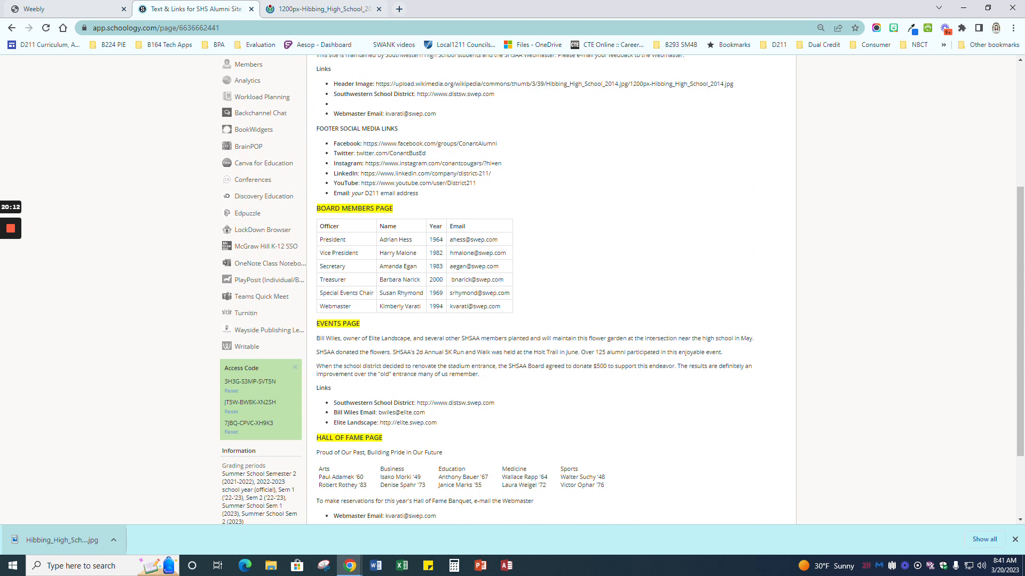
{"action": "left_click", "coordinate": [316, 9]}
{"action": "left_click", "coordinate": [191, 9]}
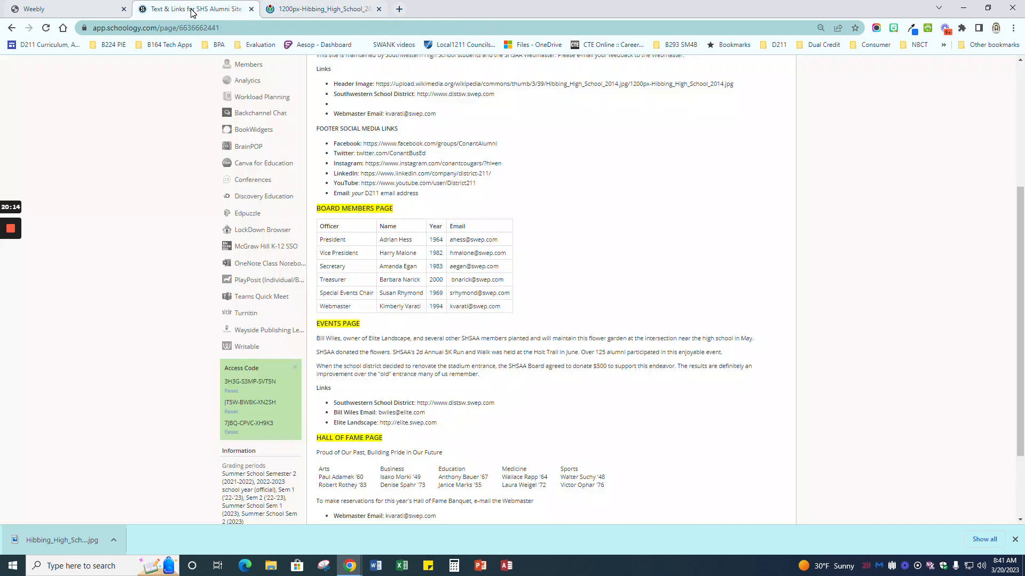